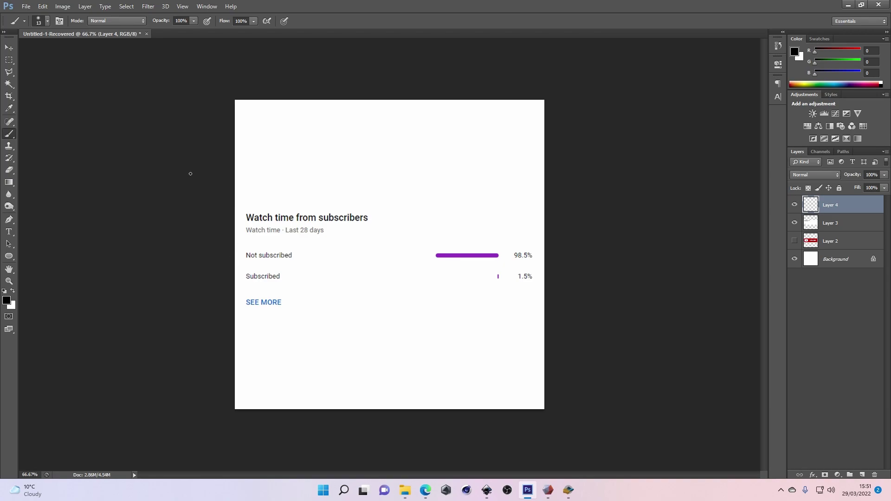
Hide Layer 3 and make Layer 2 with the Subscribe graphic visible and active
left_click(793, 223)
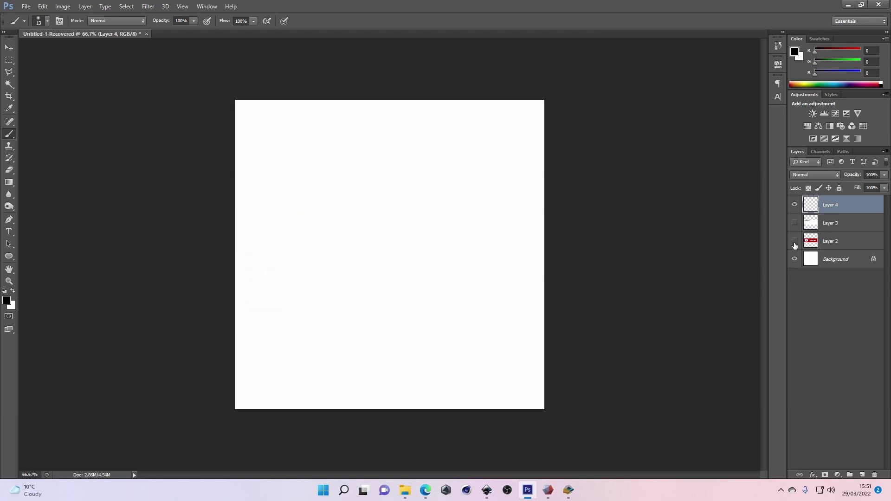
left_click(793, 241)
left_click(831, 240)
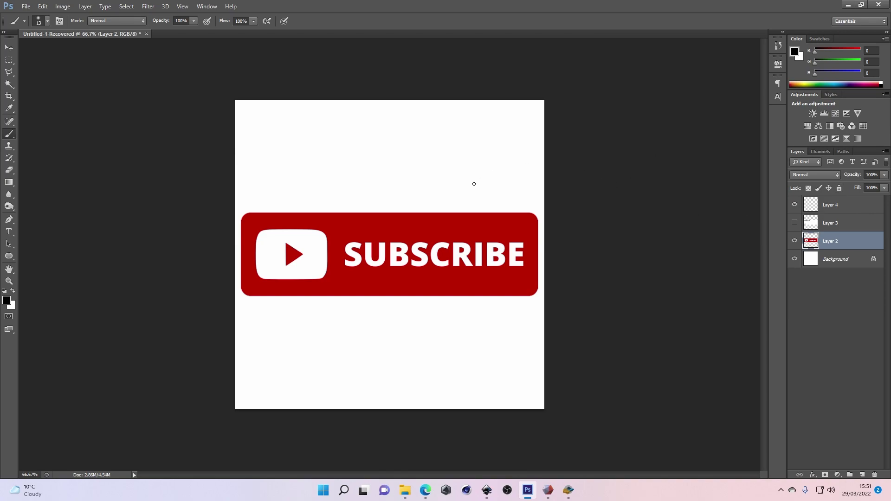
Outline the Subscribe button with rectangular marquee selections and deselect them
key("m")
mouse_move(217, 201)
left_mouse_down()
mouse_move(474, 246)
mouse_move(561, 303)
left_mouse_up()
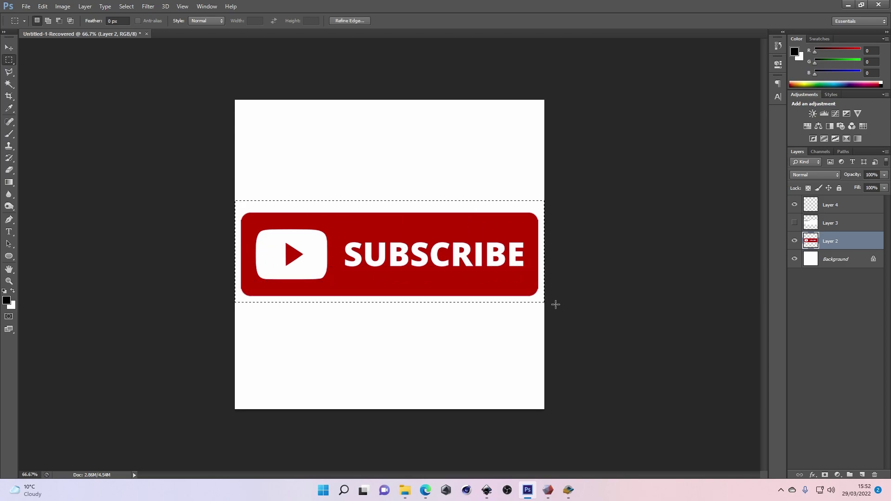
key("ctrl+d")
left_click_drag(225, 200, 578, 304)
left_click(545, 285)
left_click_drag(567, 303, 226, 205)
left_click(221, 206)
mouse_move(227, 205)
left_mouse_down()
mouse_move(560, 301)
mouse_move(234, 197)
mouse_move(215, 203)
left_mouse_up()
left_click(592, 266)
Hide Layer 2 and make Layer 4 active for painting with the Brush tool
left_click(795, 241)
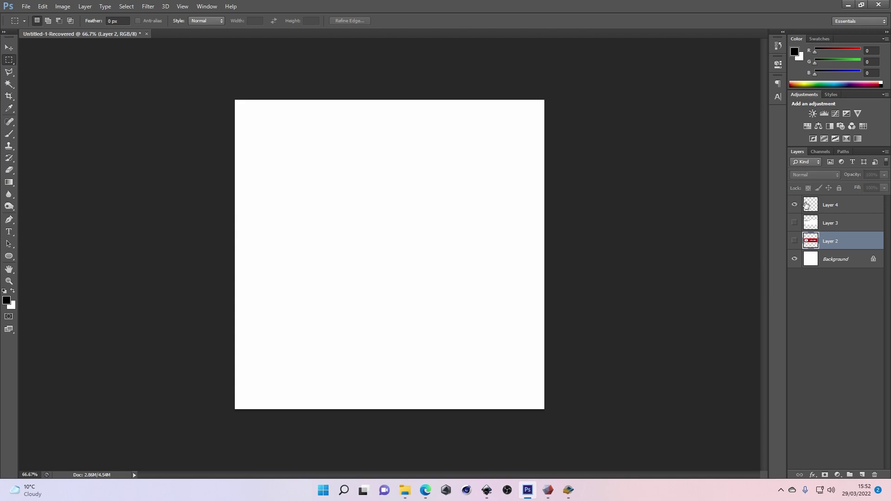
left_click(807, 205)
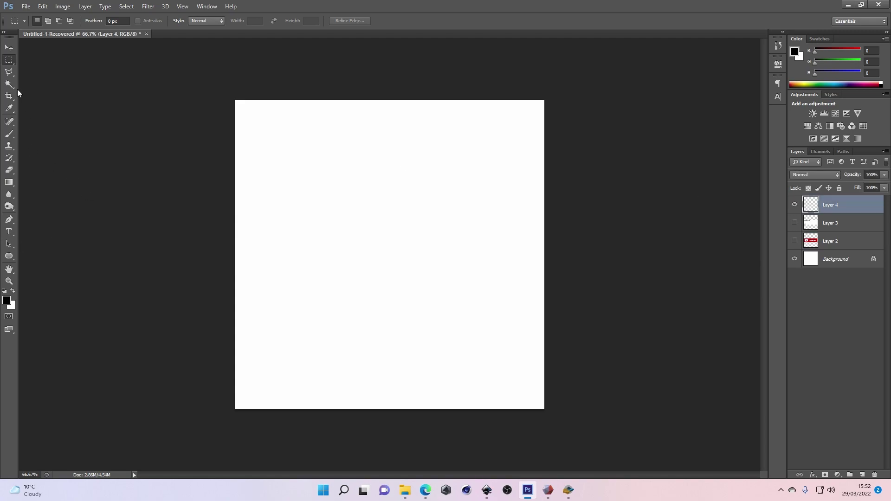
left_click(9, 134)
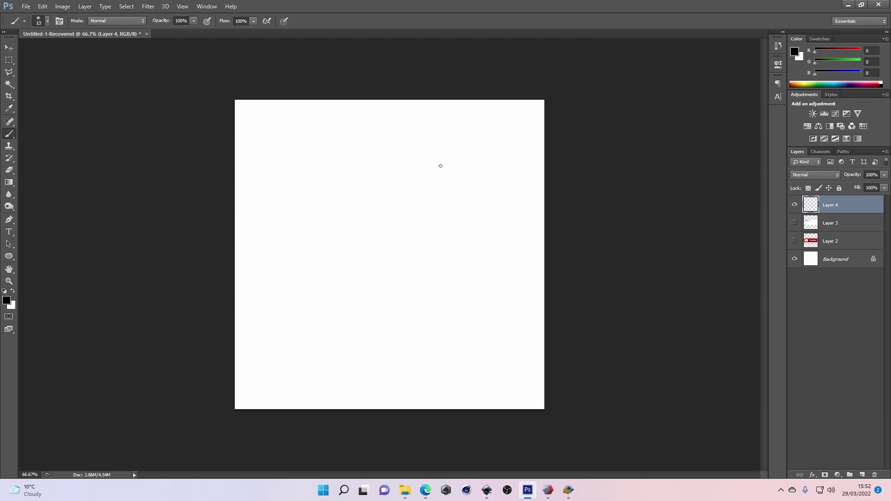
key("alt+[")
key("alt+[")
left_click(823, 205)
Sketch a black nozzle on a vertical line above stacked horizontal layers on Layer 4, and cover the sketch with a white fill
mouse_move(385, 107)
left_mouse_down()
mouse_move(385, 139)
mouse_move(403, 136)
mouse_move(390, 156)
mouse_move(377, 138)
mouse_move(392, 198)
left_mouse_up()
left_click_drag(354, 228, 428, 226)
mouse_move(359, 217)
left_mouse_down()
mouse_move(416, 217)
mouse_move(366, 208)
mouse_move(426, 208)
left_mouse_up()
mouse_move(372, 201)
left_mouse_down()
mouse_move(422, 201)
mouse_move(418, 195)
left_mouse_up()
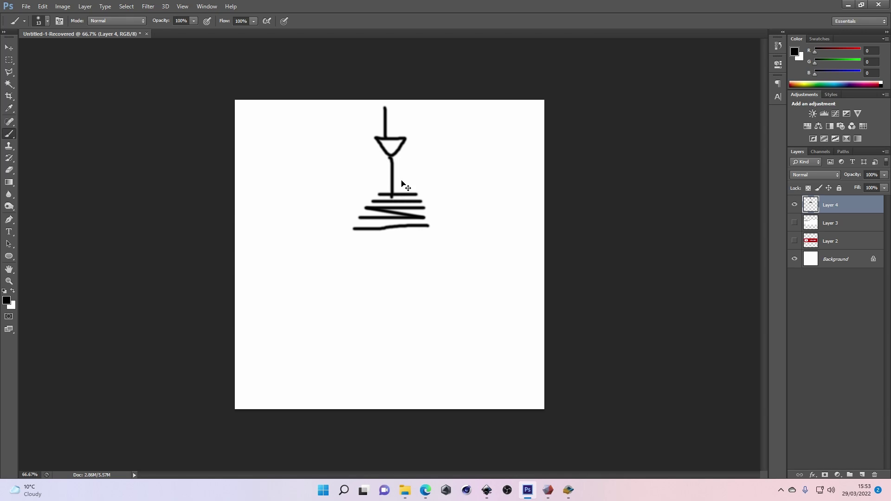
key("ctrl+BackSpace")
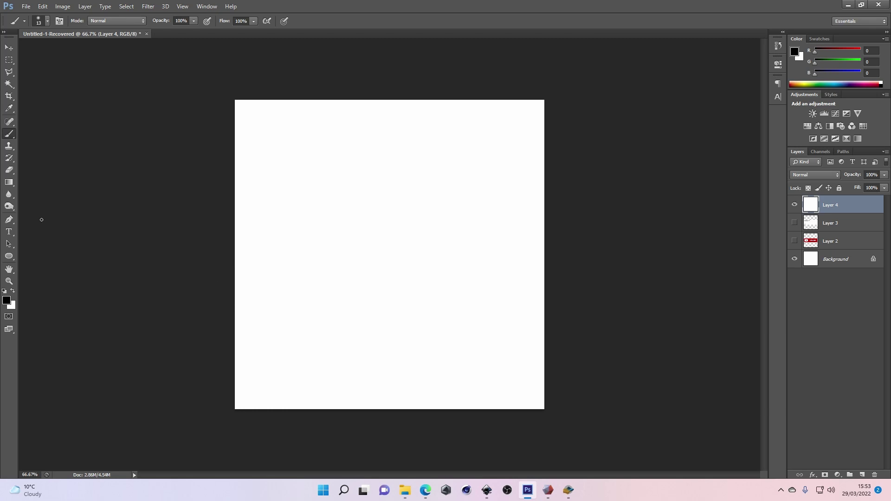
Sketch a black 3D box in the middle of the canvas and cross it with four horizontal slice lines
mouse_move(322, 228)
left_mouse_down()
mouse_move(320, 261)
mouse_move(317, 230)
mouse_move(378, 237)
left_mouse_up()
mouse_move(327, 285)
left_mouse_down()
mouse_move(388, 279)
mouse_move(374, 230)
left_mouse_up()
mouse_move(319, 223)
left_mouse_down()
mouse_move(356, 211)
mouse_move(395, 225)
left_mouse_up()
mouse_move(389, 279)
left_mouse_down()
mouse_move(404, 265)
mouse_move(394, 224)
mouse_move(355, 211)
left_mouse_up()
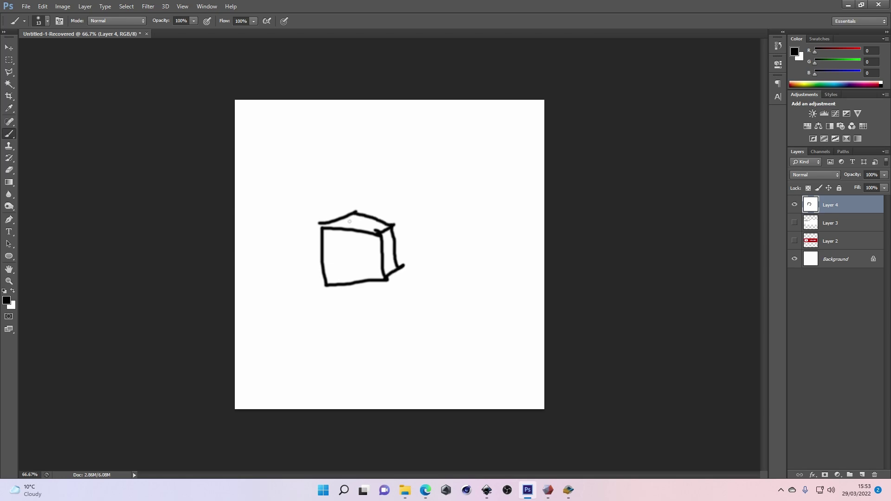
mouse_move(308, 273)
left_mouse_down()
mouse_move(402, 273)
mouse_move(381, 258)
mouse_move(418, 258)
left_mouse_up()
left_click_drag(309, 238, 397, 238)
left_click_drag(313, 222, 420, 221)
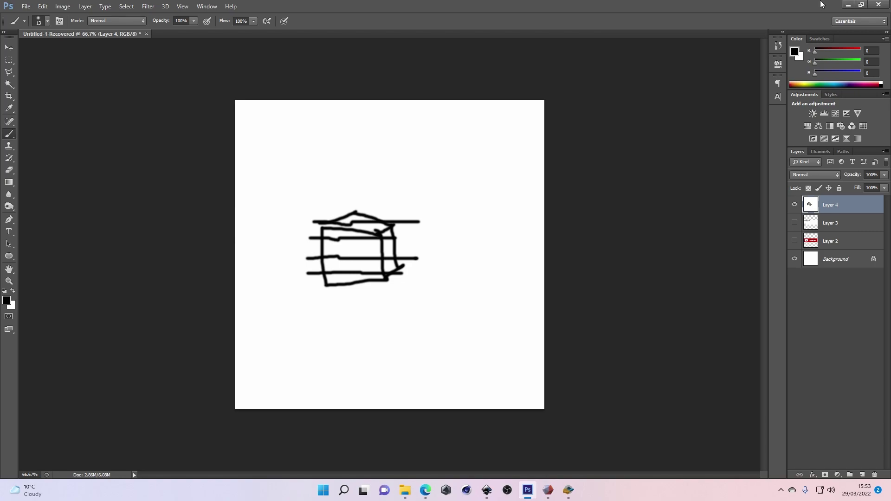
Clear the entire contents of Layer 4
key("ctrl+a")
key("Delete")
key("ctrl+d")
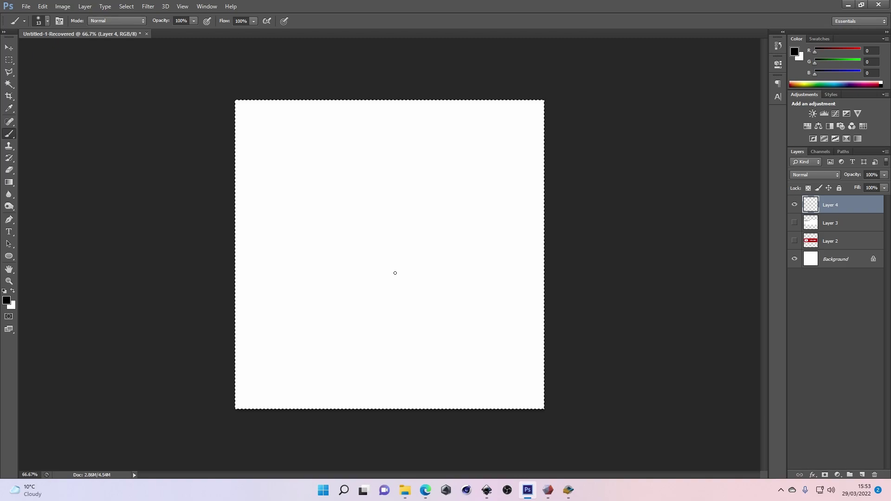
Switch to Slicer for Fusion 360 and on to the browser, showing the Autodesk Fusion 360 downloads page
left_click(569, 490)
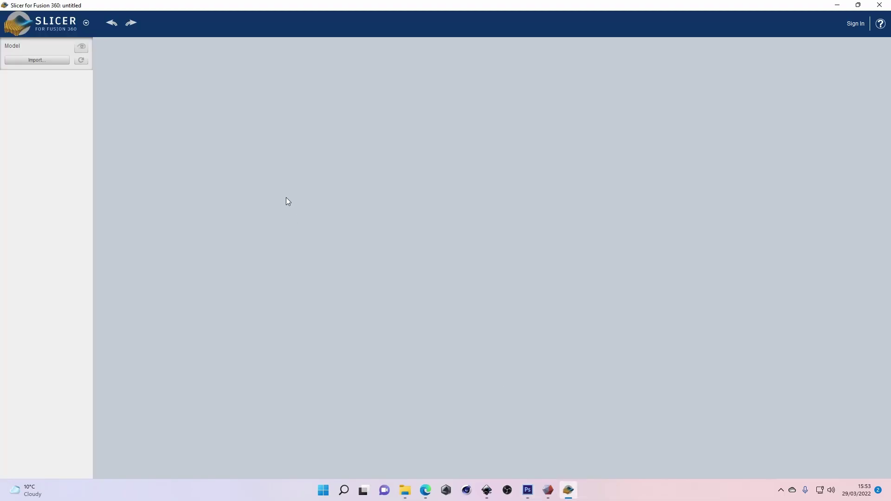
left_click(273, 106)
left_click(426, 491)
key("ctrl+shift+Tab")
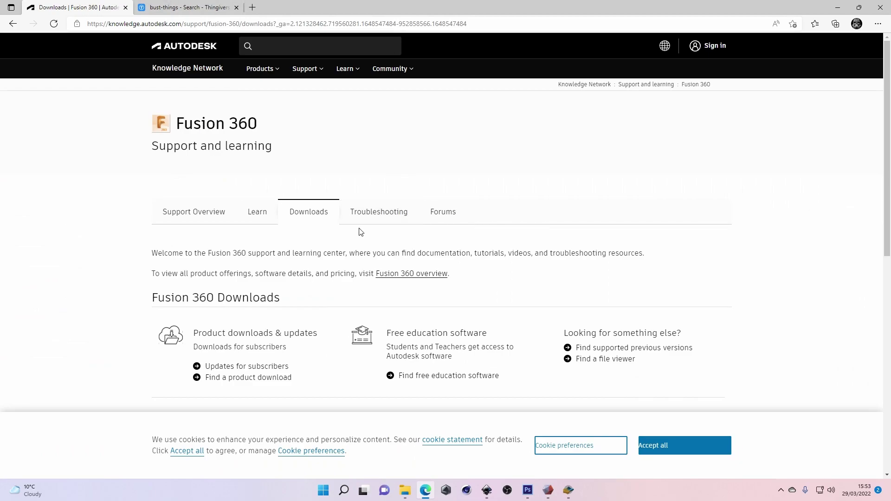
Accept all cookies on the Fusion 360 downloads page to uncover the Updates, security fixes, and more section
double_click(301, 253)
left_click(310, 285)
left_click_drag(473, 284, 106, 241)
left_click(122, 271)
scroll(111, 274, "down", 5)
scroll(112, 274, "up", 4)
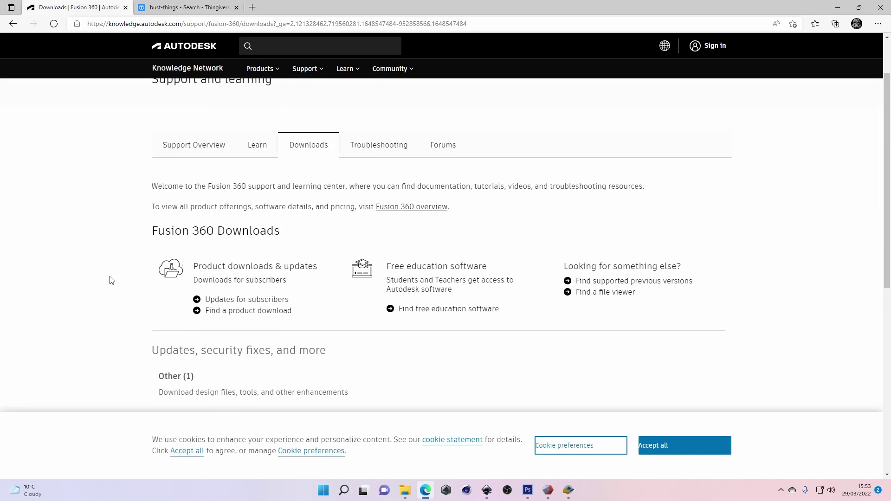
left_click(655, 445)
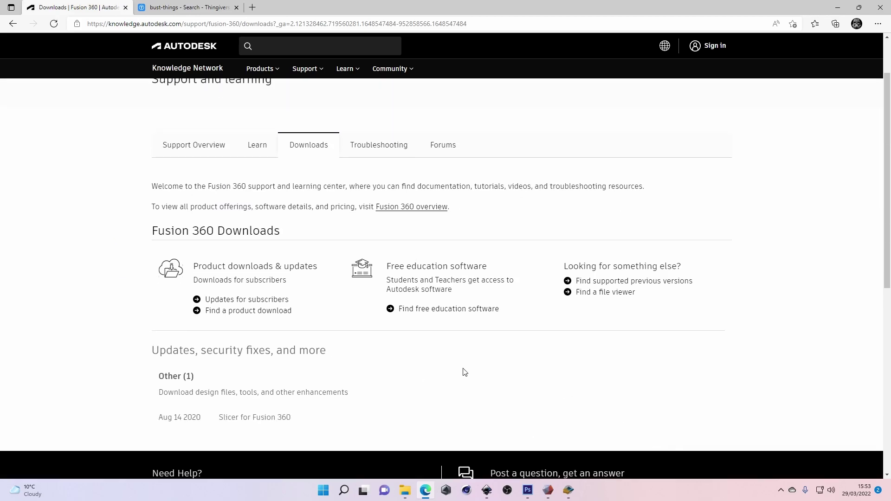
Review the Fusion 360 downloads page down to the Slicer for Fusion 360 entry
scroll(145, 288, "up", 1)
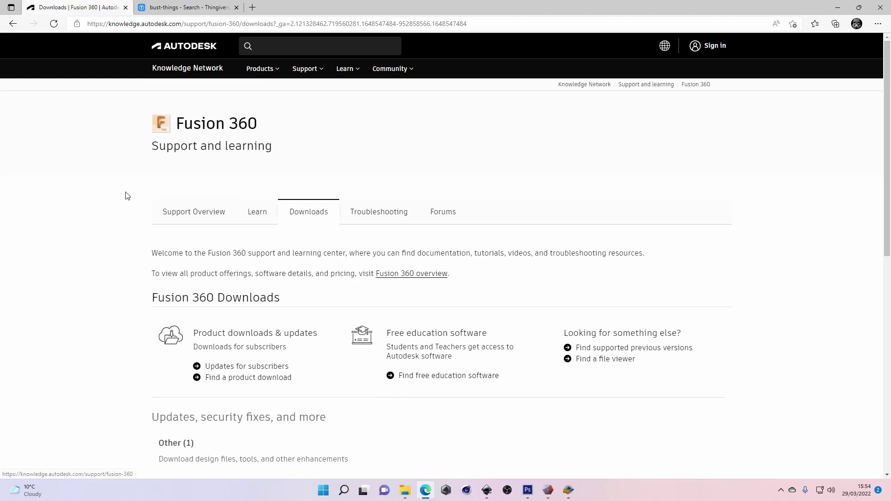
scroll(125, 230, "down", 1)
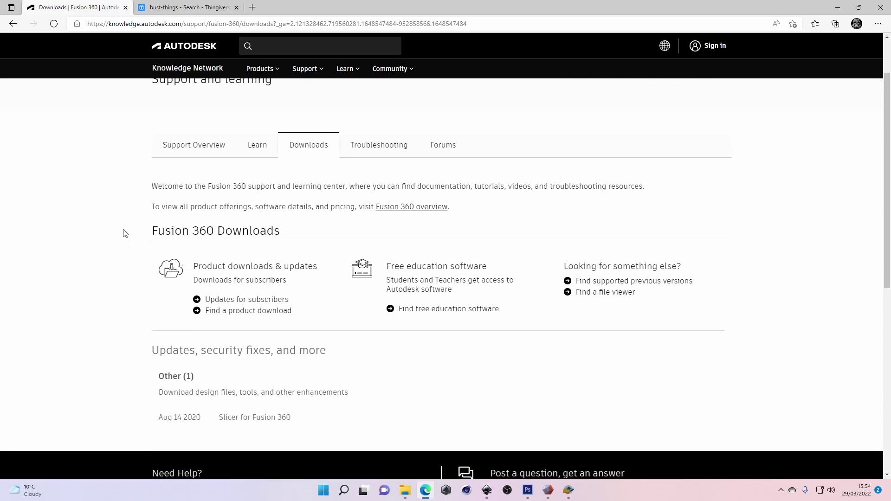
scroll(125, 230, "up", 1)
left_click_drag(123, 233, 144, 256)
left_click(506, 270)
left_click(140, 262)
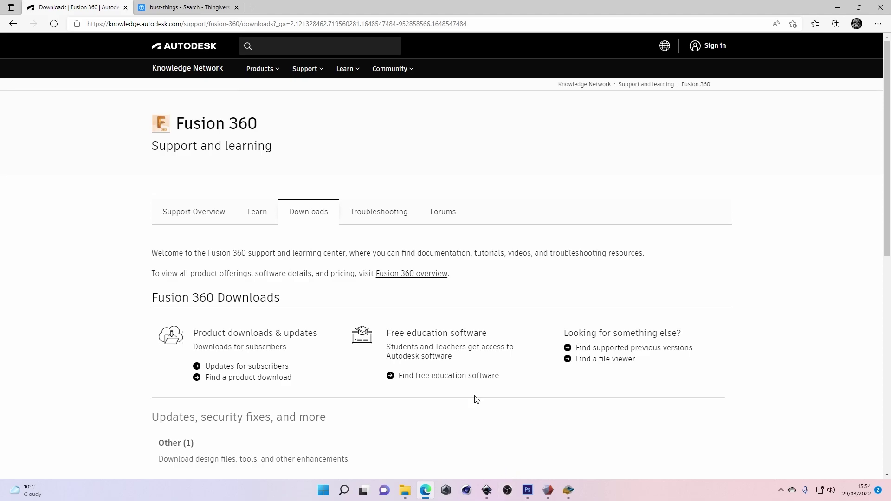
Switch to the Thingiverse page and browse the model search results for "bust"
left_click(218, 6)
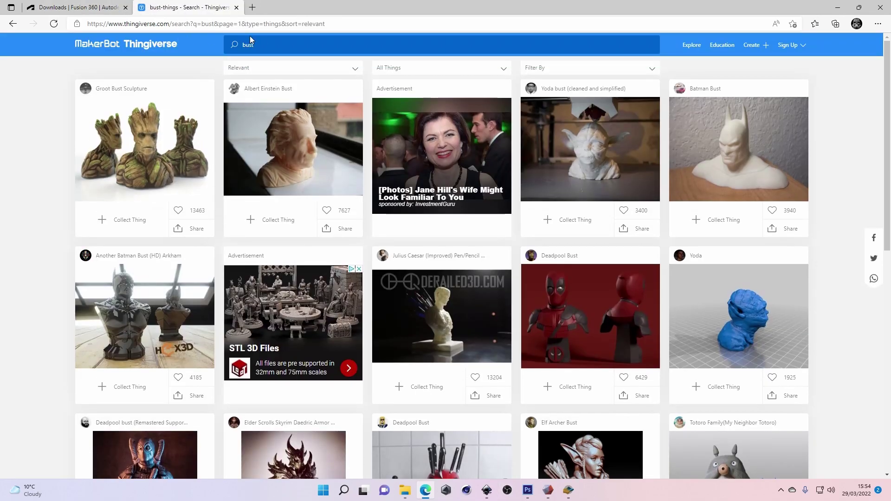
left_click(251, 42)
scroll(19, 194, "down", 4)
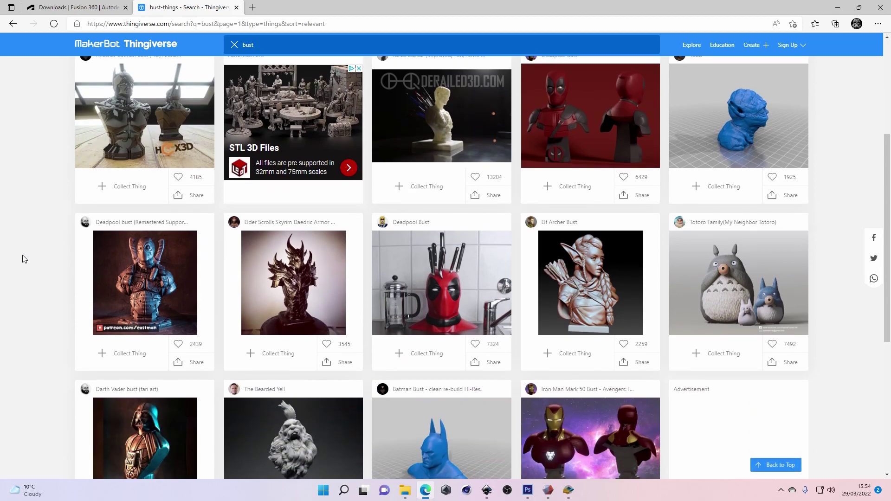
scroll(24, 251, "down", 5)
scroll(19, 268, "up", 10)
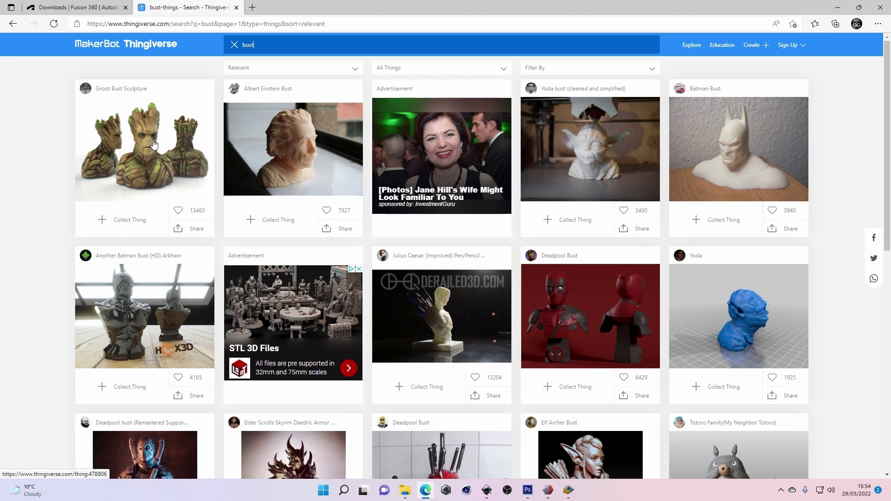
scroll(190, 186, "down", 1)
scroll(169, 240, "up", 1)
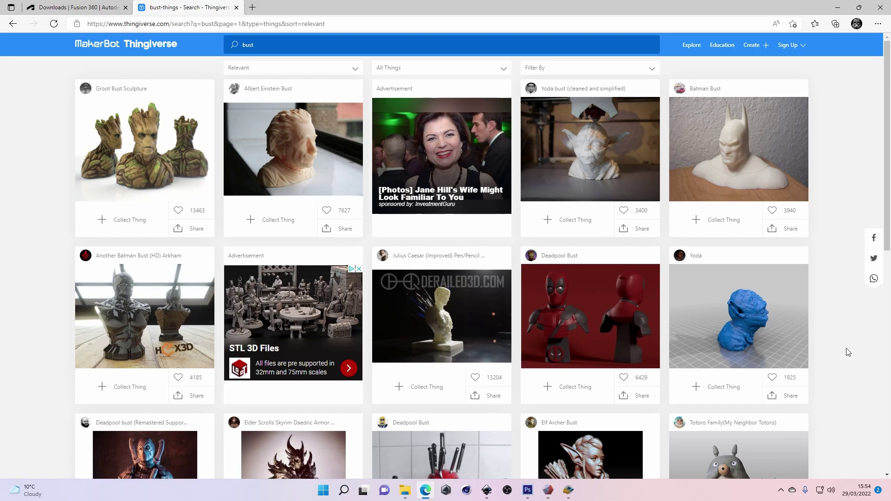
Switch to Slicer for Fusion 360 and import head3d.stl with the mesh up-axis set to Z
left_click(568, 490)
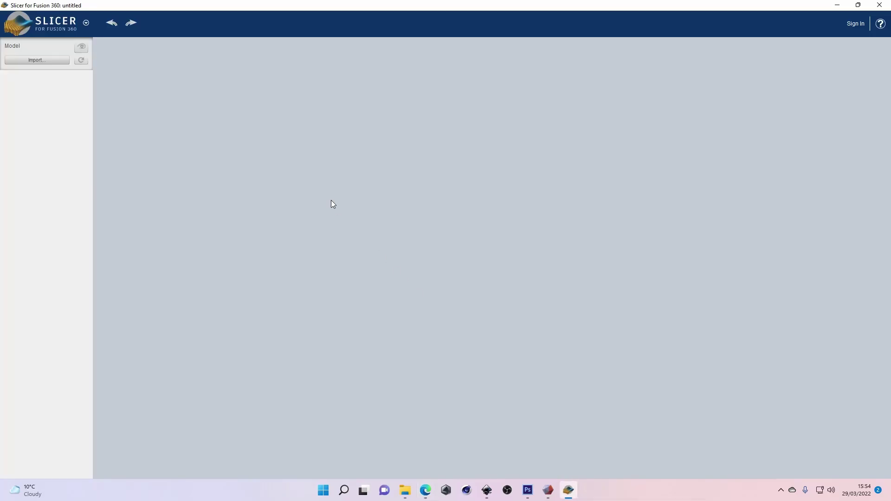
left_click(29, 60)
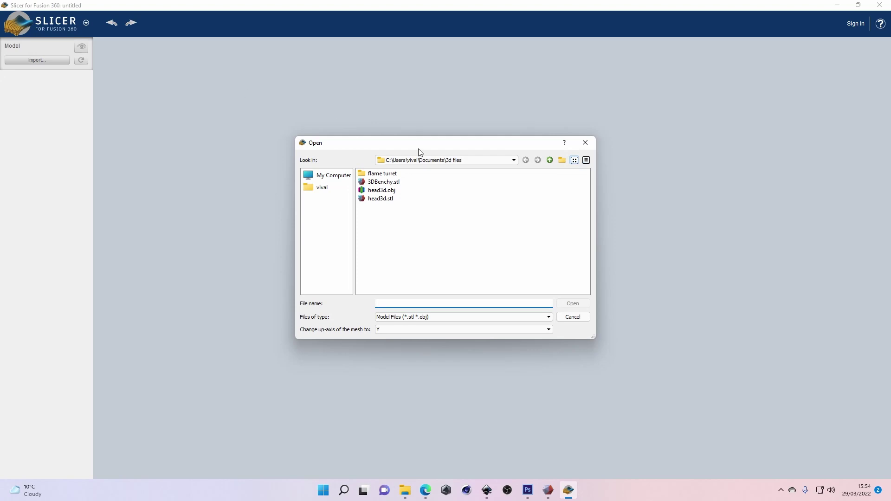
left_click(547, 329)
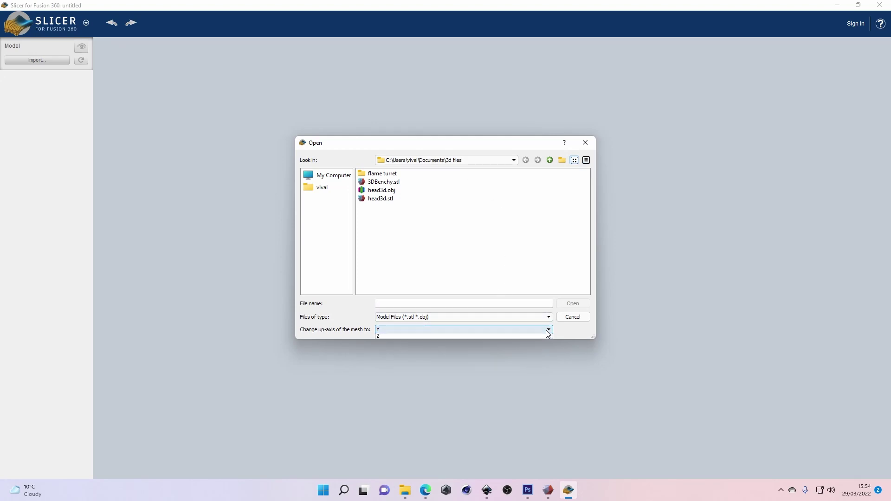
left_click(478, 351)
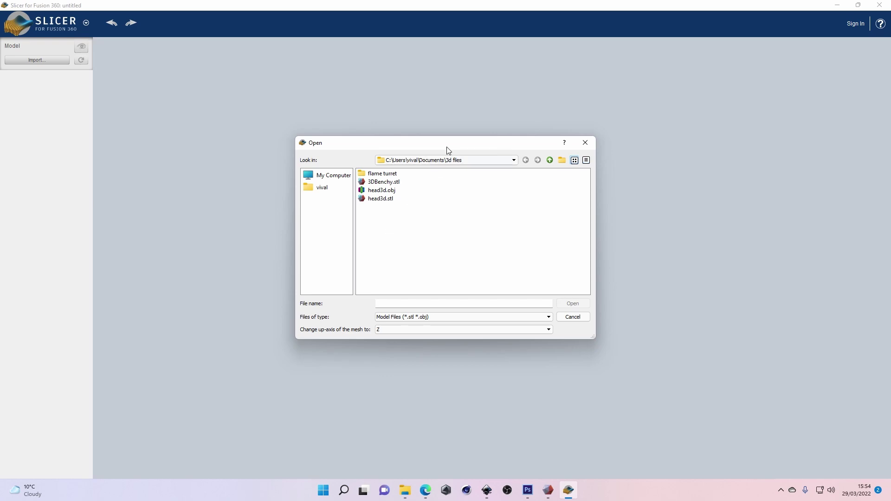
left_click_drag(446, 147, 440, 123)
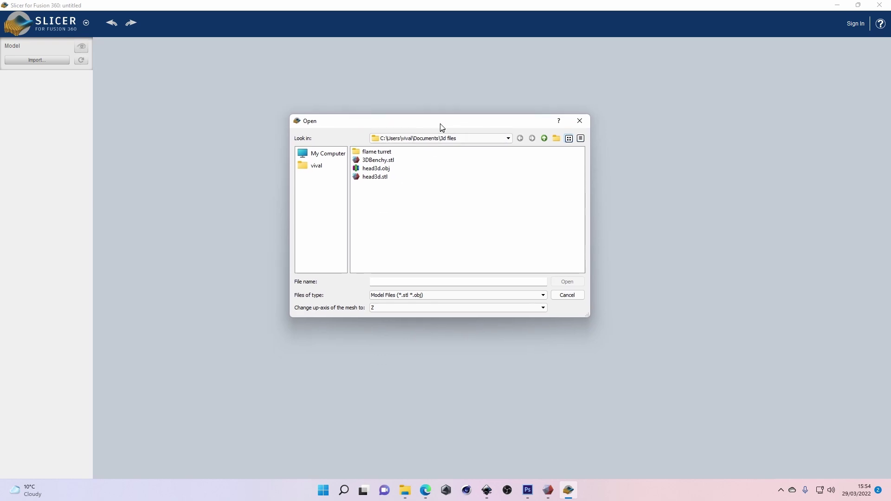
double_click(383, 177)
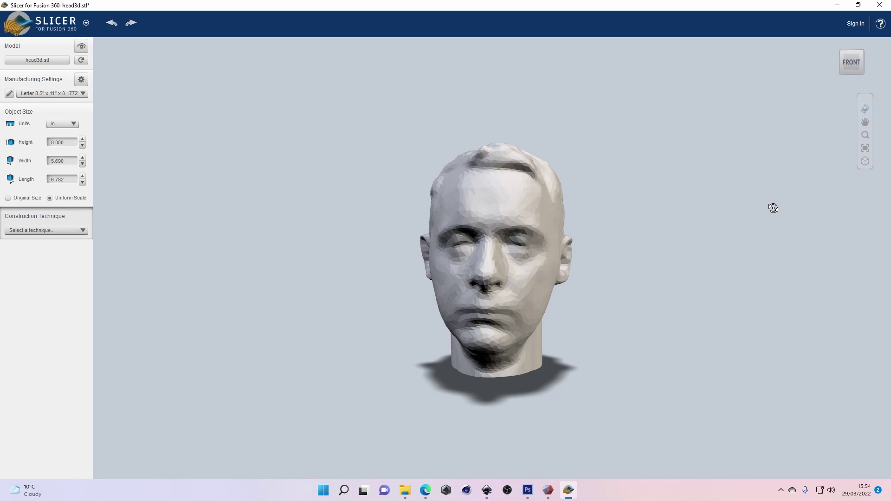
mouse_move(637, 256)
left_mouse_down()
mouse_move(657, 265)
mouse_move(636, 299)
mouse_move(639, 257)
mouse_move(620, 259)
mouse_move(616, 287)
mouse_move(654, 281)
mouse_move(678, 288)
mouse_move(618, 310)
mouse_move(659, 296)
mouse_move(657, 288)
mouse_move(615, 300)
mouse_move(601, 288)
mouse_move(636, 332)
mouse_move(636, 258)
left_mouse_up()
left_click_drag(596, 318, 607, 345)
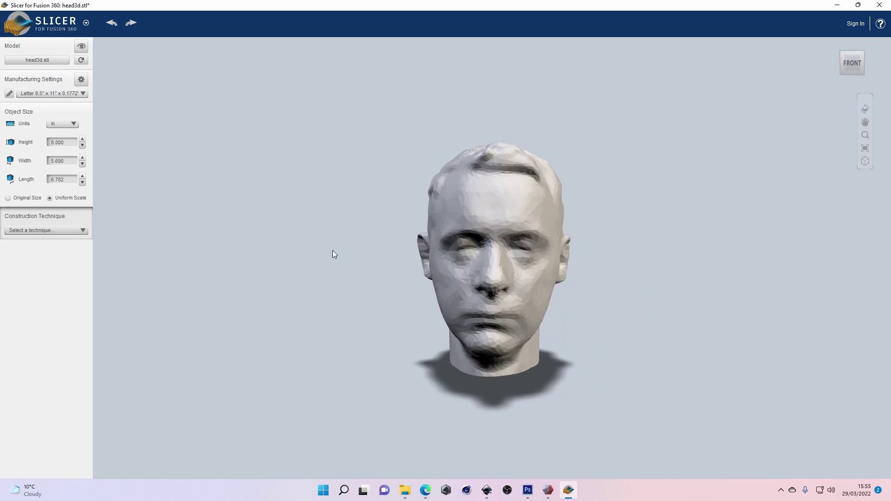
left_click(86, 23)
left_click(324, 107)
Switch to Autodesk Meshmixer, maximize its window and import the head3d.stl mesh
left_click(550, 491)
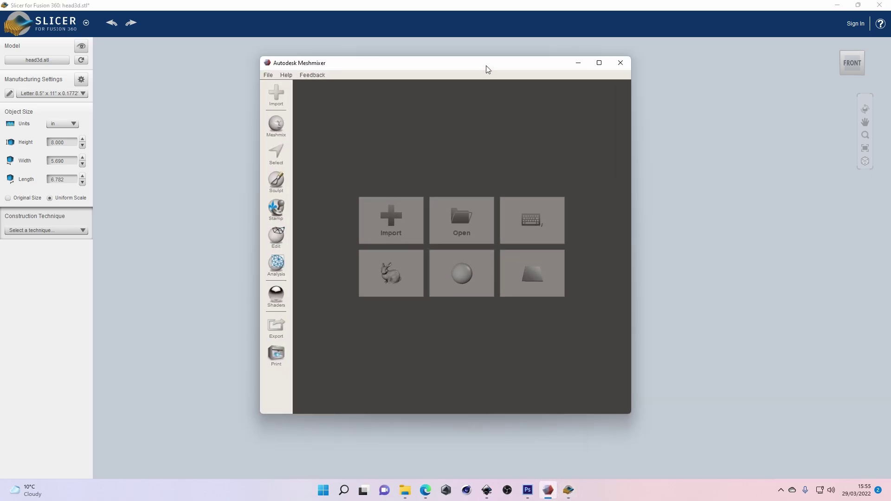
double_click(486, 65)
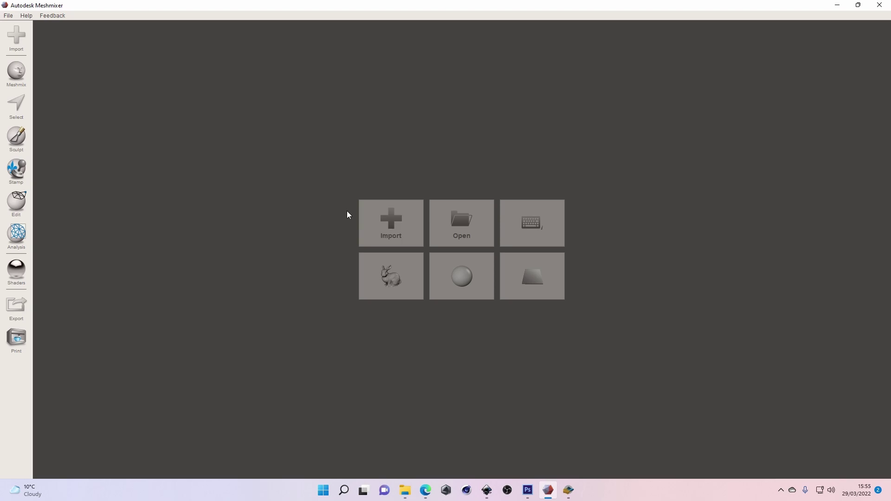
left_click(391, 220)
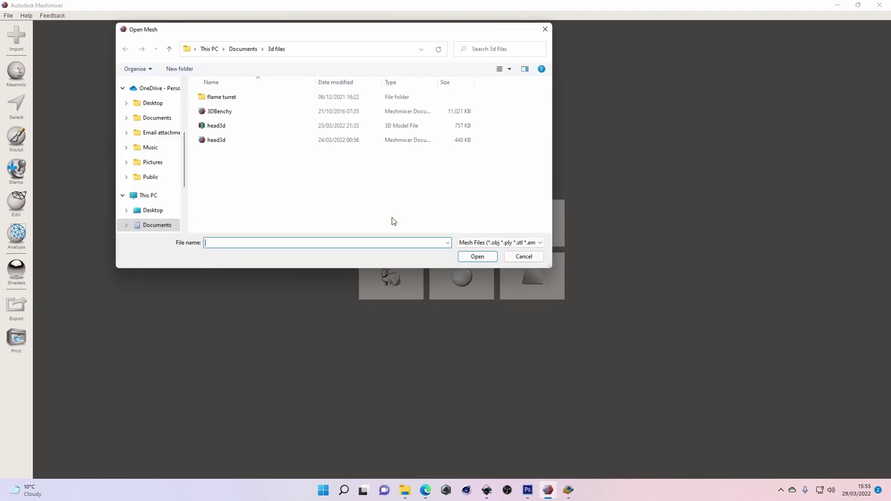
double_click(219, 142)
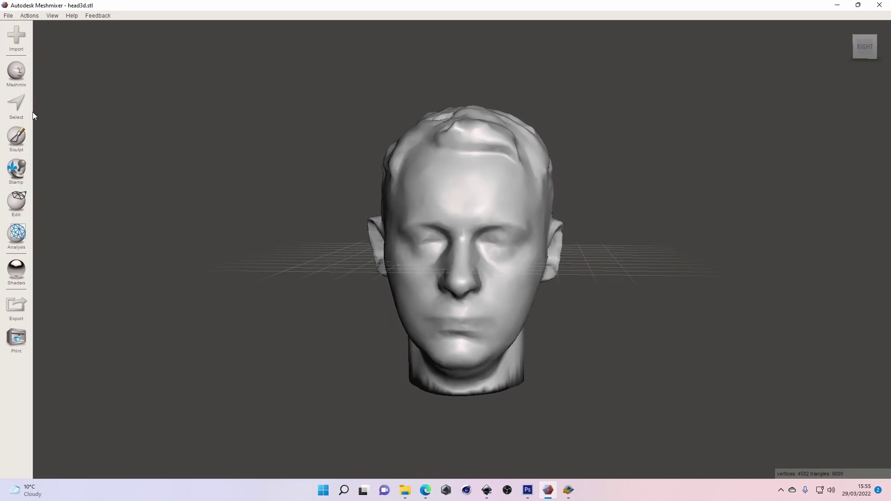
Select the entire head mesh and reduce its triangle count by about half with the Reduce tool, using a percentage target
left_click(16, 106)
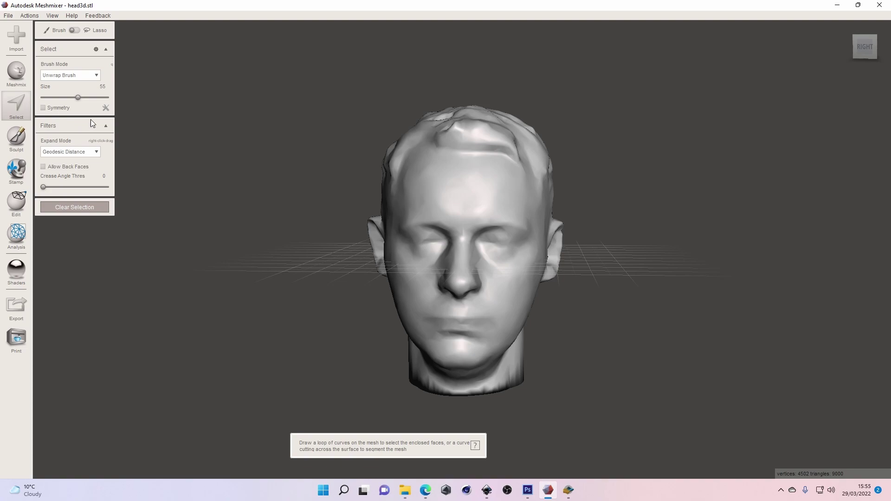
key("ctrl+a")
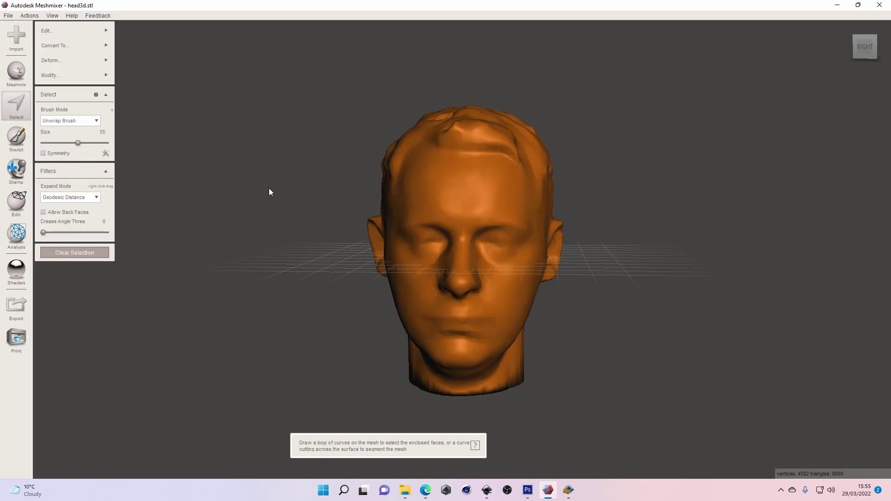
mouse_move(55, 33)
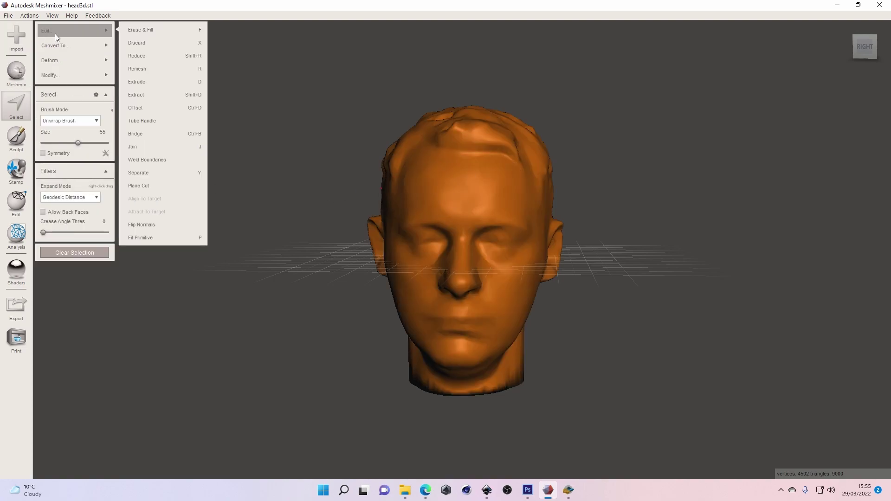
left_click(150, 60)
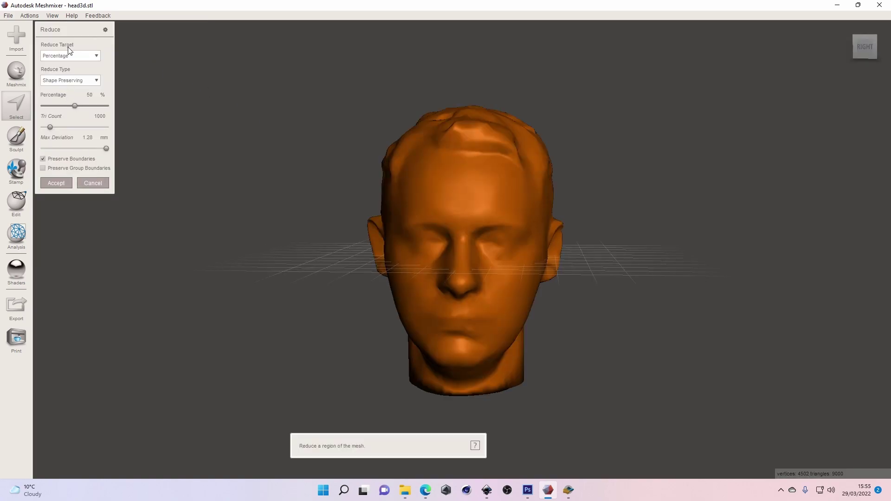
left_click_drag(75, 106, 107, 112)
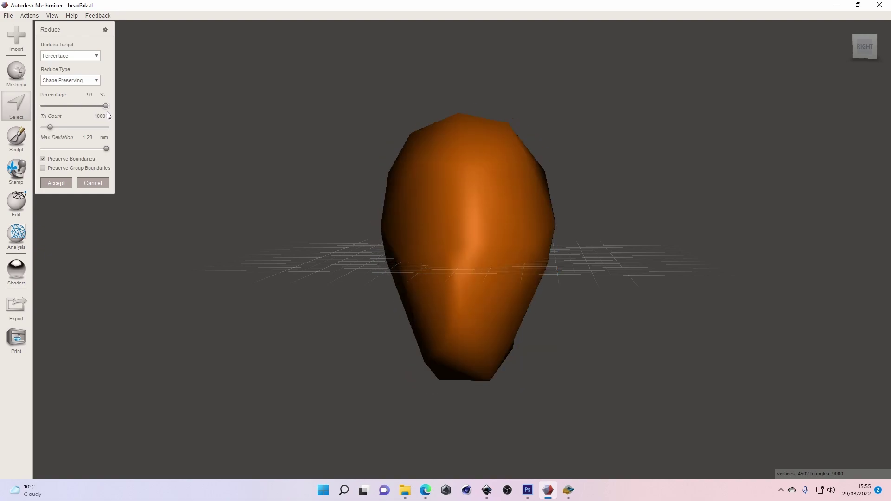
left_click_drag(106, 111, 74, 108)
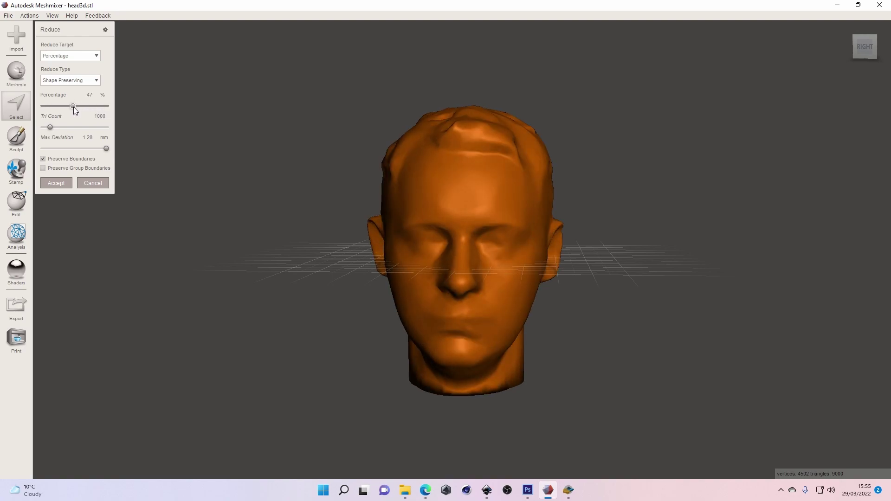
left_click(62, 178)
mouse_move(93, 75)
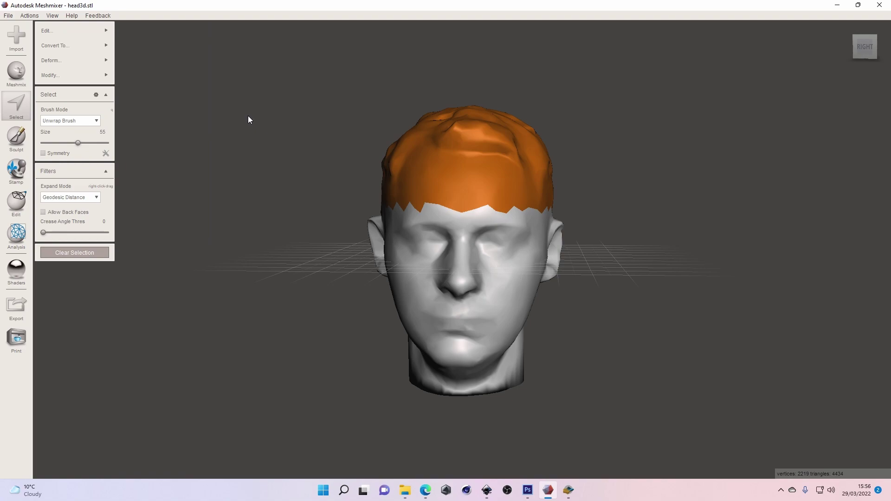
Select the whole reduced mesh and review the file formats available for exporting it, without saving a file
key("ctrl+a")
left_click(8, 15)
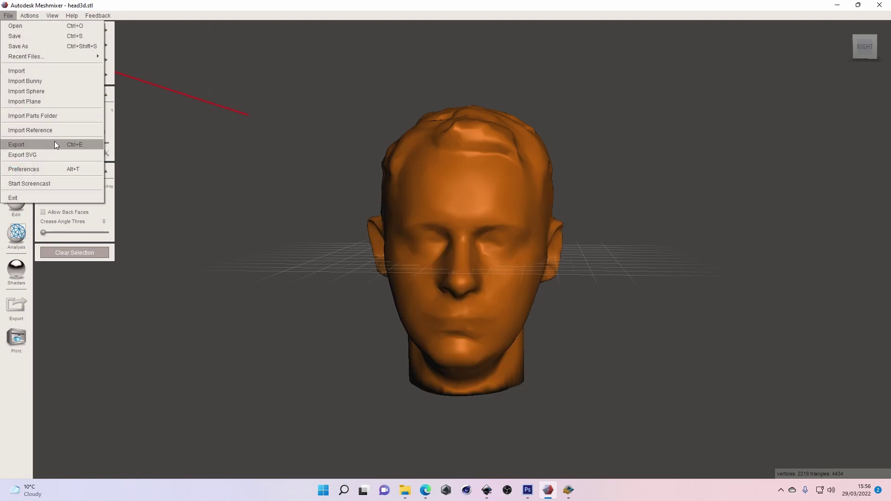
left_click(19, 144)
left_click(235, 239)
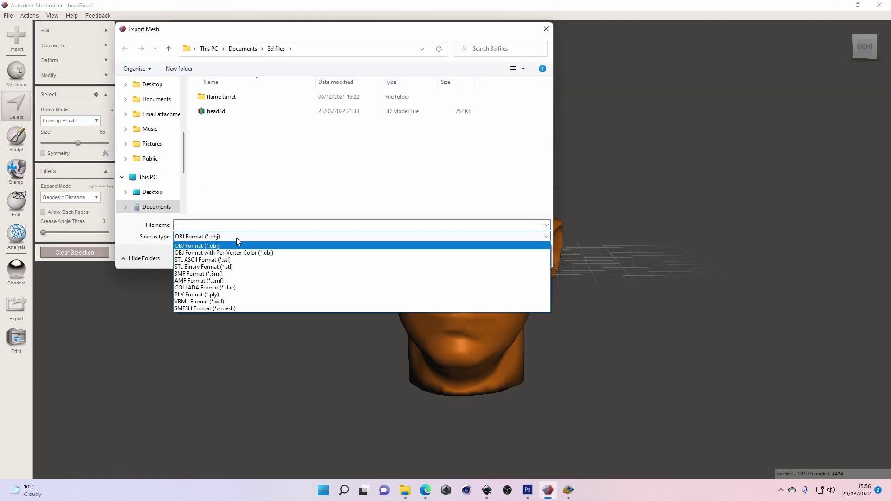
left_click(353, 185)
left_click(525, 257)
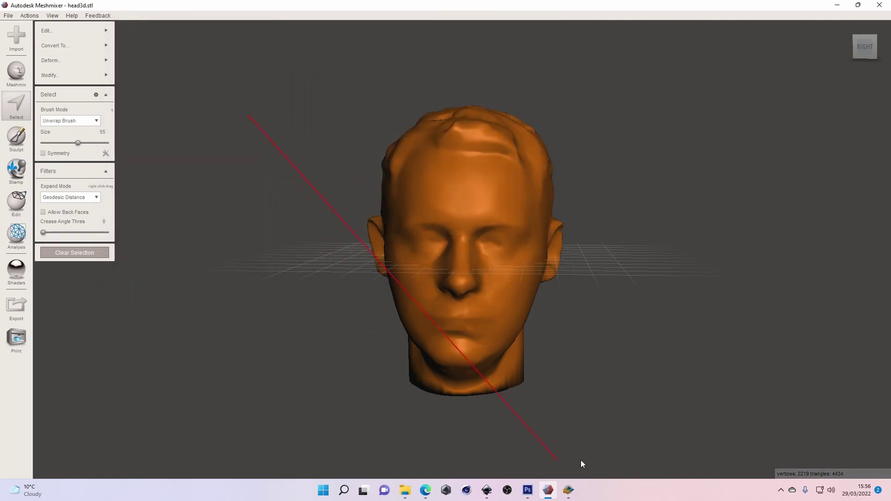
key("Escape")
Switch to Slicer for Fusion 360 and choose the k40 3mm material preset for the head model
left_click(569, 490)
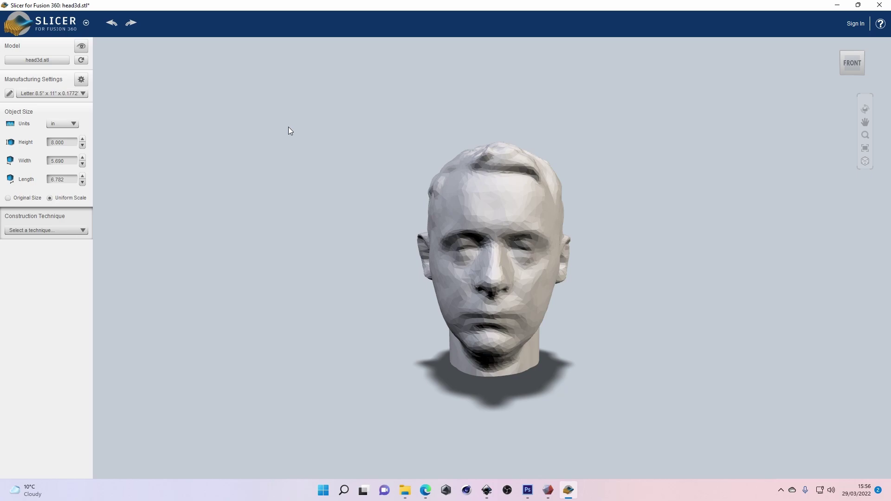
left_click_drag(674, 135, 608, 148)
left_click_drag(388, 250, 296, 199)
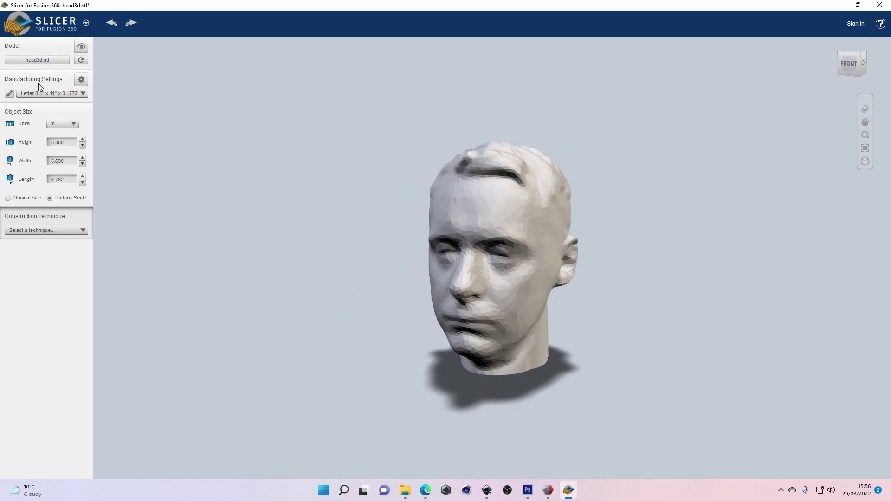
left_click(78, 94)
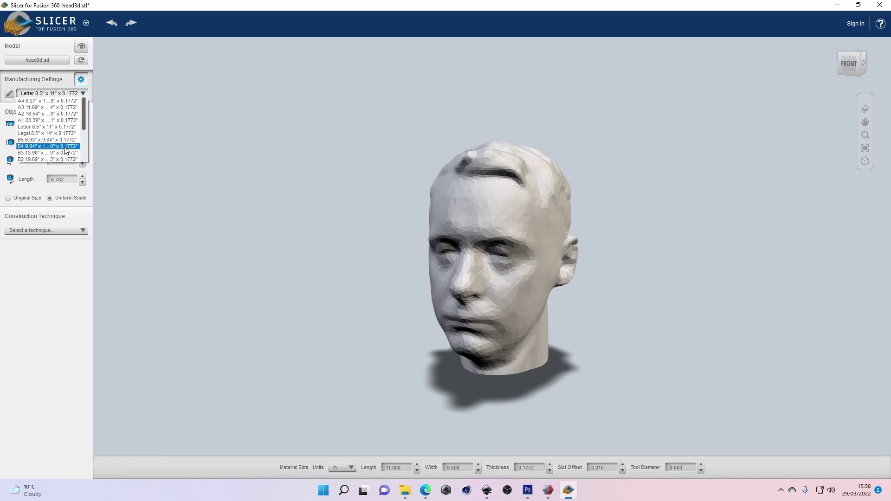
left_click_drag(84, 115, 87, 155)
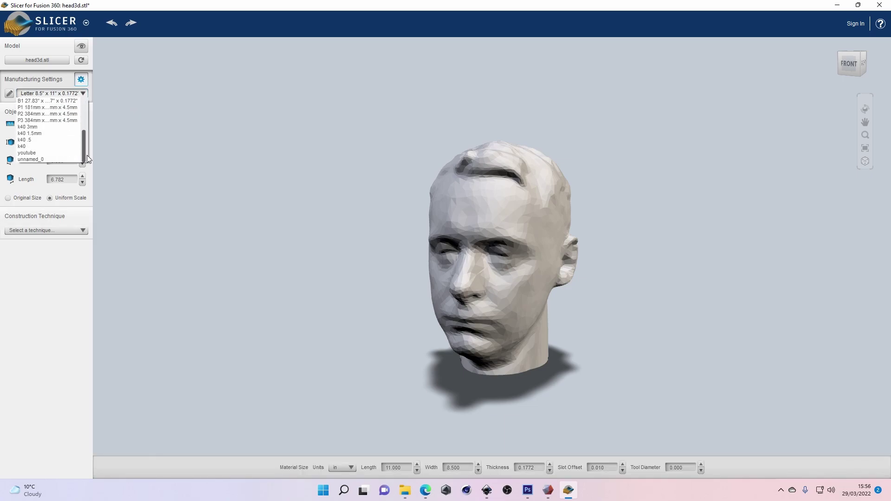
left_click(43, 128)
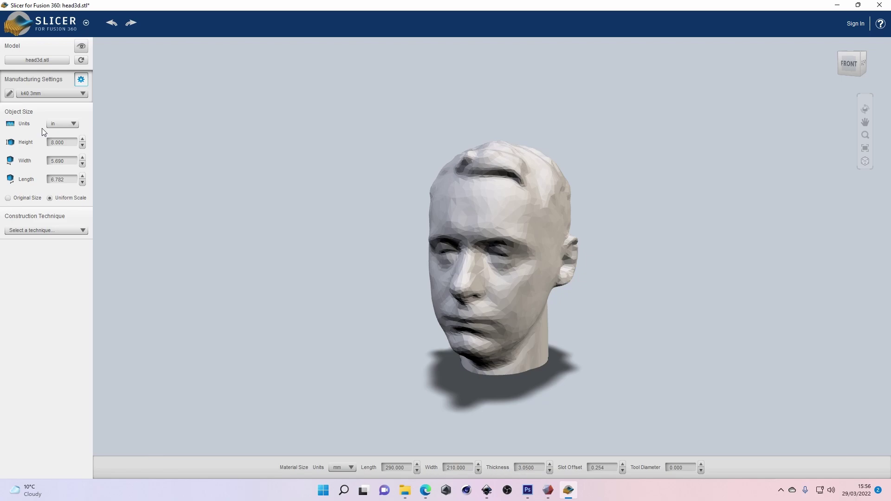
Open the manufacturing presets for editing and delete the custom materials unnamed_0, youtube and k40
left_click(10, 95)
left_click_drag(374, 136, 348, 111)
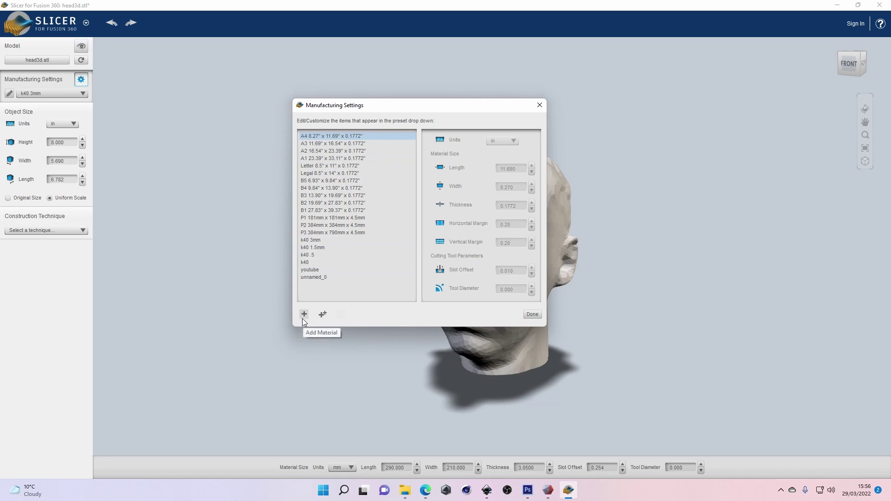
left_click(314, 278)
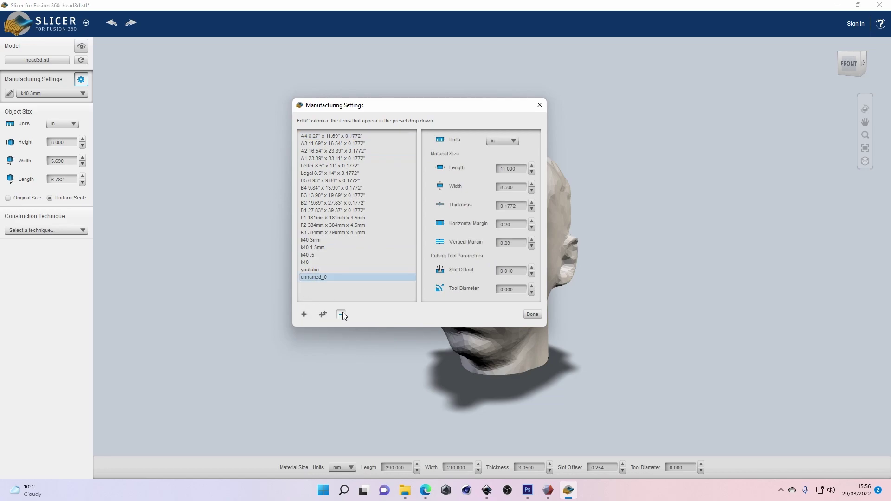
left_click(342, 314)
left_click(342, 314)
left_click(310, 262)
left_click(342, 314)
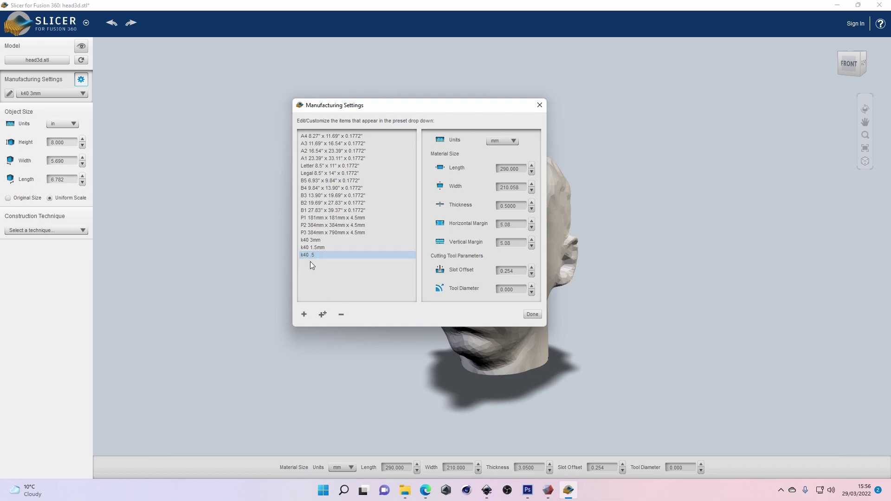
Add a new material preset based on an existing one and name it youtube
left_click(310, 241)
left_click(318, 225)
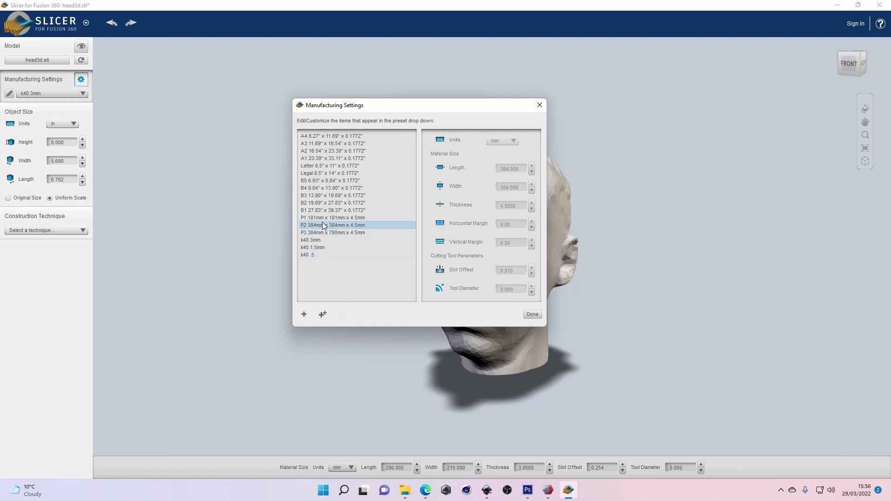
left_click(305, 312)
double_click(316, 262)
type("youtub")
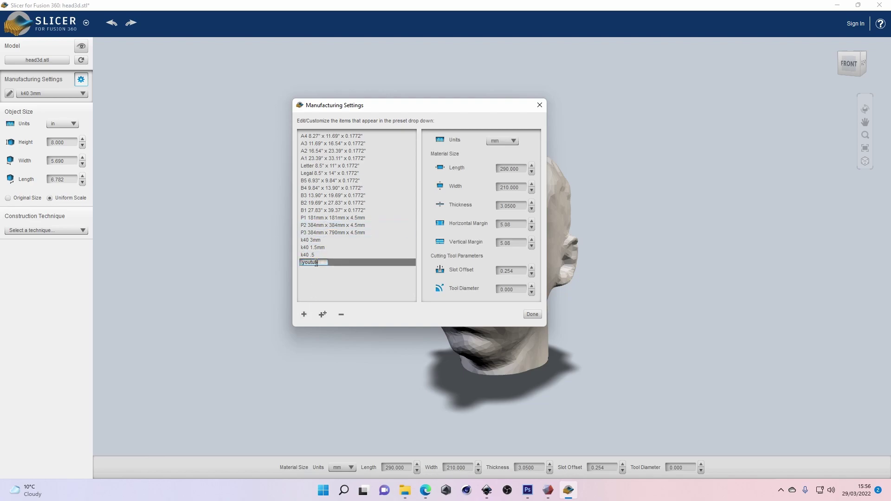
type("e")
Examine the unit options of the k40 3mm material preset, keeping millimetres
left_click(314, 241)
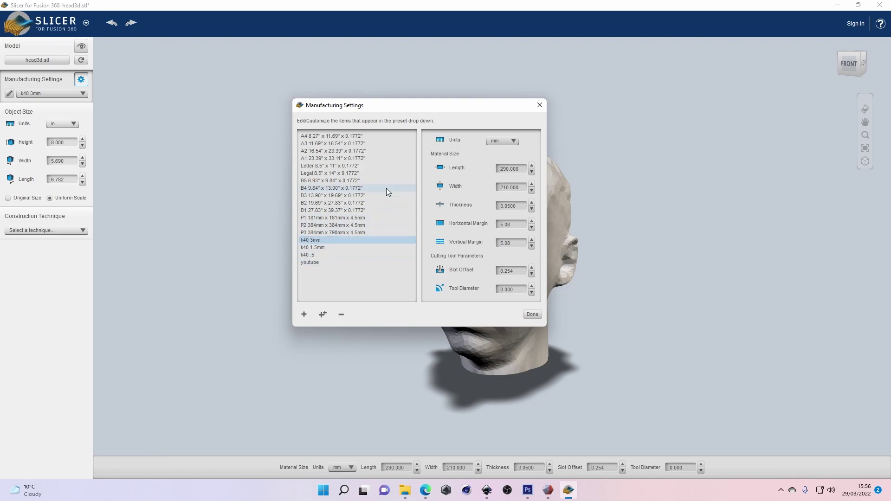
left_click_drag(474, 111, 460, 91)
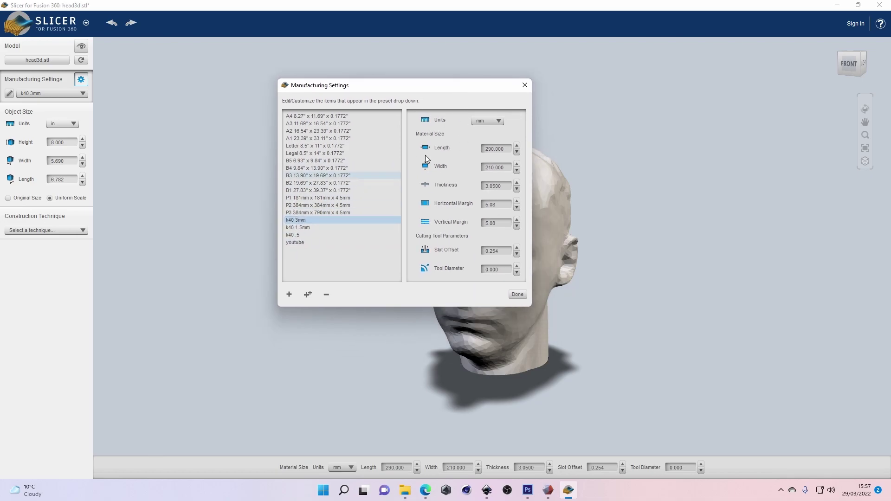
left_click(493, 122)
left_click(492, 126)
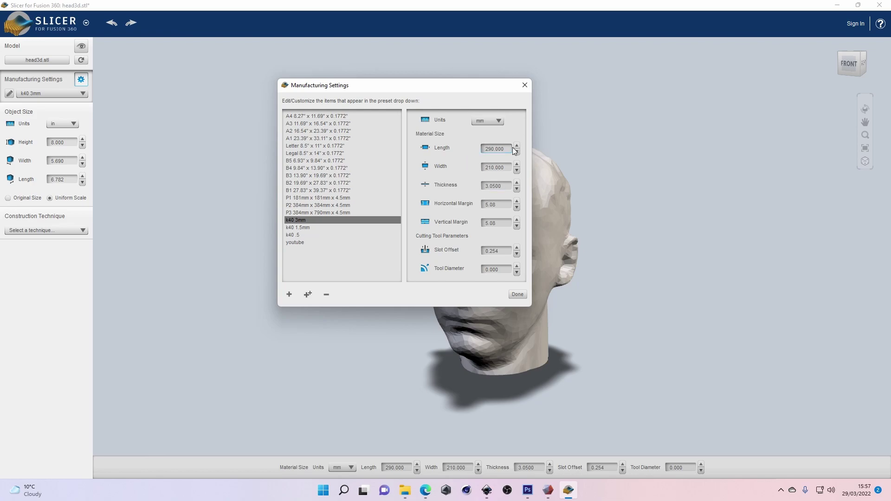
left_click_drag(475, 92, 497, 89)
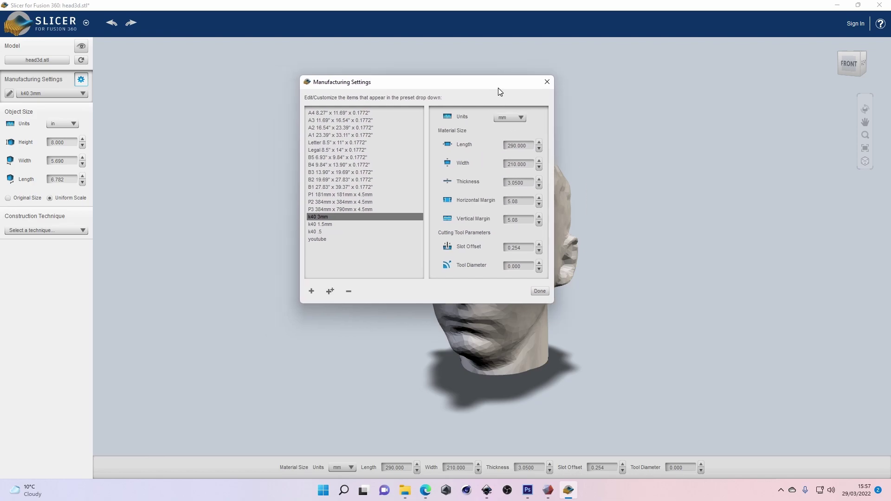
left_click(520, 118)
left_click(480, 143)
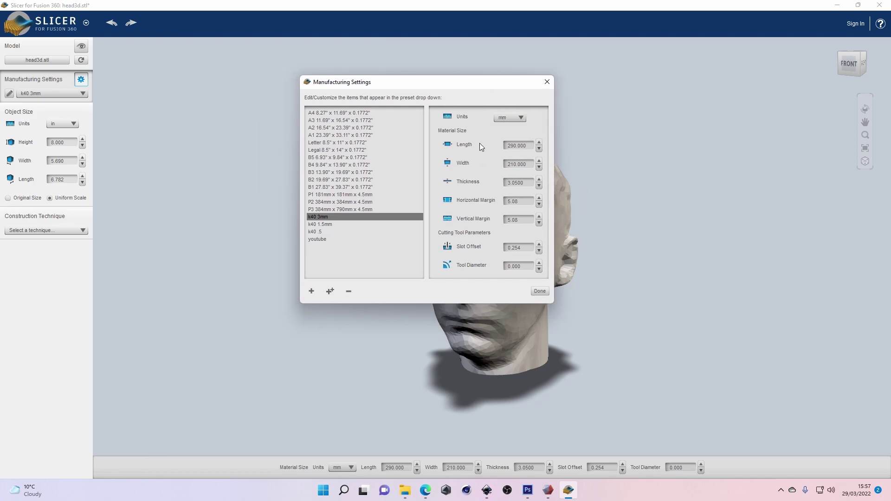
Examine the length, width and thickness values of the k40 3mm material preset
left_click(514, 145)
left_click(515, 165)
double_click(529, 164)
left_click_drag(470, 86, 495, 77)
left_click(543, 173)
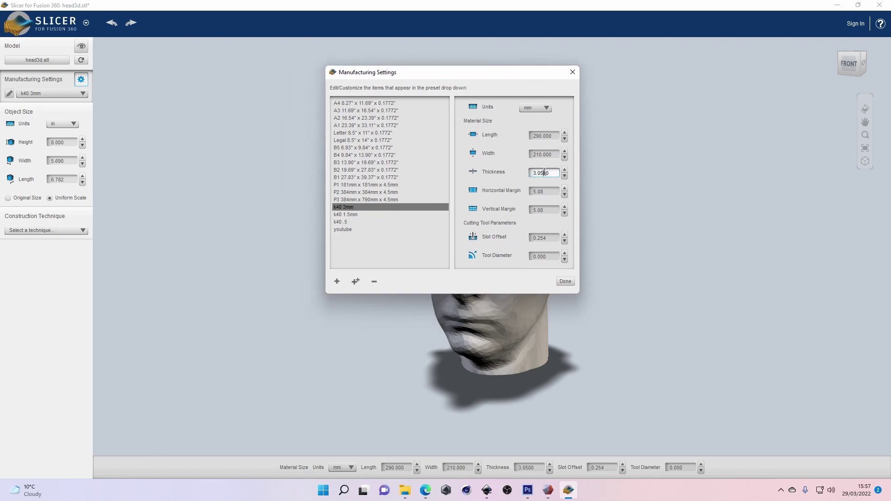
double_click(552, 173)
left_click_drag(514, 81, 524, 83)
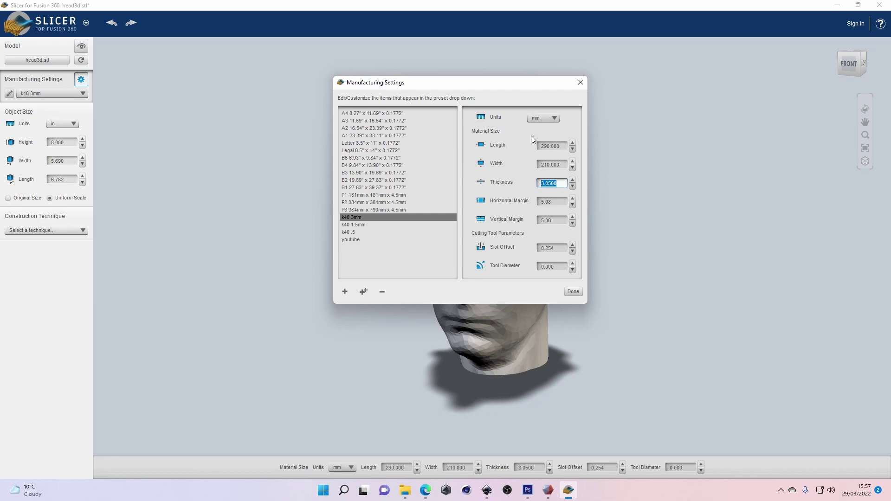
left_click(554, 183)
left_click_drag(555, 181, 534, 184)
left_click_drag(505, 90, 507, 81)
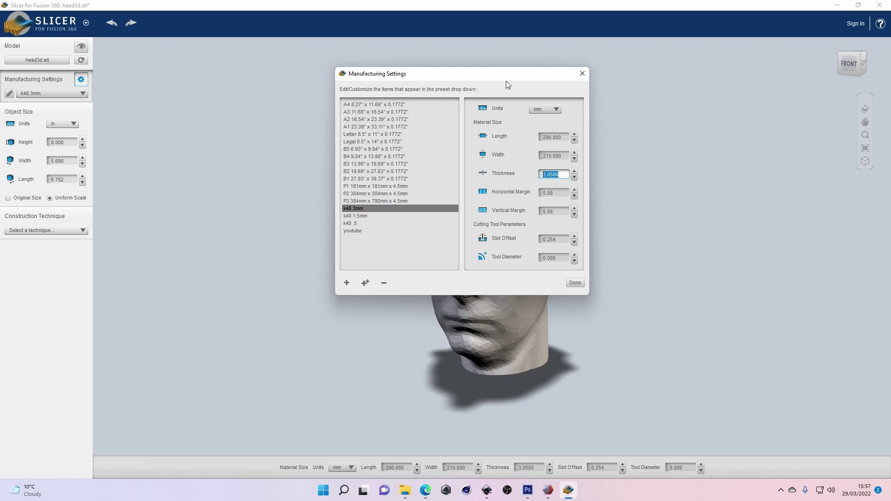
left_click_drag(559, 174, 400, 227)
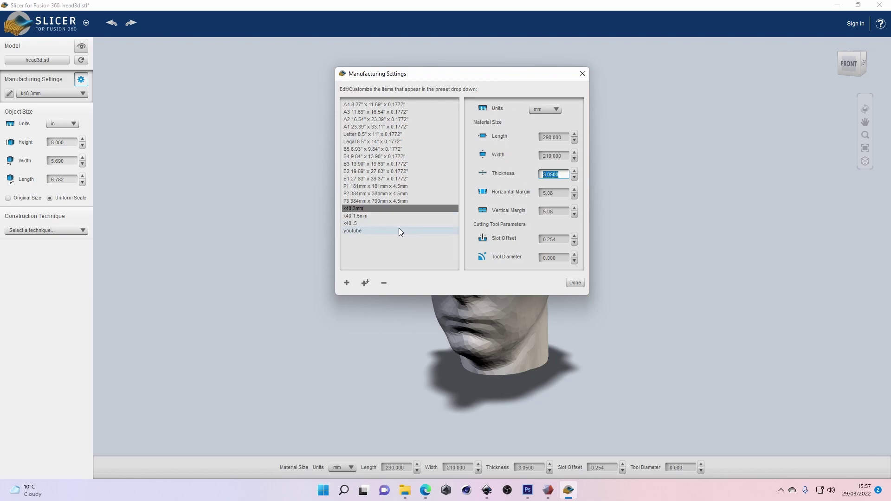
Compare the k40 1.5mm and k40 .5 presets with k40 3mm and close the preset editor
left_click(366, 217)
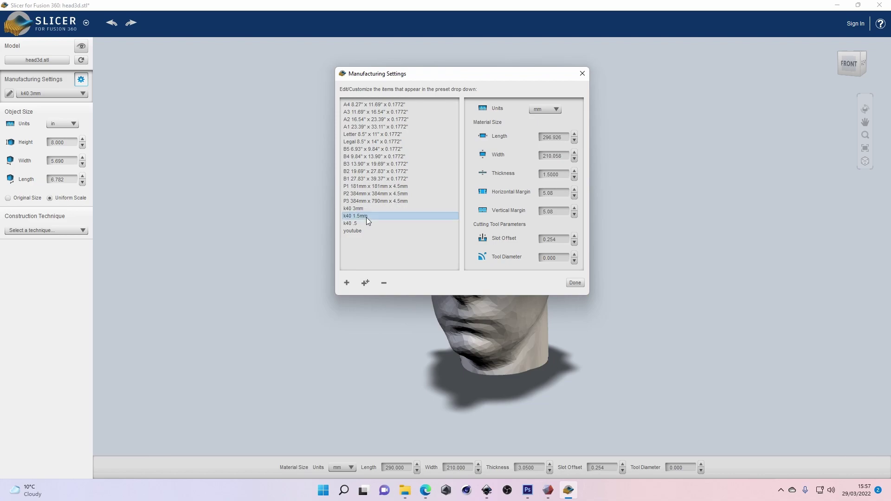
left_click(362, 222)
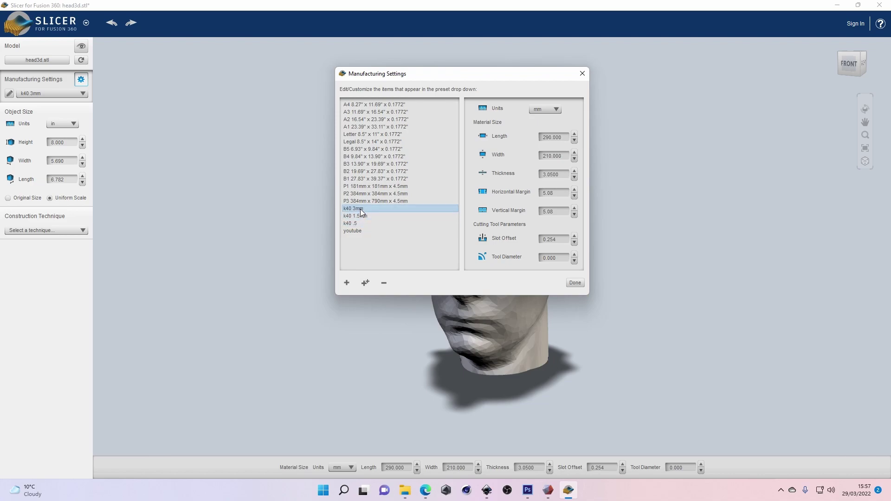
left_click(353, 208)
left_click(574, 283)
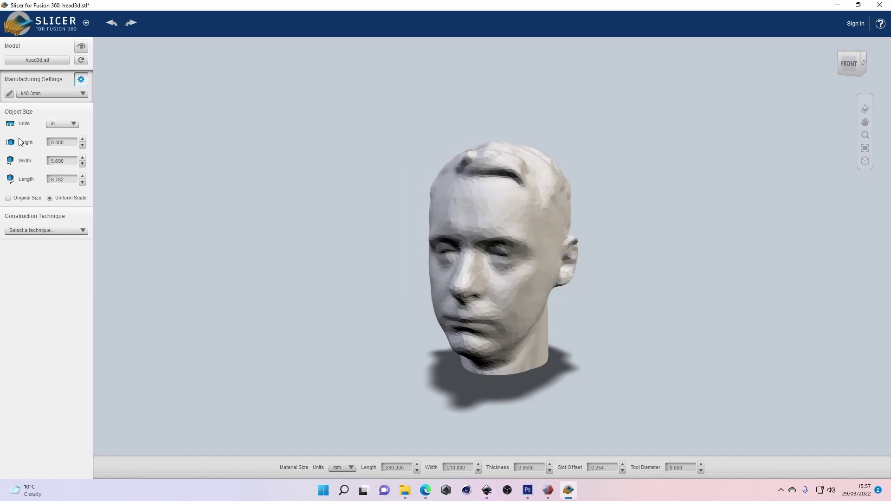
Check the updated list of material presets and apply k40 3mm to the model
left_click(52, 97)
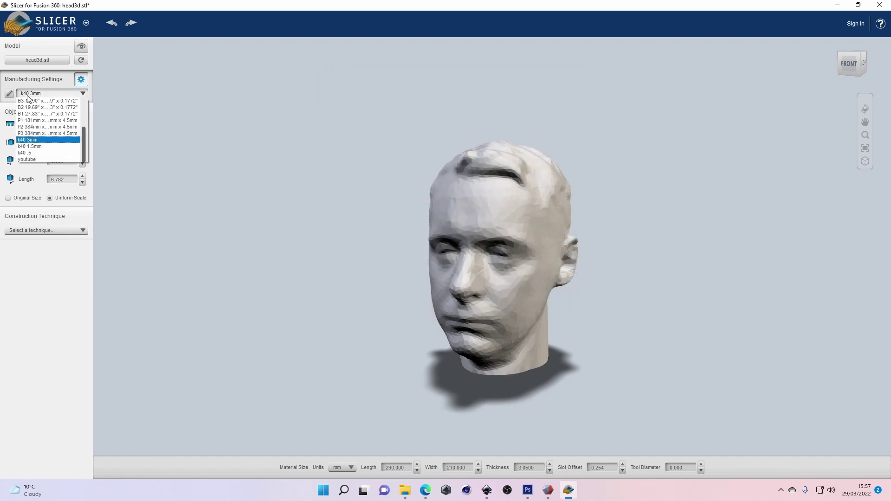
left_click(32, 140)
left_click(51, 93)
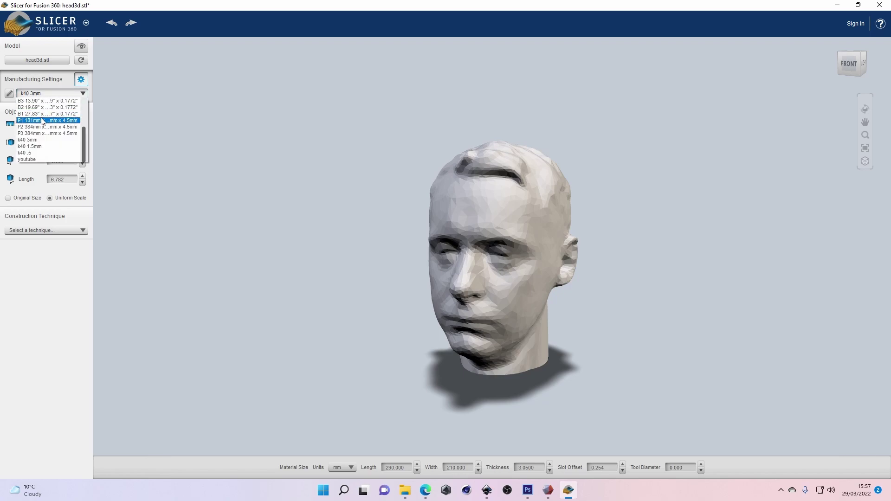
left_click(41, 140)
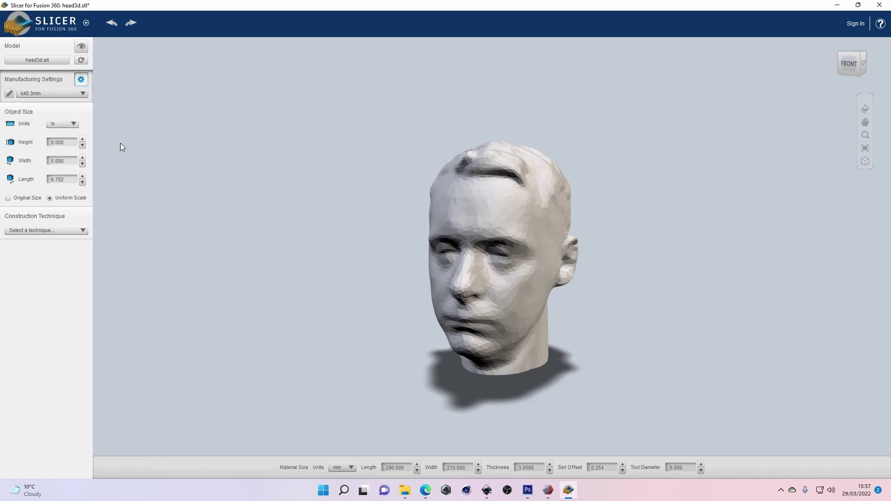
Set the object size units to millimetres and the head's width to 75 mm
left_click(62, 124)
left_click(63, 147)
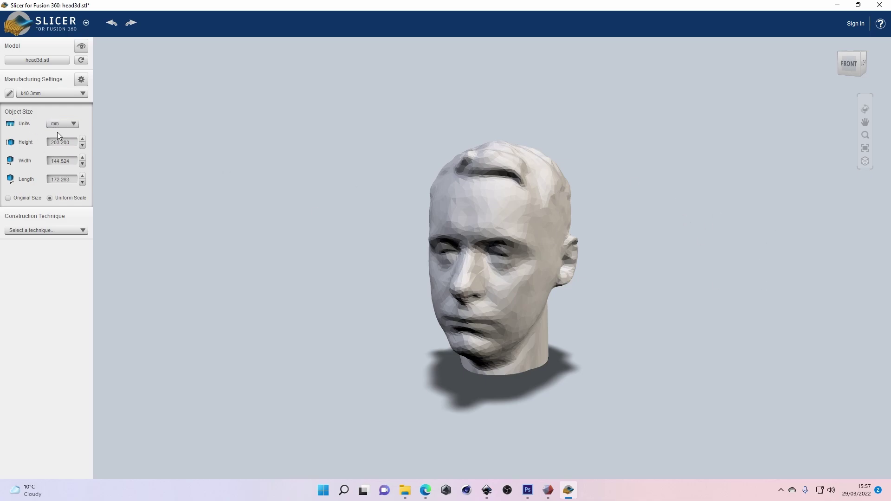
double_click(60, 161)
type("75")
key("Return")
scroll(425, 226, "up", 5)
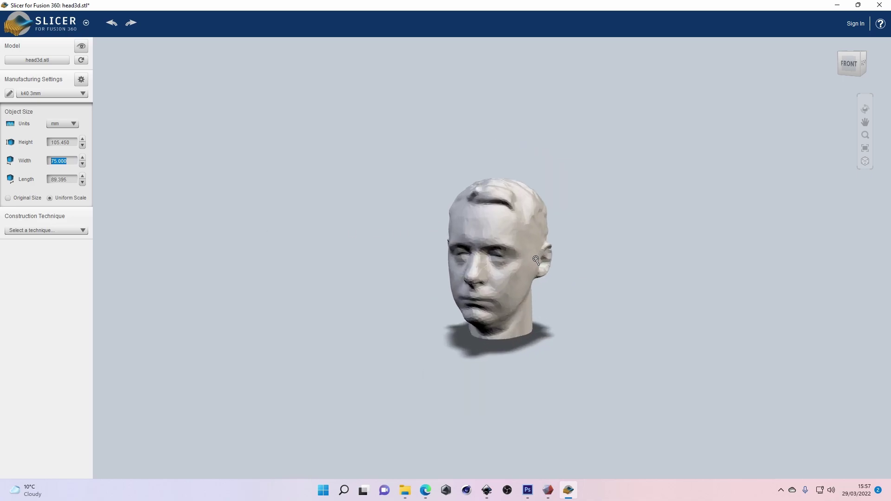
left_click(69, 162)
left_click_drag(69, 162, 39, 161)
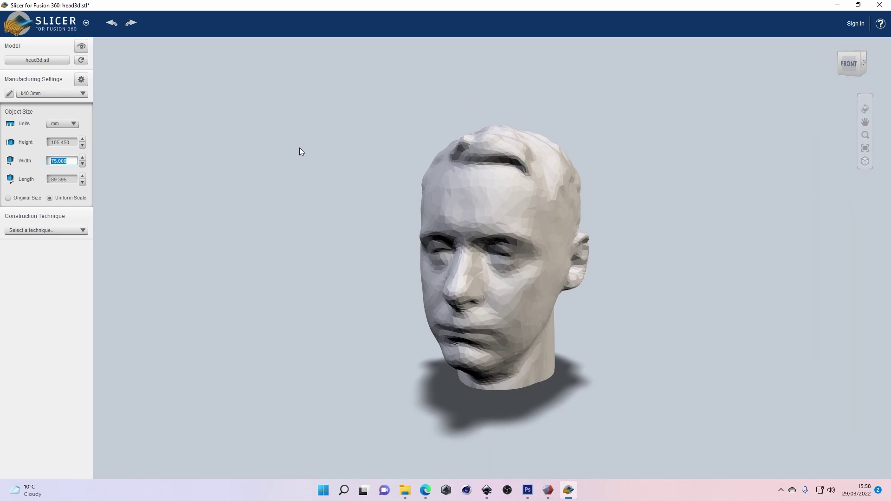
left_click(62, 160)
left_click_drag(69, 160, 44, 161)
left_click(187, 261)
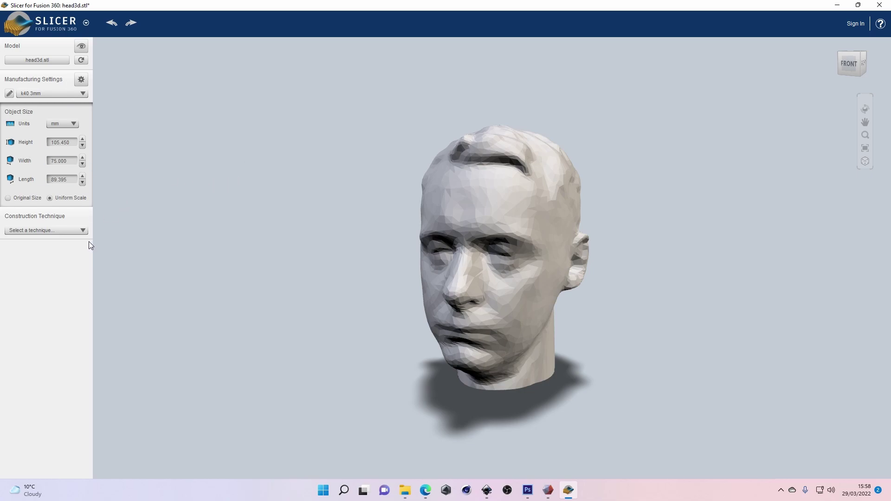
Apply the Interlocked Slices construction technique to the head
left_click(65, 231)
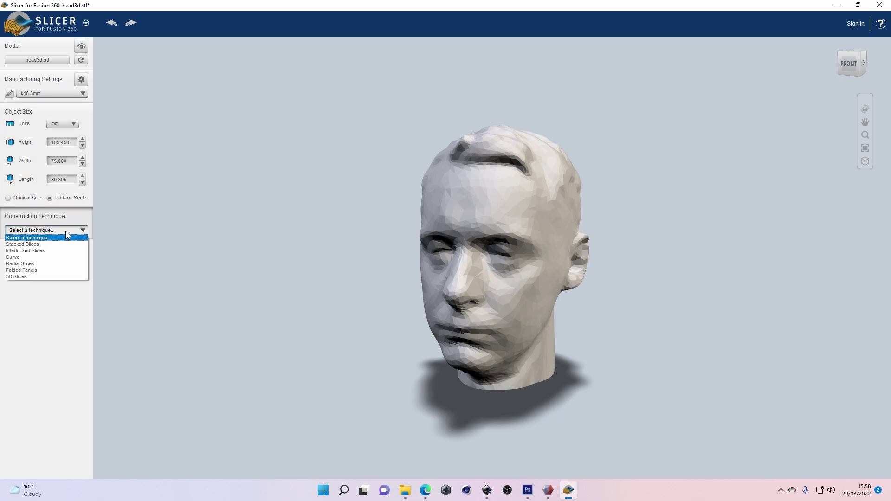
left_click(51, 251)
left_click_drag(630, 282, 448, 214)
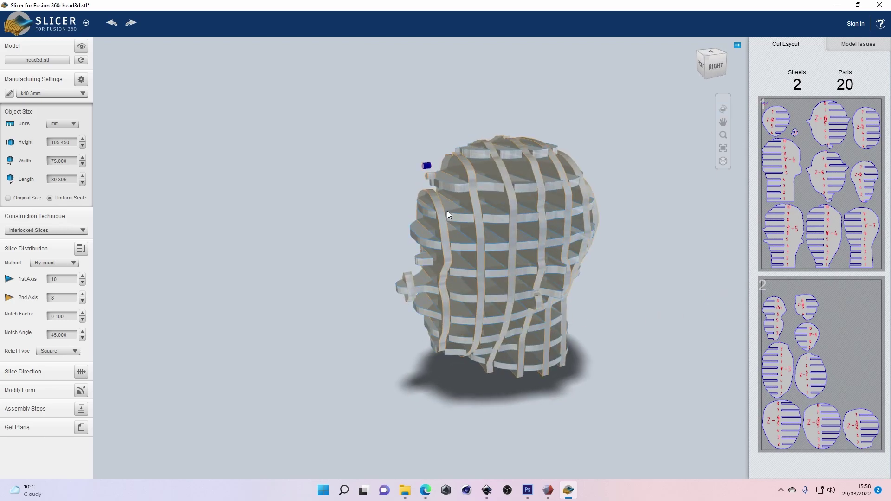
Examine individual slices on the head and the enlarged first sheet of the cut layout
left_click(432, 200)
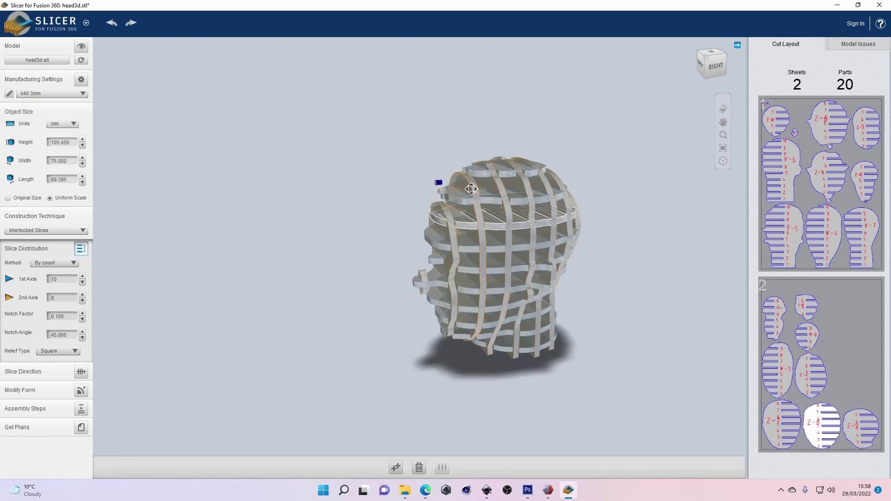
scroll(639, 286, "up", 3)
left_click(671, 301)
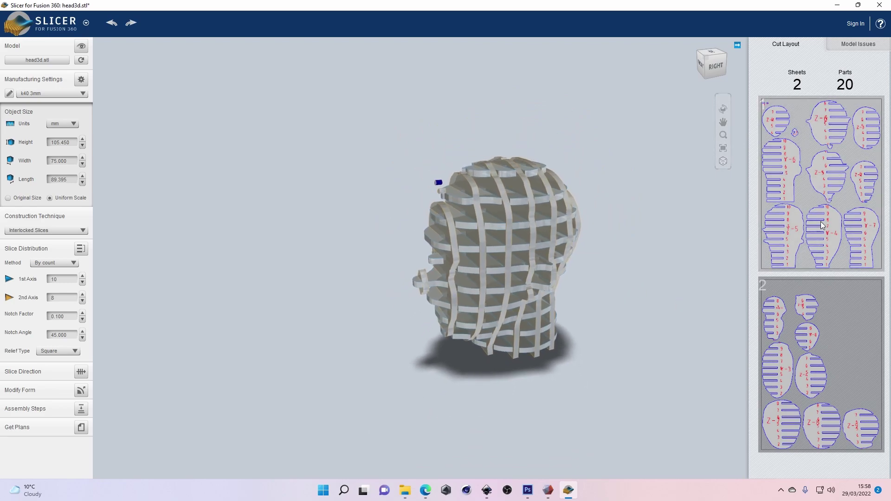
scroll(680, 237, "up", 3)
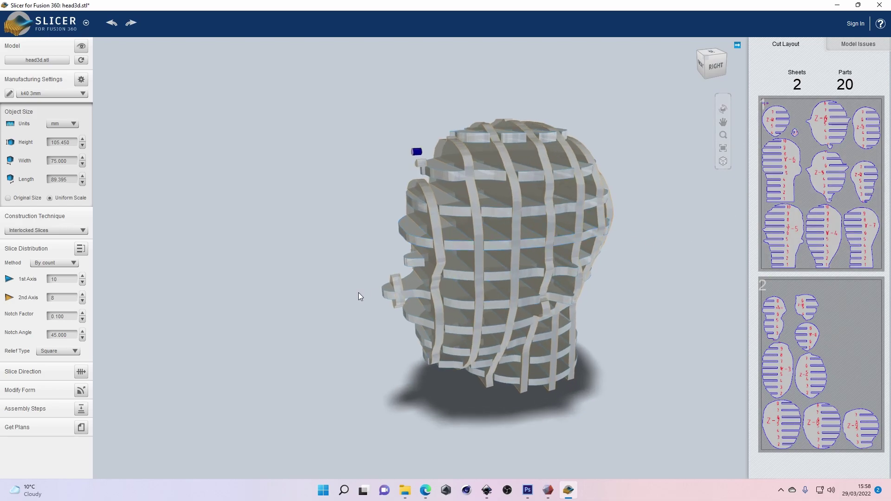
left_click_drag(359, 291, 478, 276)
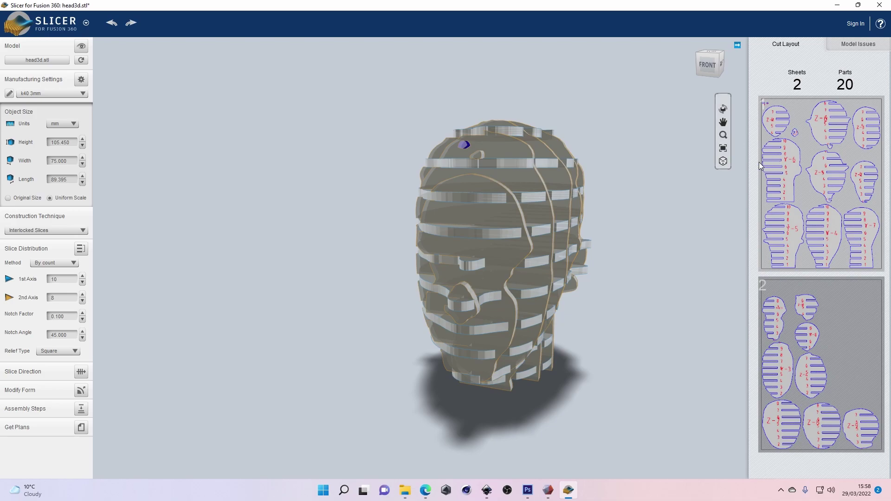
left_click(816, 111)
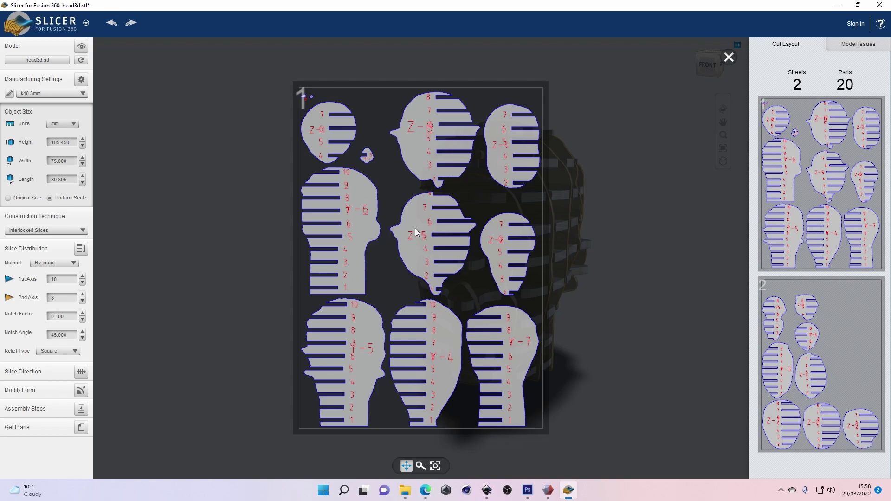
left_click(728, 57)
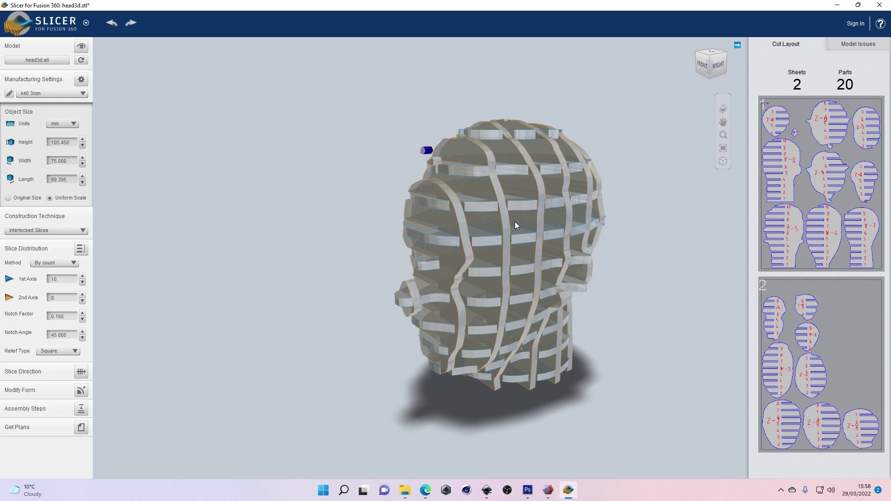
left_click(516, 222)
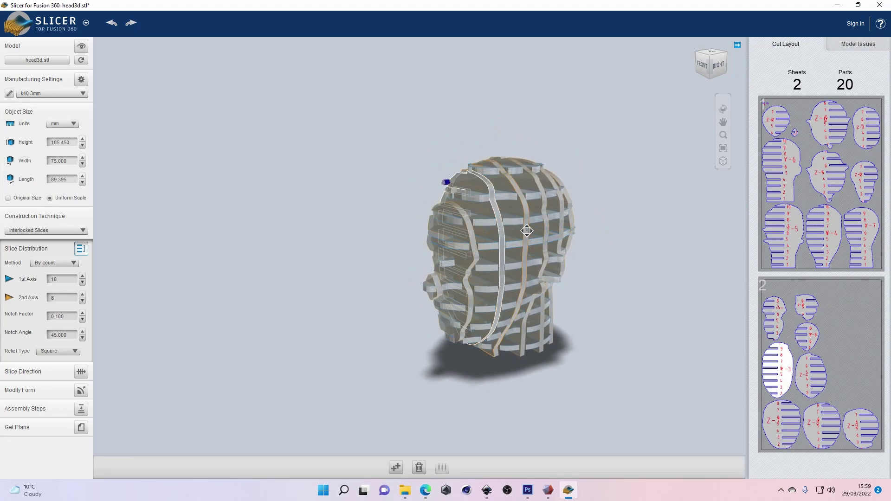
left_click(504, 192)
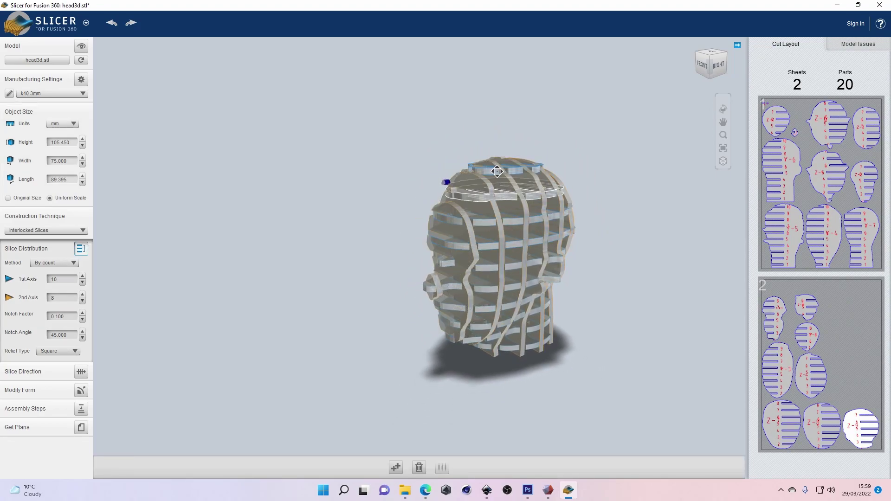
left_click(263, 234)
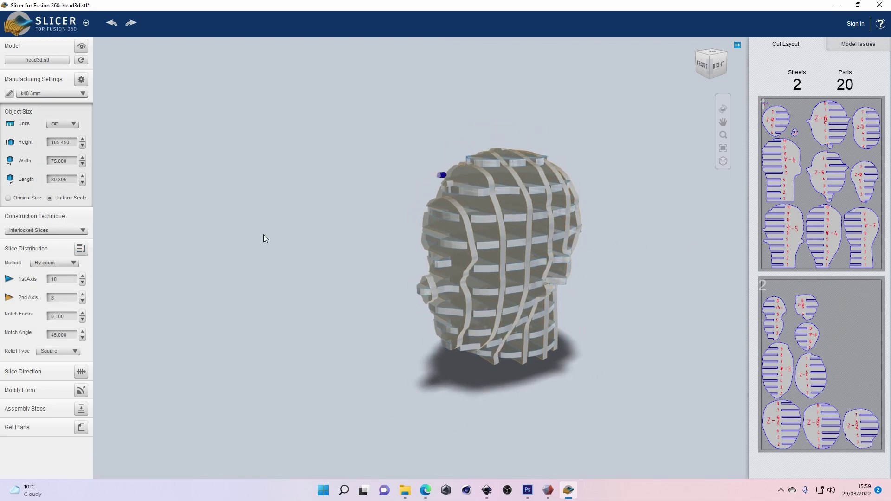
Raise the number of slices along the 1st axis to 14
left_click(82, 277)
left_click(82, 277)
left_click(82, 277)
left_click(83, 277)
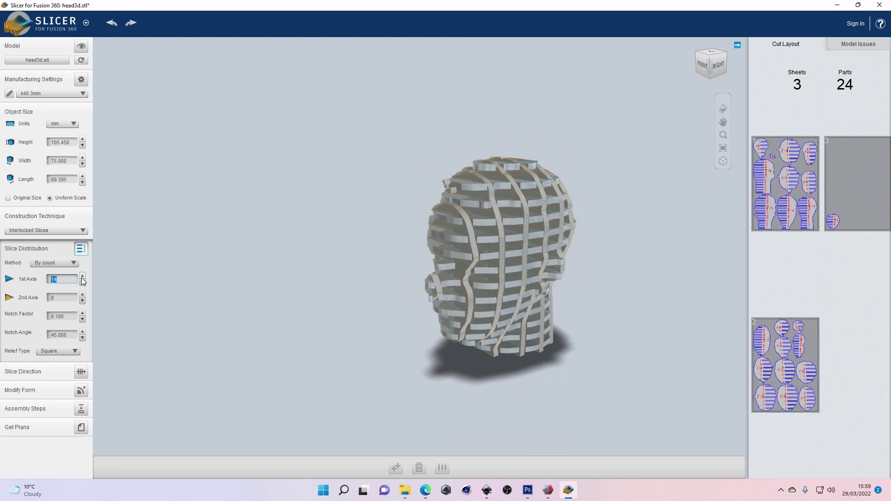
Raise the number of slices along the 2nd axis to 16
left_click(83, 294)
left_click(83, 294)
left_click(83, 294)
left_click(83, 294)
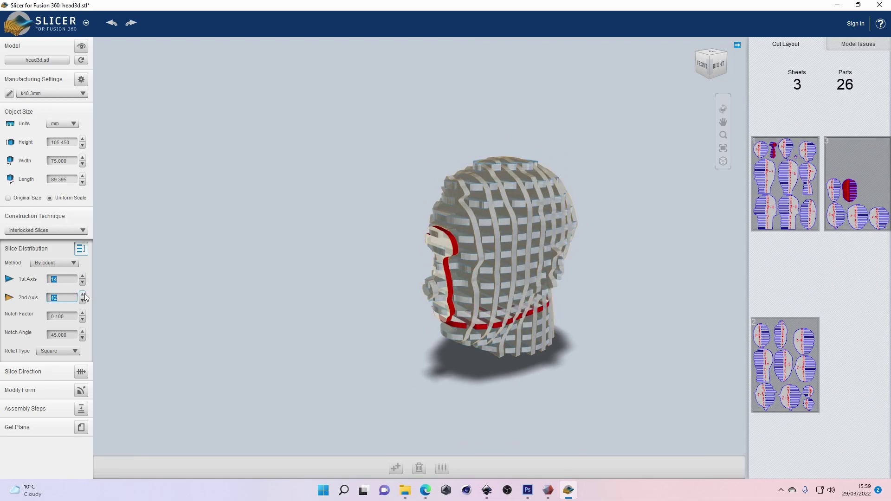
left_click(83, 295)
left_click(83, 294)
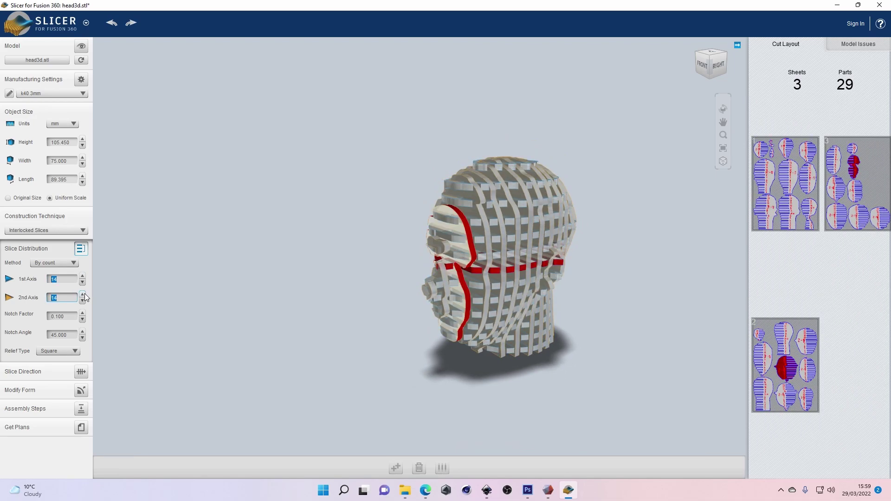
left_click(83, 294)
left_click(83, 294)
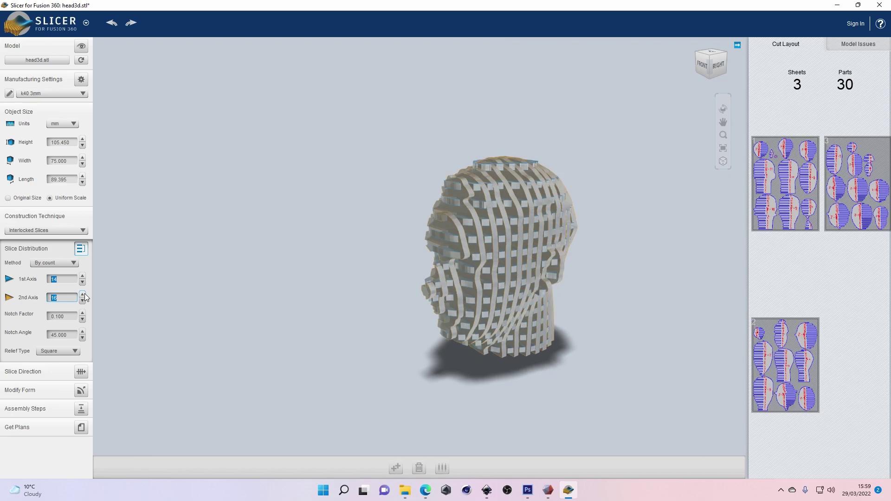
left_click_drag(400, 281, 232, 299)
Try 7 slices along the 1st axis, and set its count to 12
left_click(82, 283)
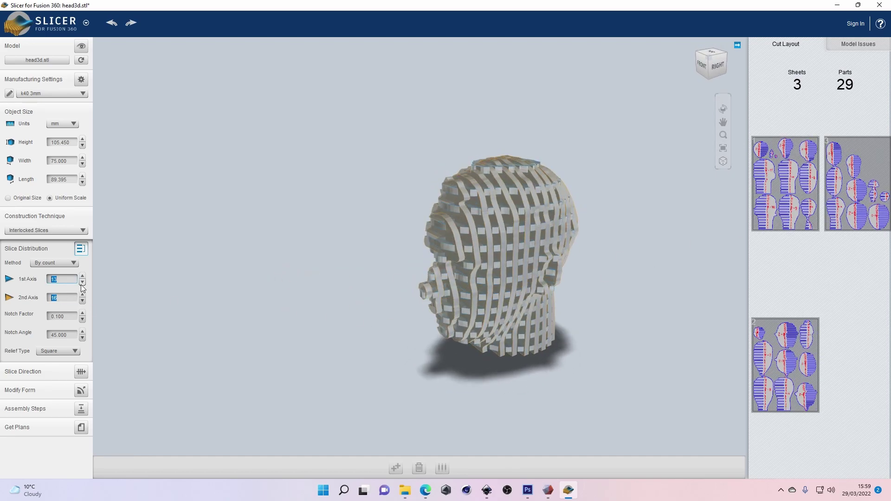
left_click_drag(398, 306, 225, 304)
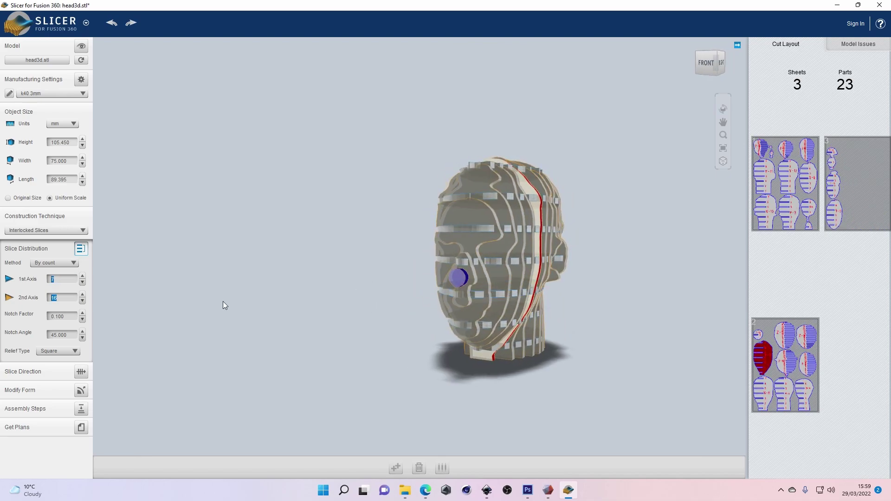
left_click(82, 276)
left_click(82, 275)
left_click(82, 275)
left_click(82, 276)
left_click(82, 276)
Lower the number of slices along the 2nd axis to 12
left_click(83, 301)
left_click(83, 301)
left_click(83, 301)
left_click(83, 301)
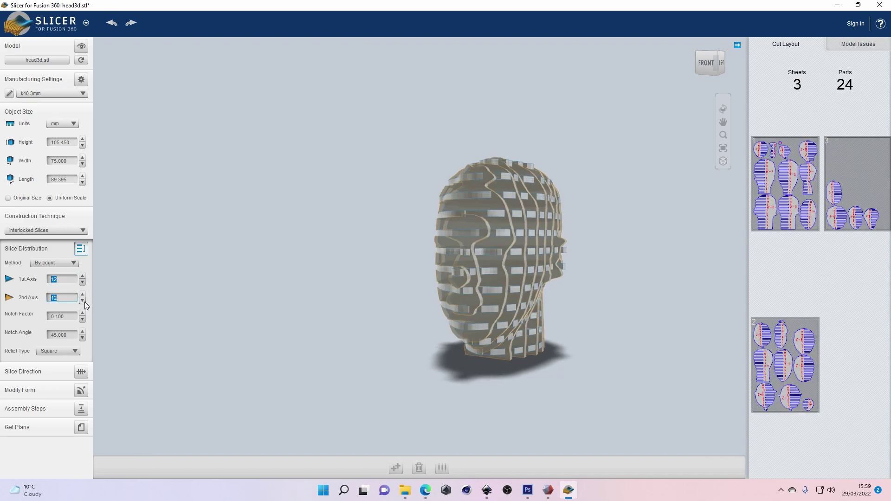
left_click_drag(318, 311, 274, 295)
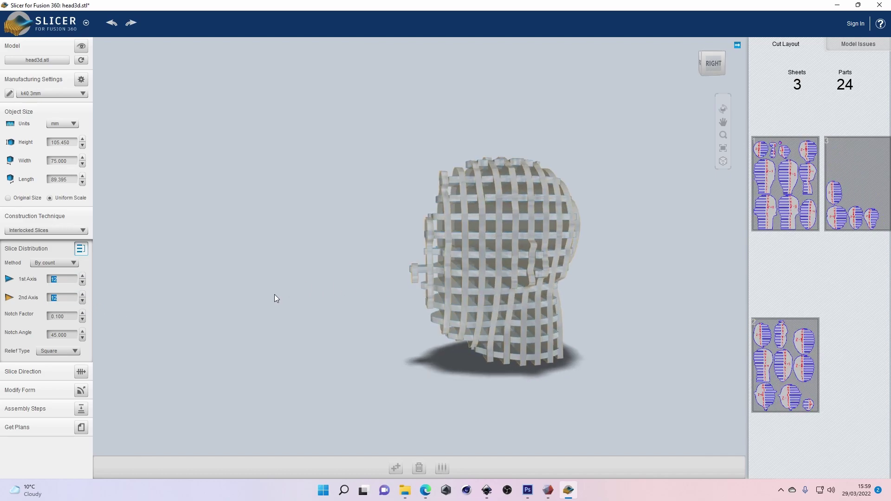
left_click(69, 281)
left_click_drag(329, 275, 397, 247)
scroll(398, 253, "up", 5)
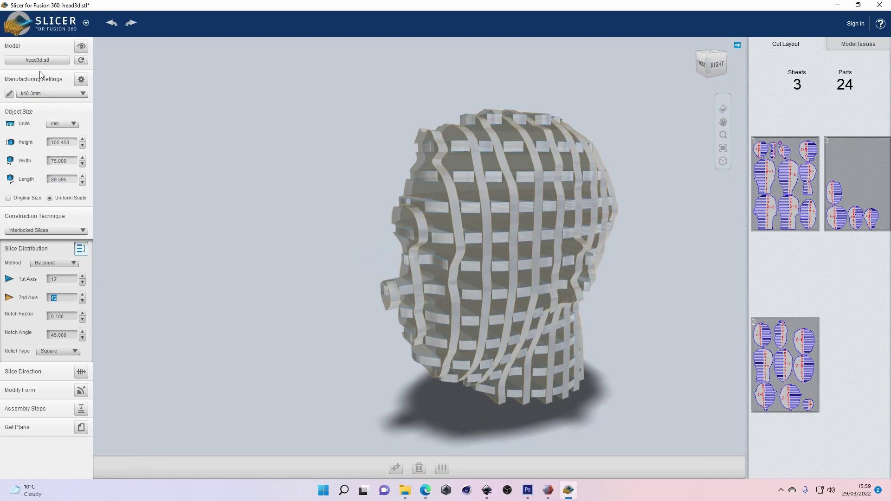
Check the thickness of the k40 3mm preset in the manufacturing settings and close the preset editor
left_click(81, 79)
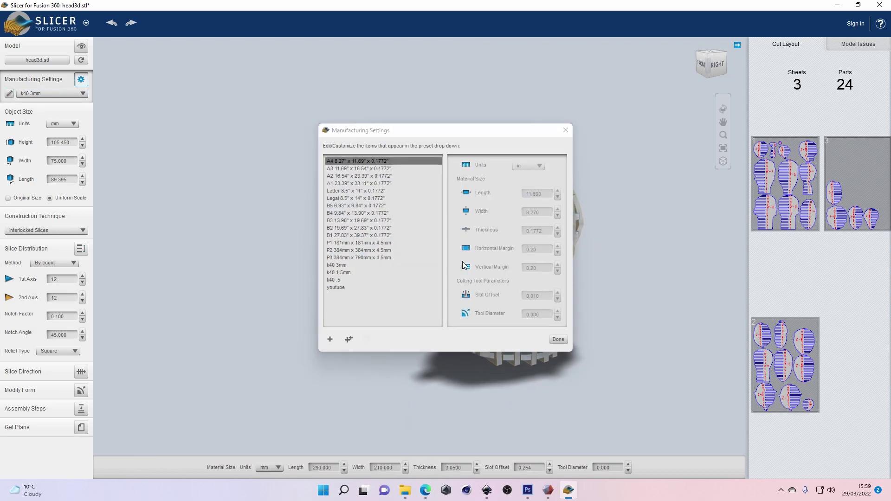
left_click_drag(546, 230, 534, 232)
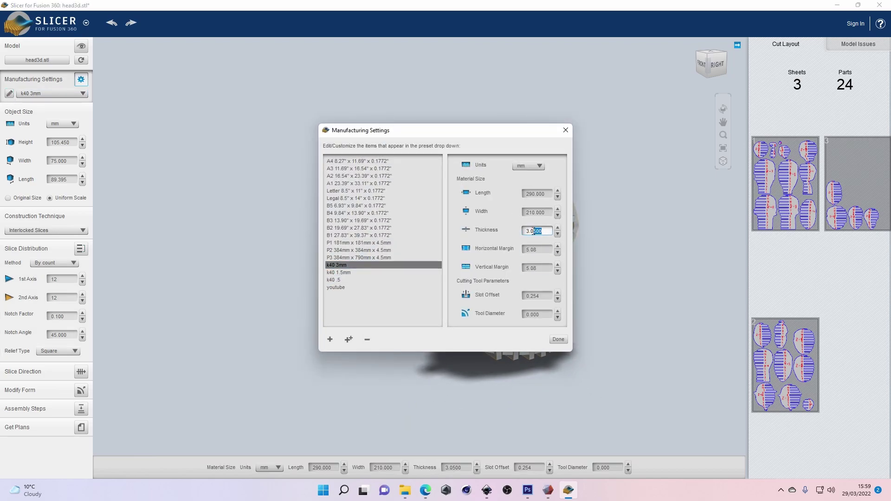
left_click_drag(543, 133, 498, 115)
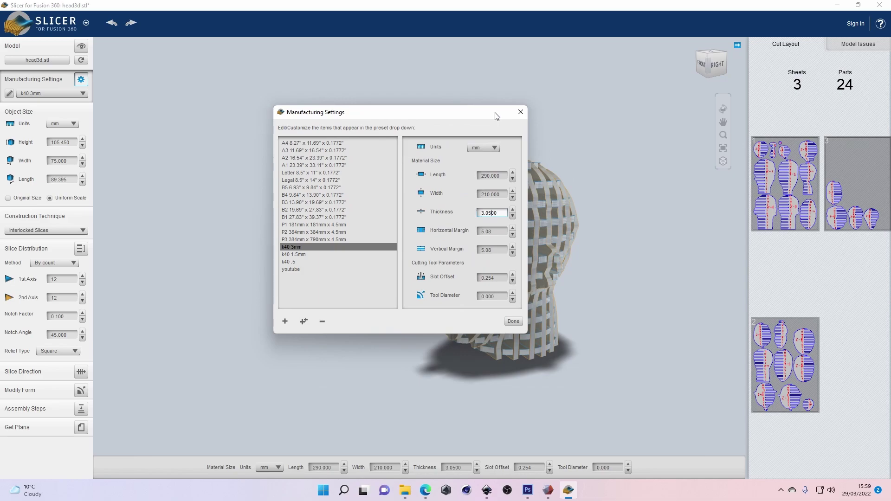
left_click(520, 114)
mouse_move(615, 267)
left_mouse_down()
mouse_move(580, 297)
mouse_move(616, 284)
left_mouse_up()
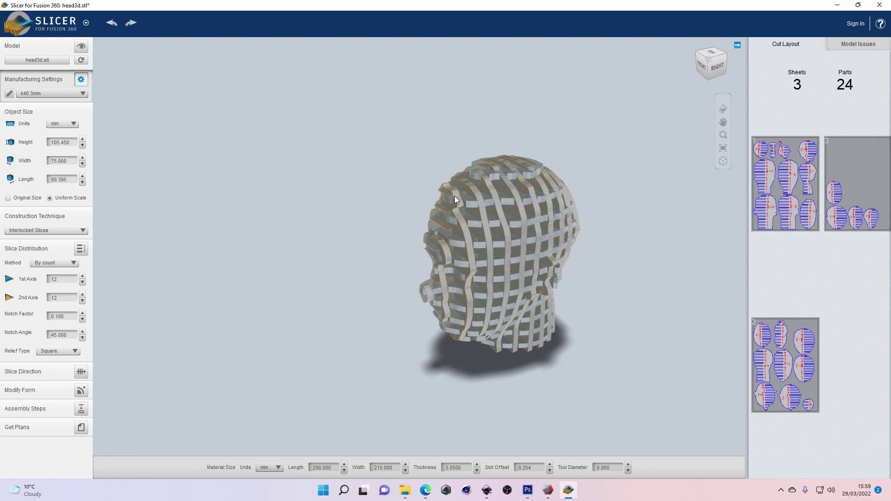
Reduce the slice counts to 9 along the 1st axis and 8 along the 2nd axis
left_click_drag(345, 254, 384, 250)
left_click(82, 301)
left_click(82, 301)
left_click(82, 301)
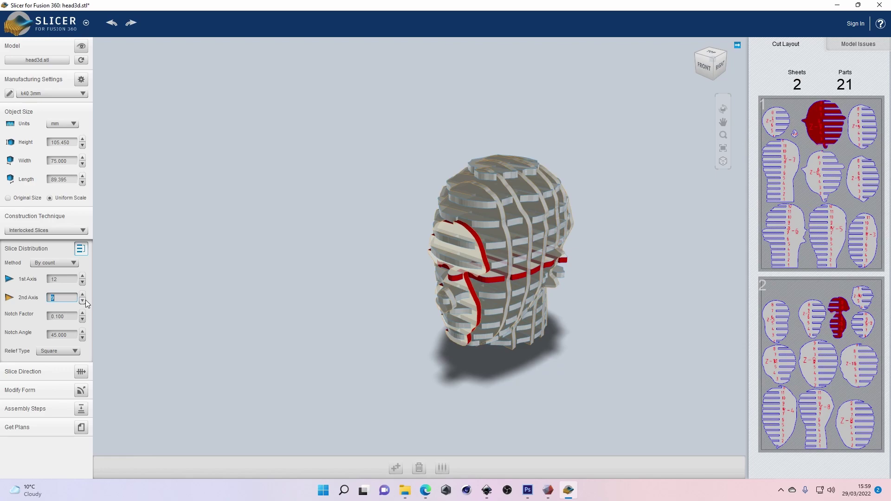
left_click(82, 283)
left_click(83, 282)
left_click(83, 282)
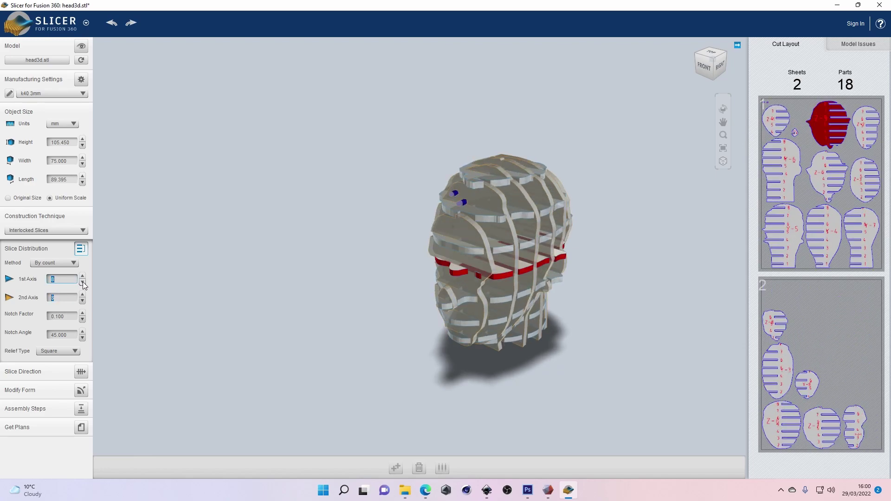
left_click(83, 283)
left_click(83, 277)
left_click(83, 278)
left_click_drag(161, 278, 416, 196)
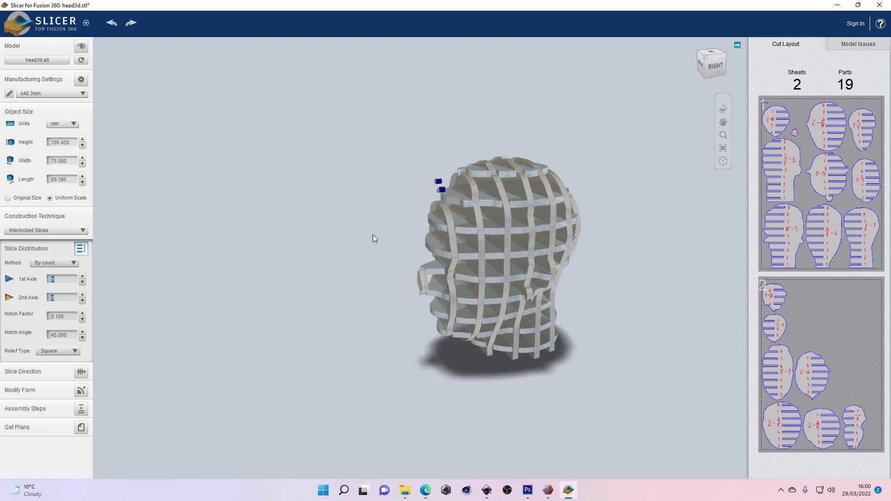
left_click_drag(348, 233, 520, 251)
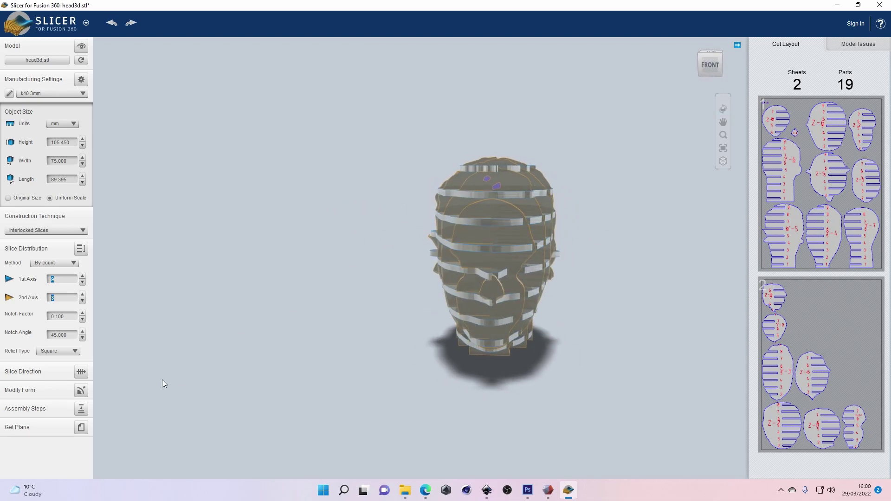
Set the notch factor of the interlocked slices to 0.5
left_click(68, 316)
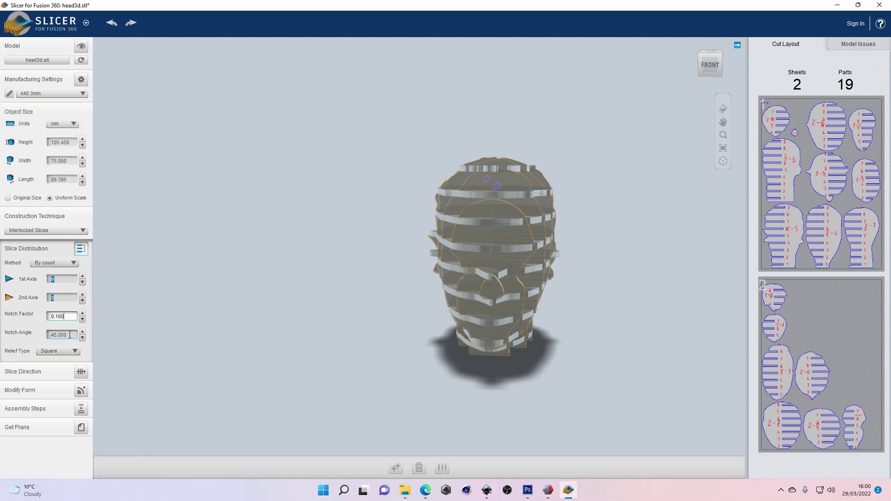
key("Tab")
left_click(70, 316)
left_click(64, 317)
key("Return")
left_click_drag(449, 259, 408, 225)
left_click_drag(368, 267, 425, 270)
scroll(425, 271, "up", 2)
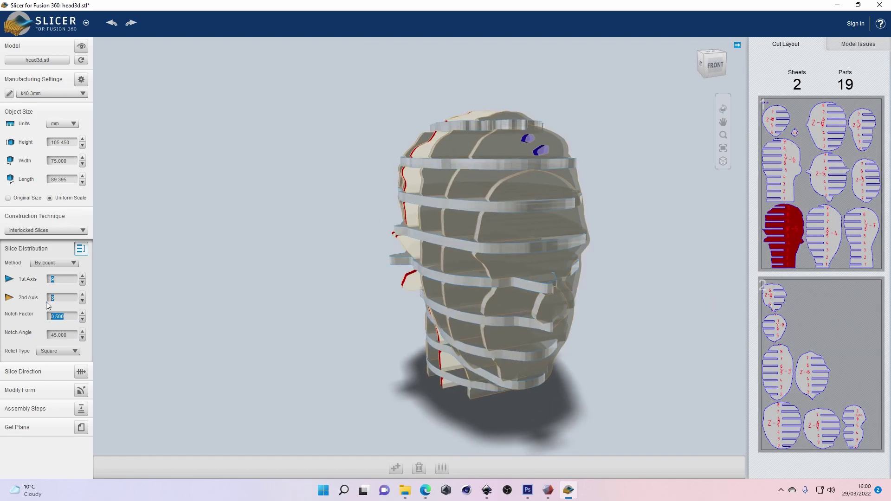
Set the notch factor back to 0.1
left_click(68, 316)
type(".1")
key("Return")
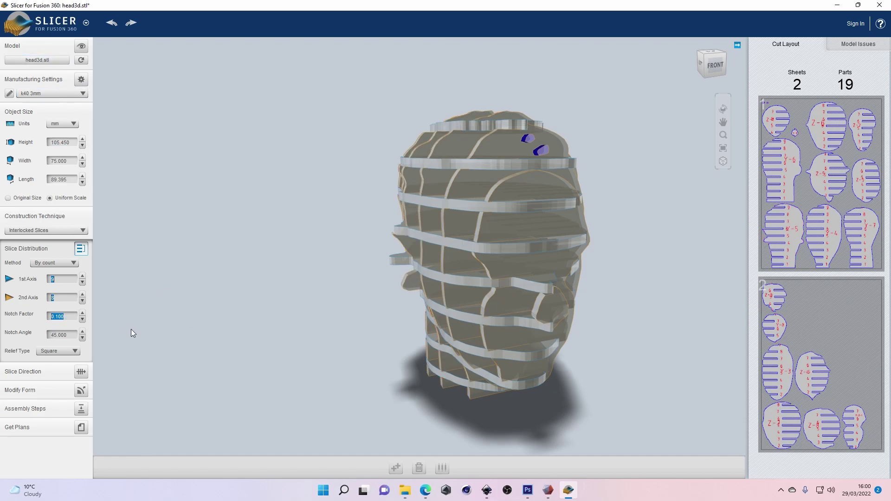
Try rotating the slice direction of the head model around its vertical axis
left_click_drag(170, 343, 620, 298)
left_click(81, 371)
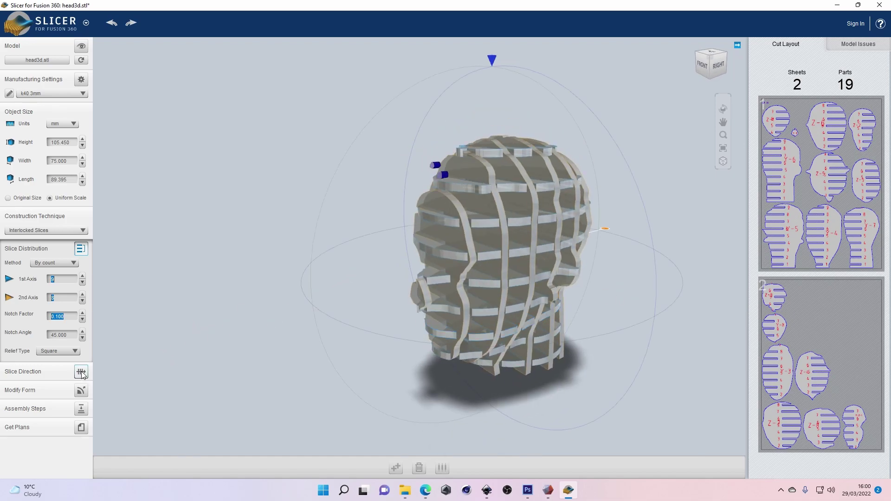
left_click_drag(488, 139, 404, 199)
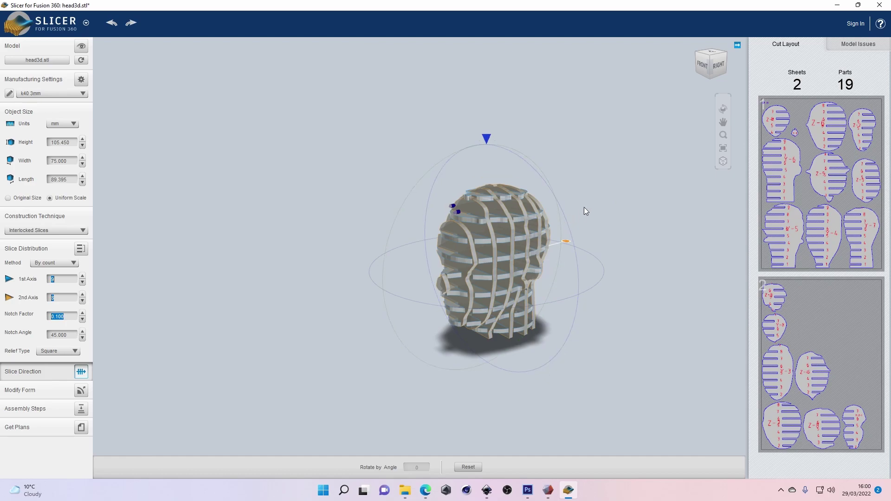
left_click_drag(588, 207, 595, 230)
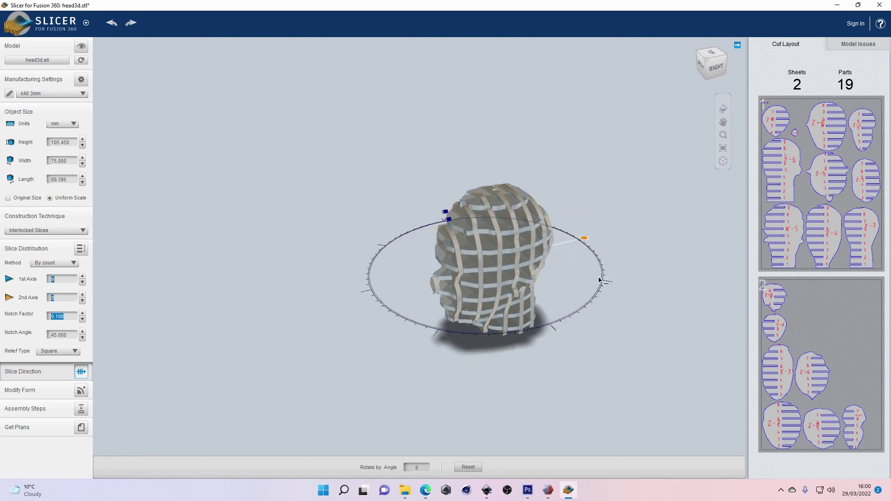
left_click_drag(622, 267, 553, 289)
left_click_drag(610, 276, 473, 347)
key("ctrl+z")
left_click_drag(298, 348, 492, 309)
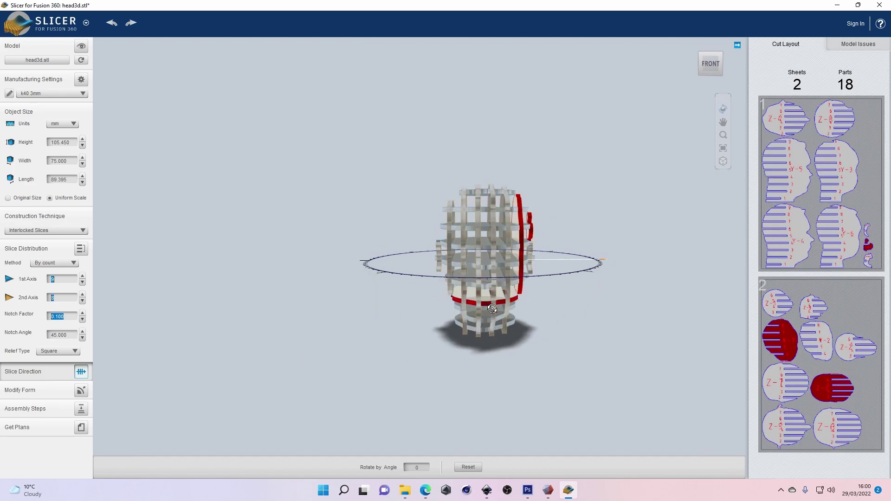
Undo the slice direction rotation
left_click(111, 23)
left_click_drag(330, 122, 257, 125)
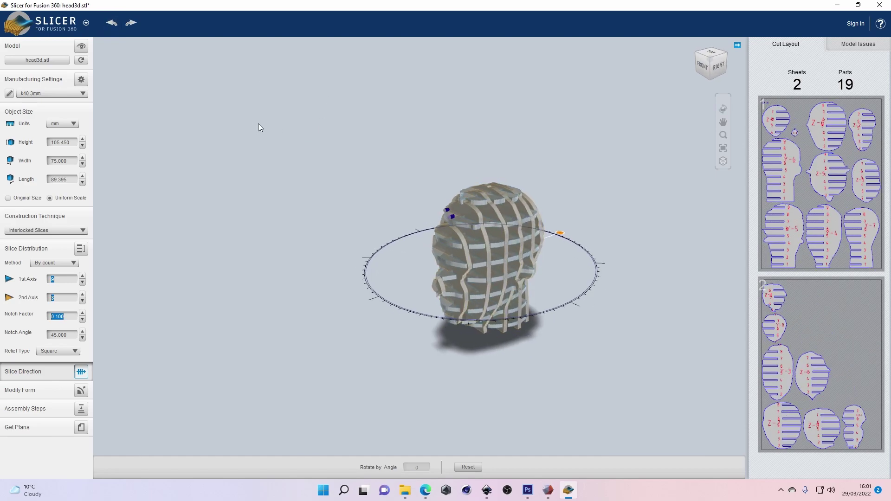
left_click_drag(330, 282, 424, 274)
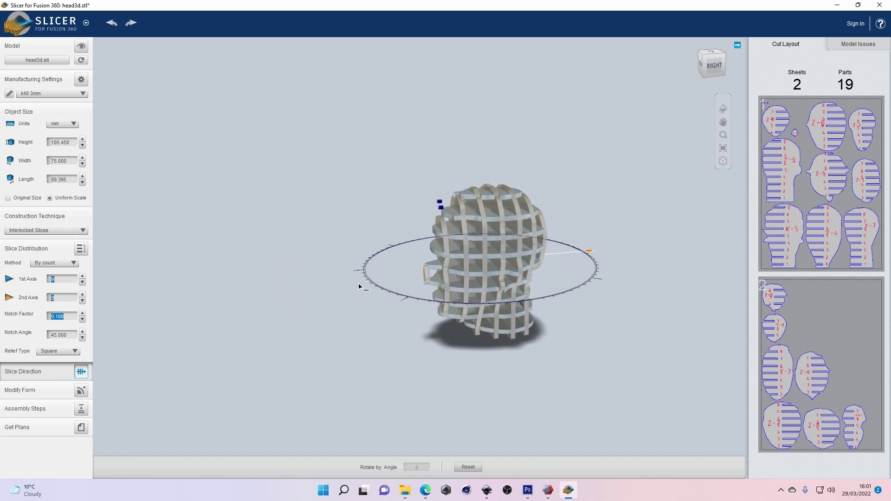
Raise the slice count along the 2nd axis to 13
left_click(83, 295)
left_click(83, 295)
left_click(82, 295)
left_click(82, 295)
left_click(82, 295)
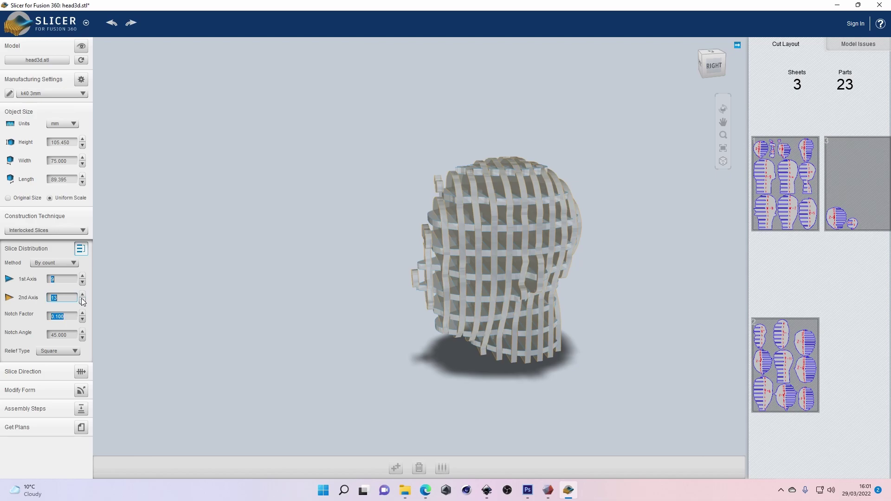
Lower the slice count along the 2nd axis back to 8
left_click(83, 302)
left_click(82, 302)
left_click(82, 302)
left_click(83, 302)
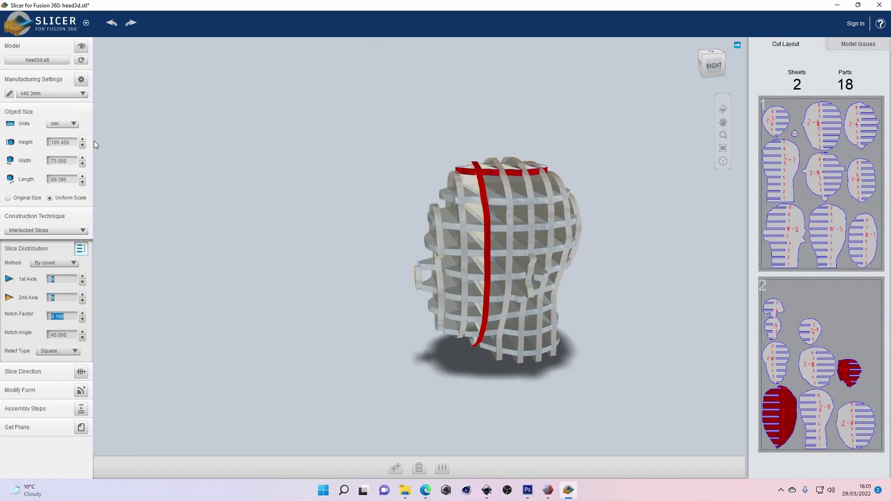
left_click(83, 302)
left_click_drag(121, 295, 266, 285)
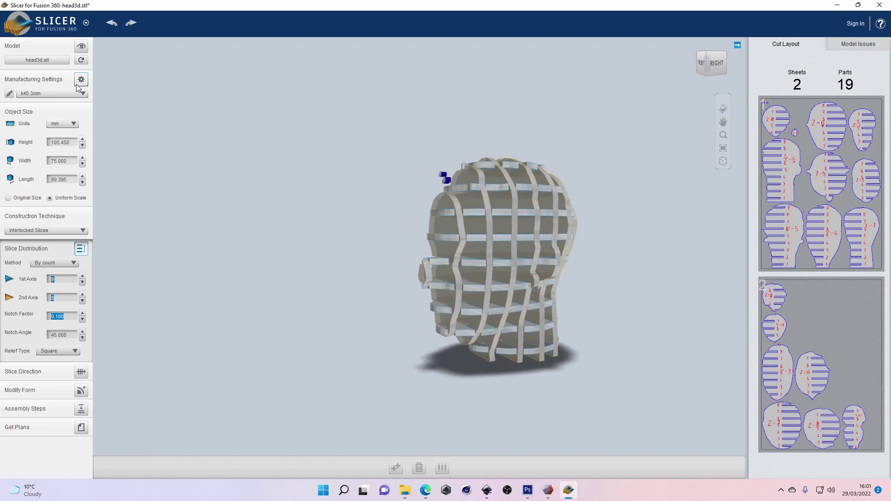
Switch to the k40 1.5mm material preset and raise the slice counts to 11 along the 1st axis and 12 along the 2nd
left_click(50, 94)
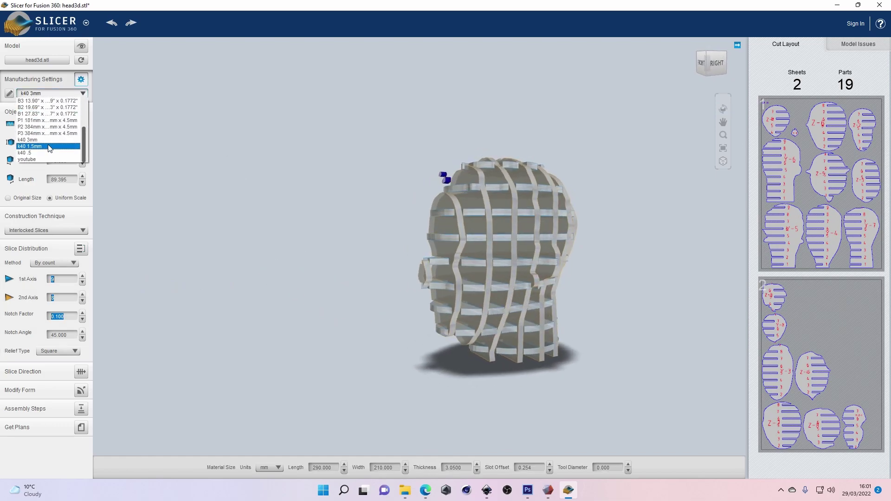
left_click(48, 146)
left_click(82, 276)
left_click(83, 276)
left_click(83, 295)
left_click(82, 294)
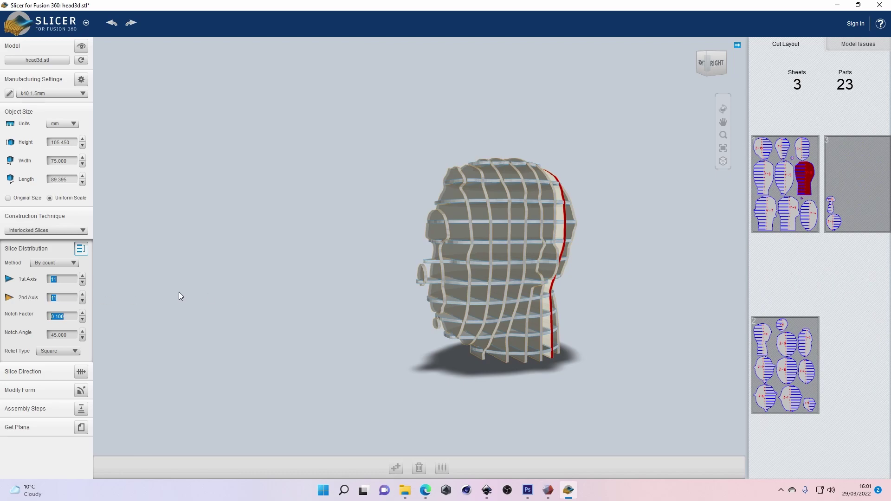
left_click(82, 294)
left_click_drag(291, 275, 208, 269)
Return to the k40 3mm material preset and set the slice counts to 8 along the 1st axis and 9 along the 2nd
left_click(70, 93)
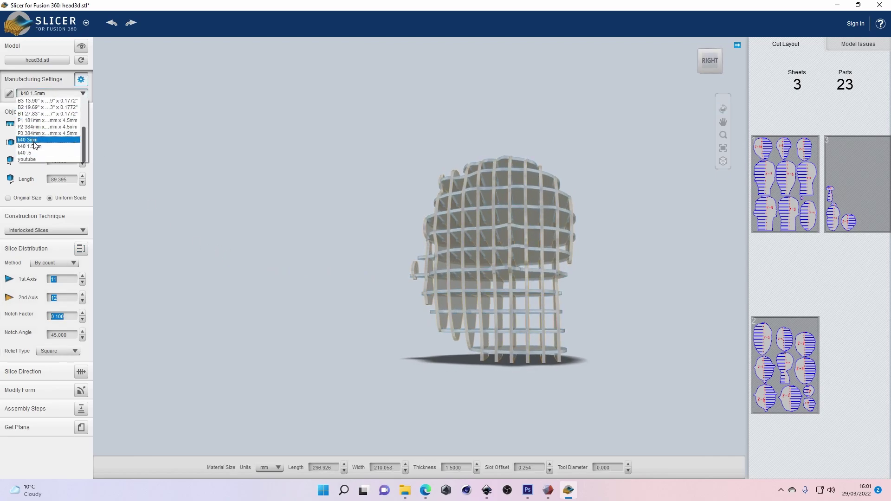
left_click(34, 141)
left_click(56, 278)
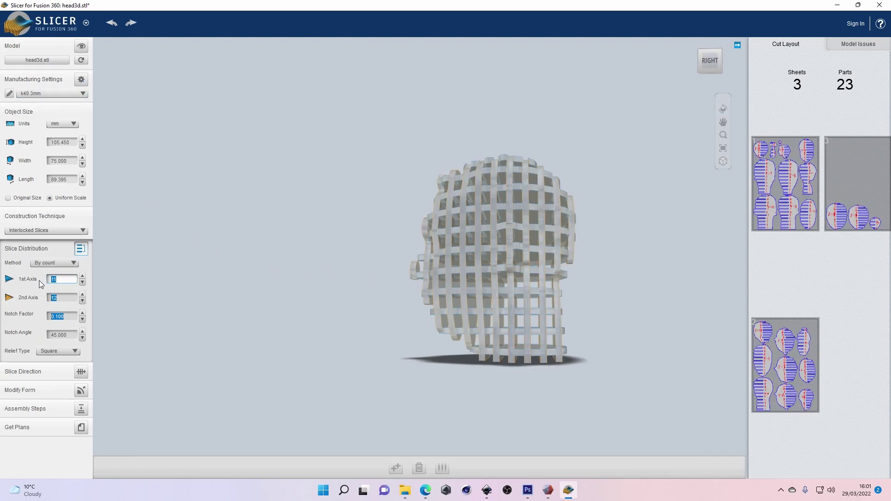
key("Tab")
type("8")
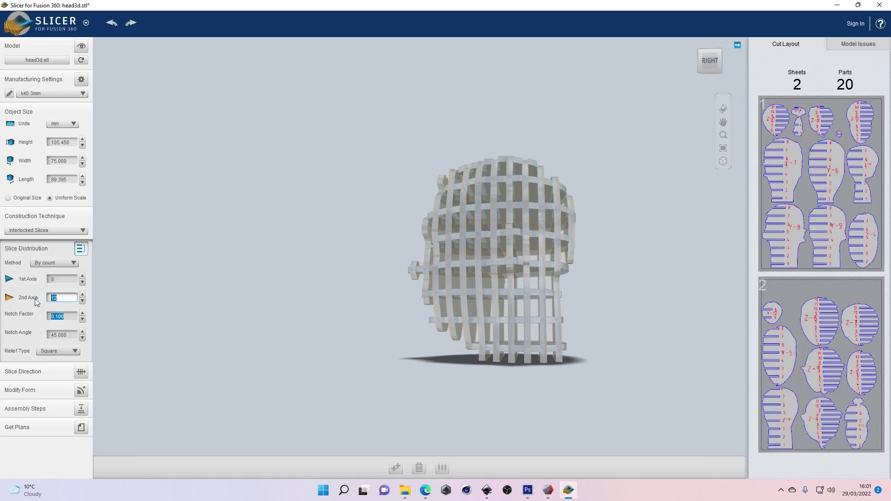
key("Return")
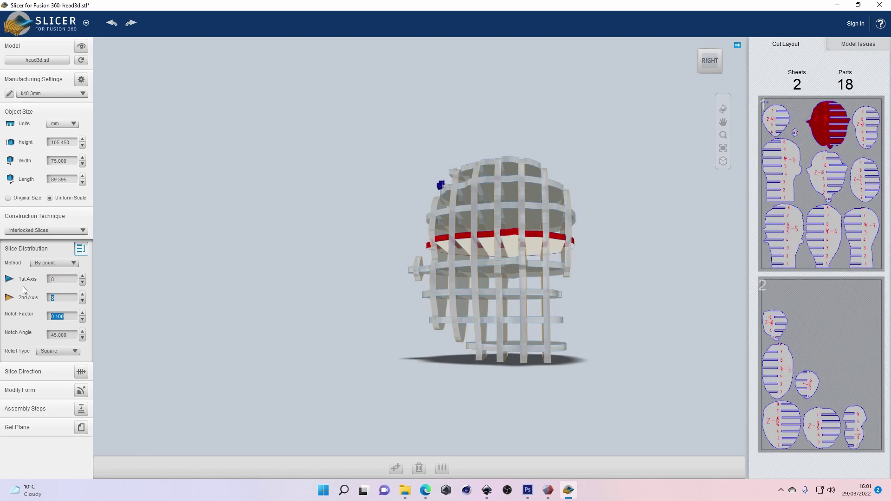
left_click(83, 301)
left_click_drag(195, 300, 233, 319)
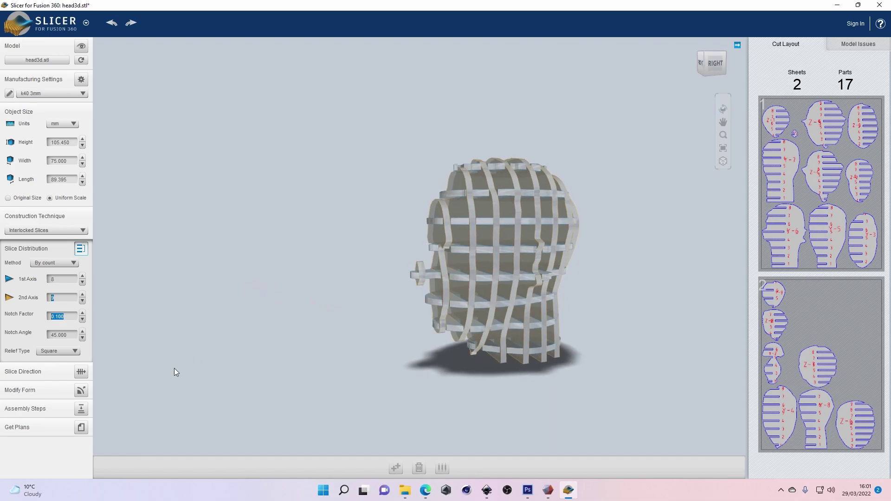
Open the assembly steps of the sliced head and show its parts in Plywood
left_click(80, 390)
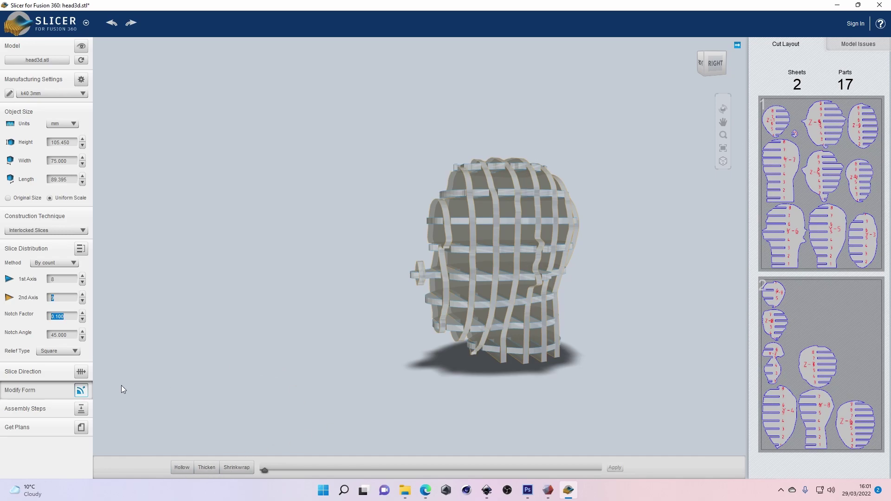
left_click(65, 412)
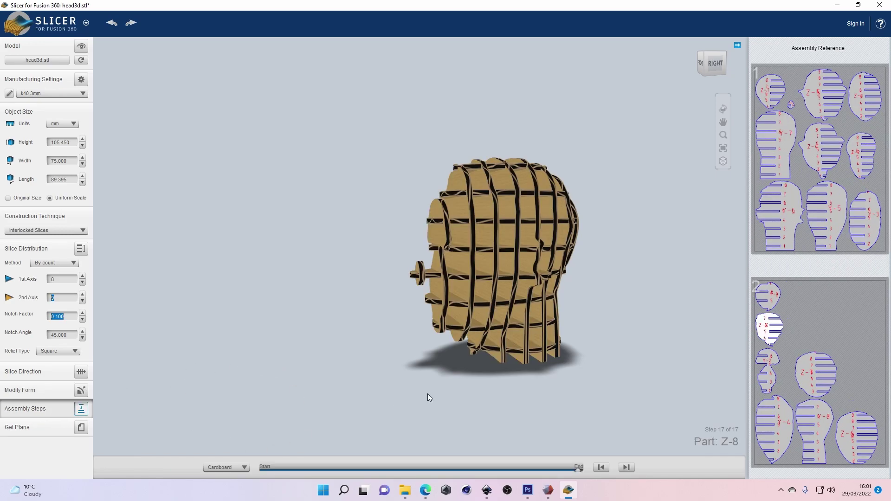
left_click(232, 467)
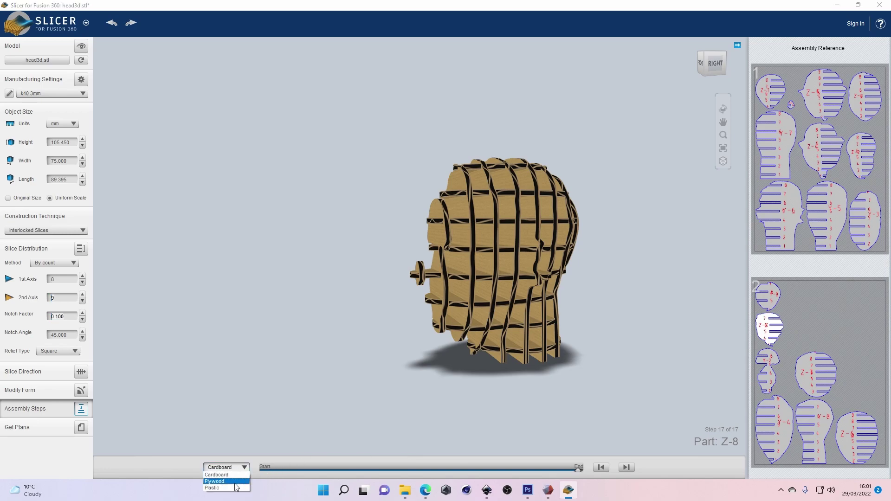
left_click(235, 482)
left_click_drag(344, 317, 366, 319)
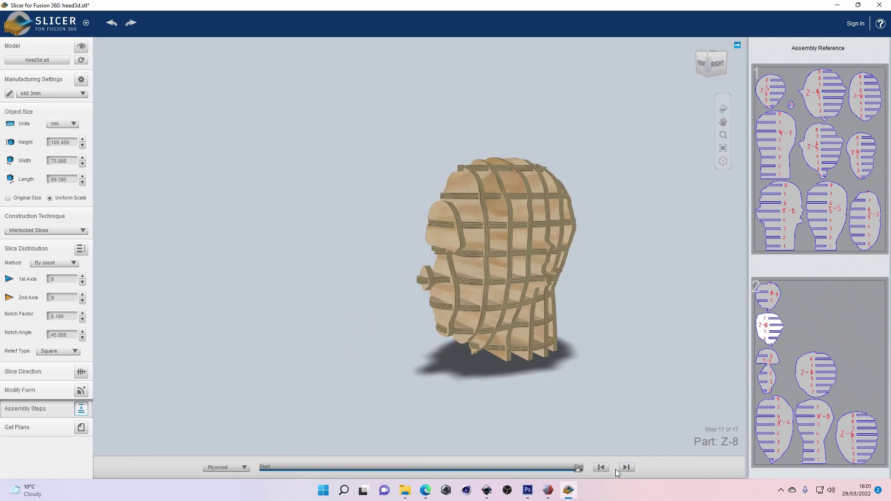
Rewind the assembly preview to the start and step through it part by part up to the complete head
left_click_drag(579, 469, 262, 469)
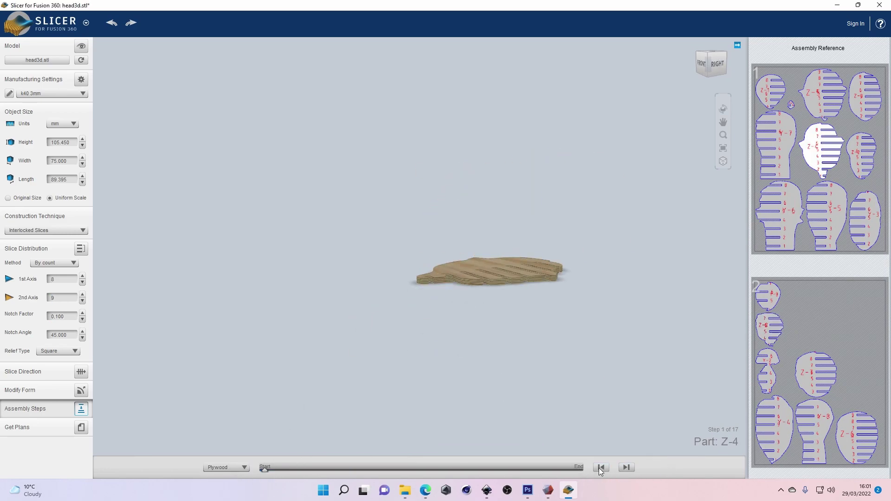
left_click(626, 467)
left_click(627, 467)
left_click(627, 467)
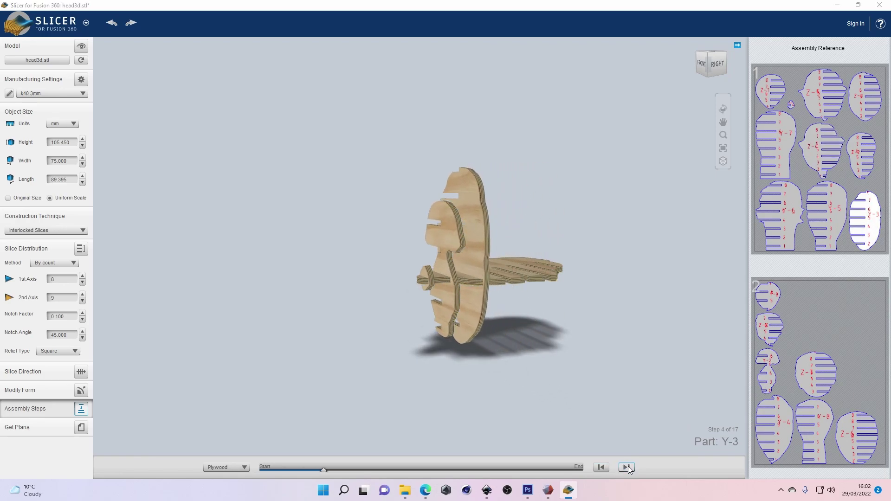
left_click(627, 467)
left_click(627, 467)
left_click(628, 466)
left_click(628, 467)
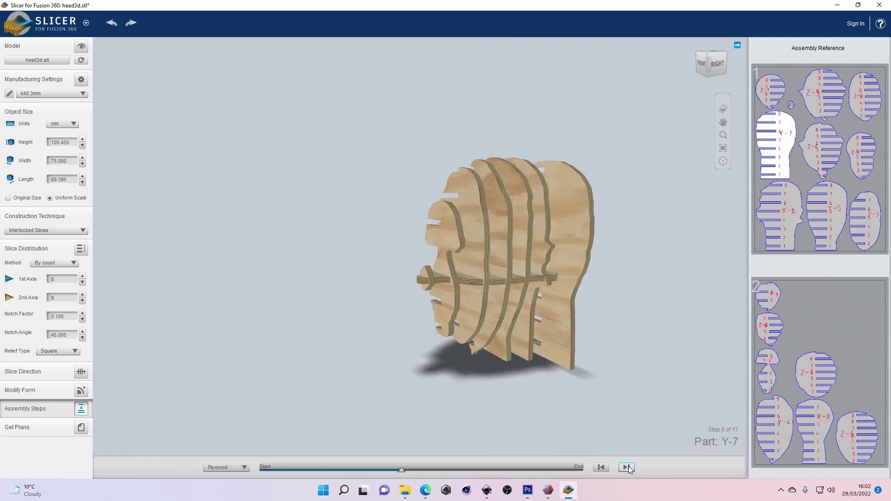
left_click(627, 467)
left_click(627, 467)
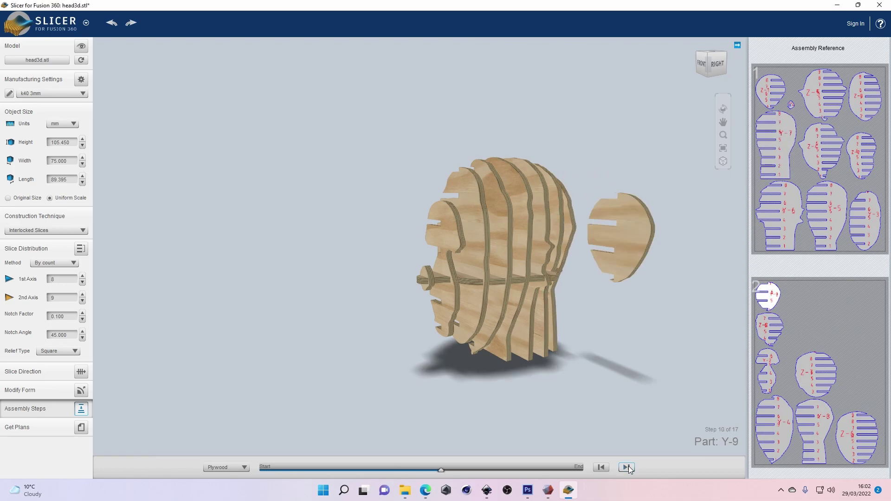
left_click(626, 466)
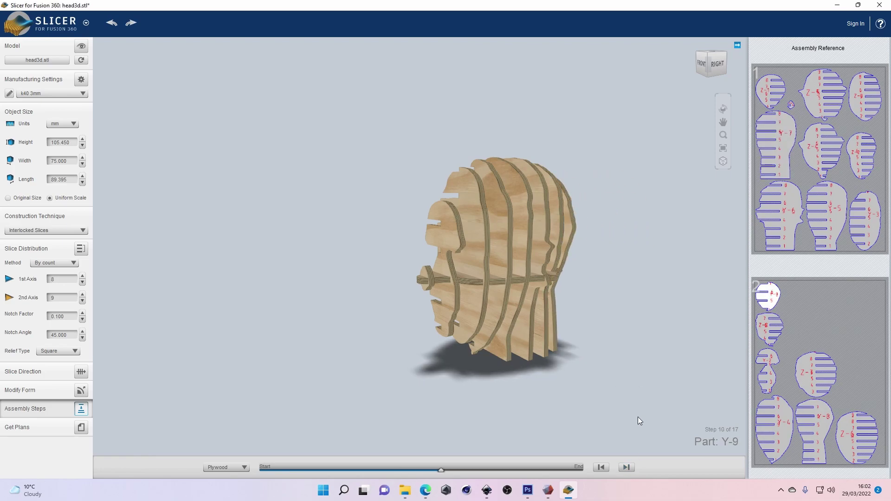
left_click(626, 466)
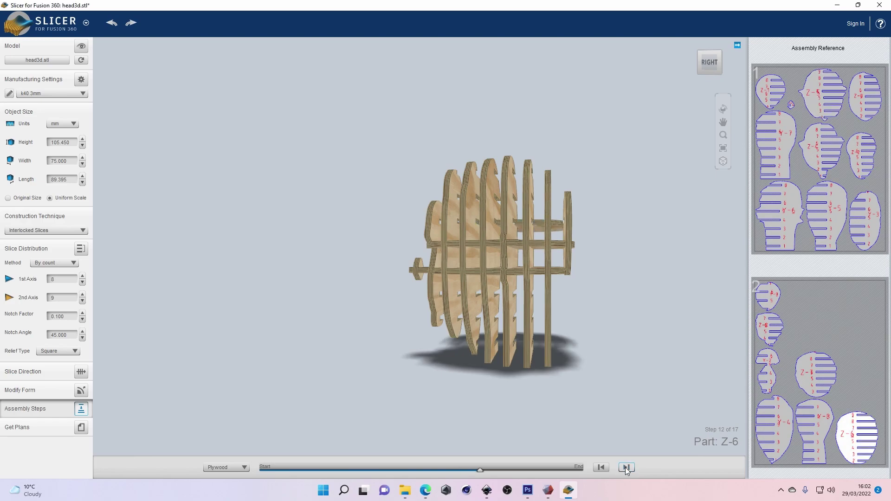
left_click(626, 467)
left_click(626, 467)
left_click(626, 467)
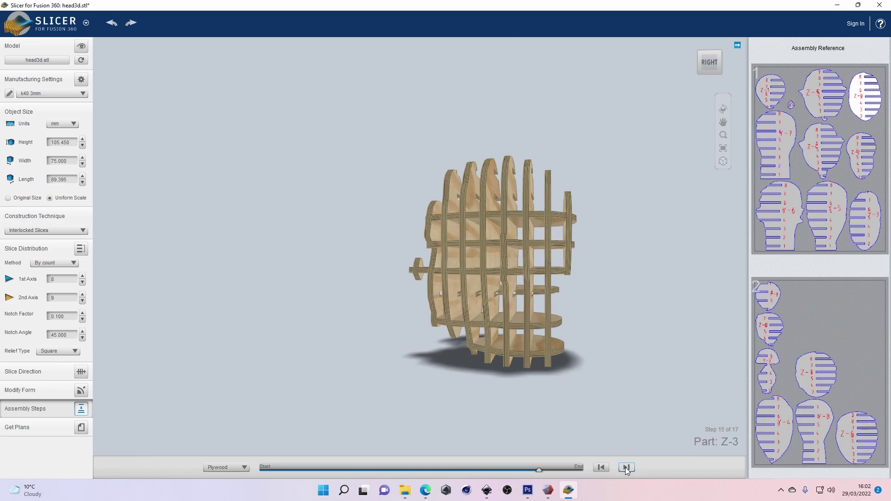
left_click(626, 466)
left_click(626, 467)
left_click_drag(446, 360, 472, 365)
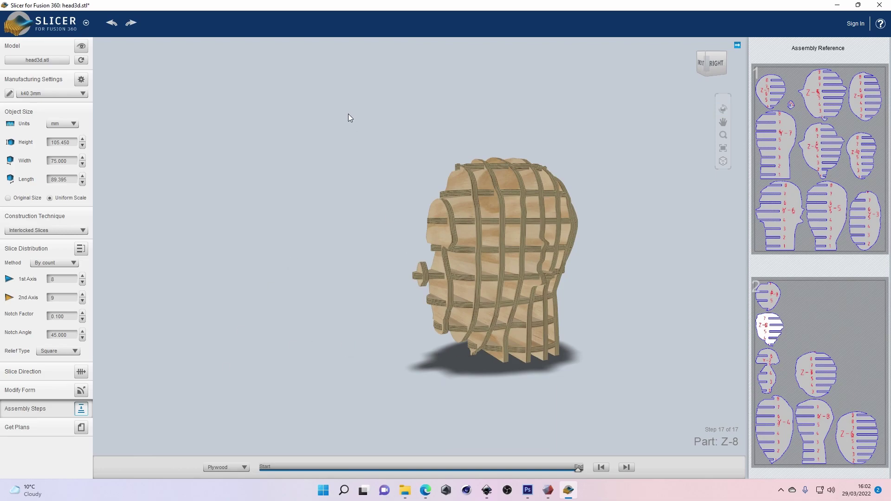
Check the slice direction view and cut layout once more, then show the cutting plans for export
left_click(81, 428)
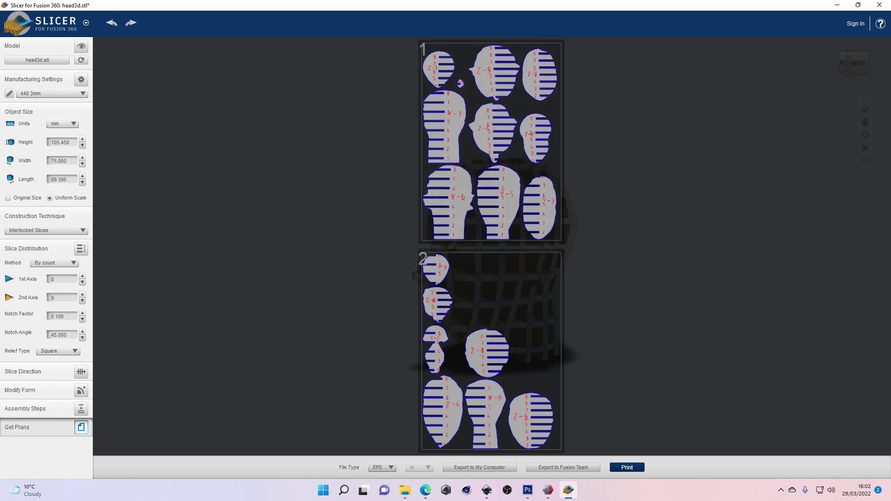
left_click(81, 372)
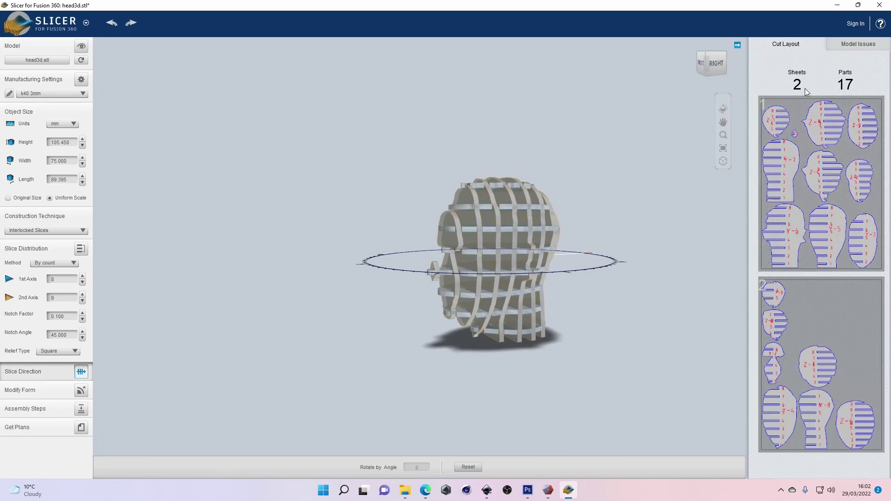
left_click(81, 427)
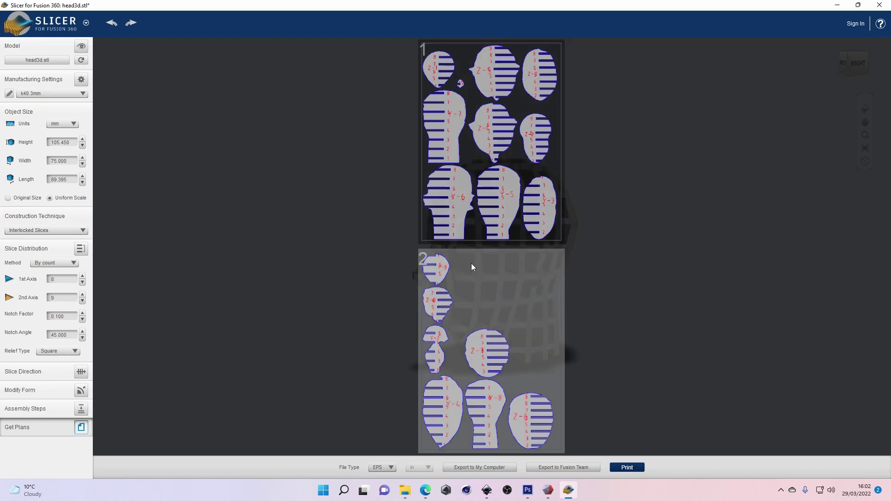
Export the cutting plans to the computer as a PDF named head on the Desktop, replacing the existing file
left_click(388, 466)
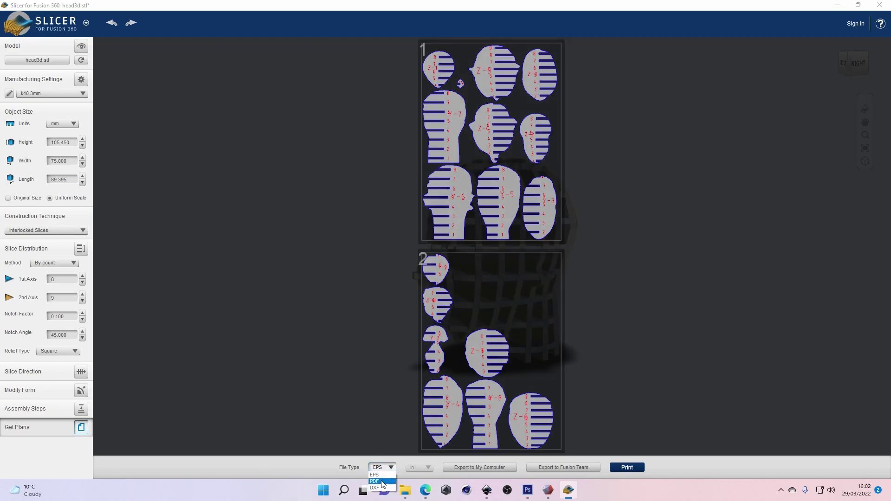
left_click(383, 482)
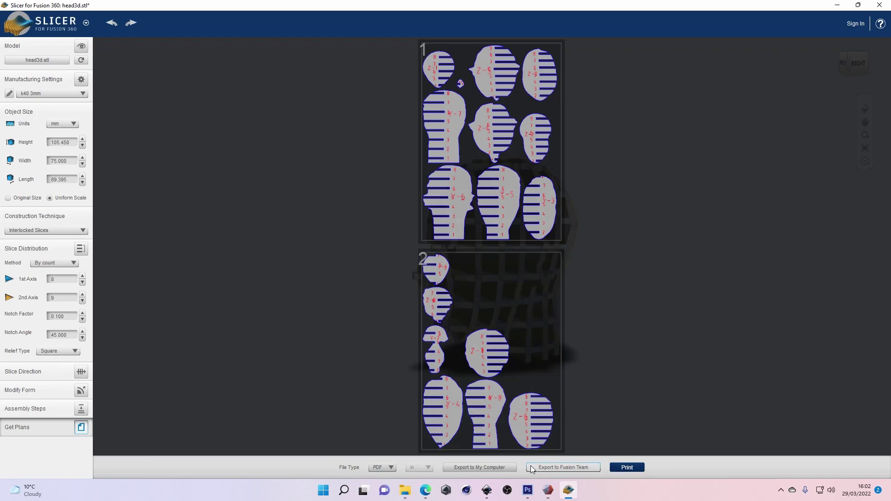
left_click(486, 469)
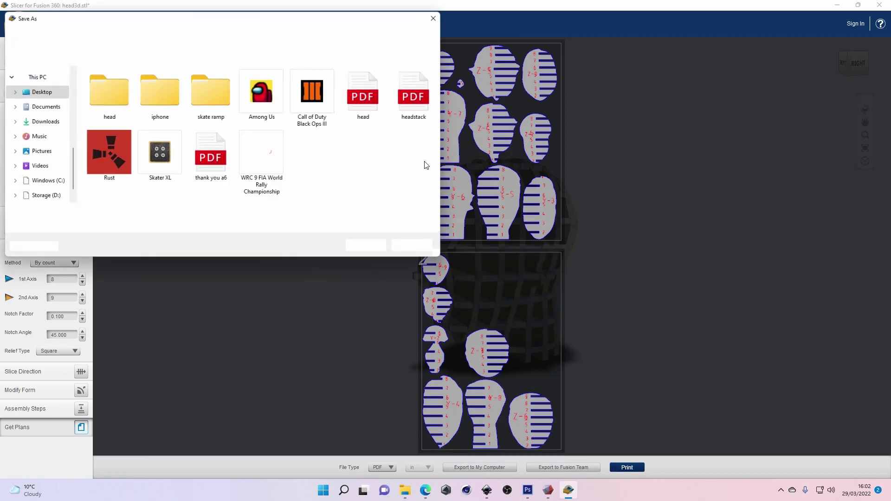
left_click(363, 95)
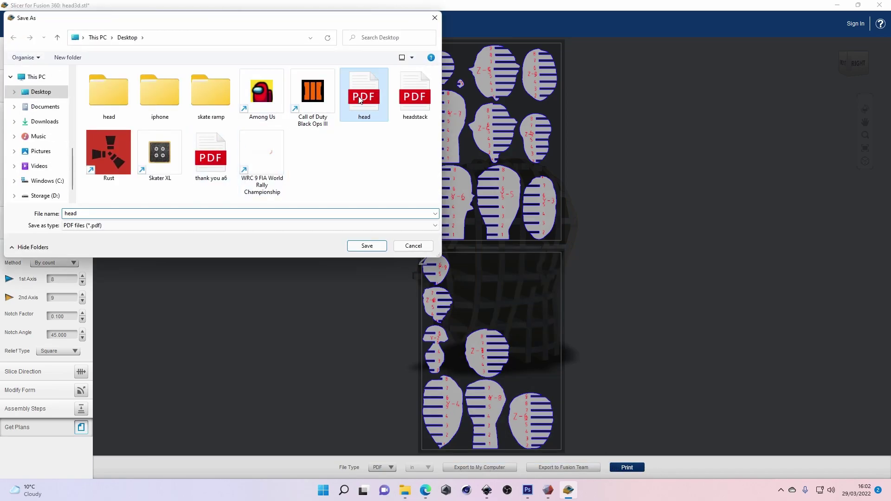
left_click(366, 248)
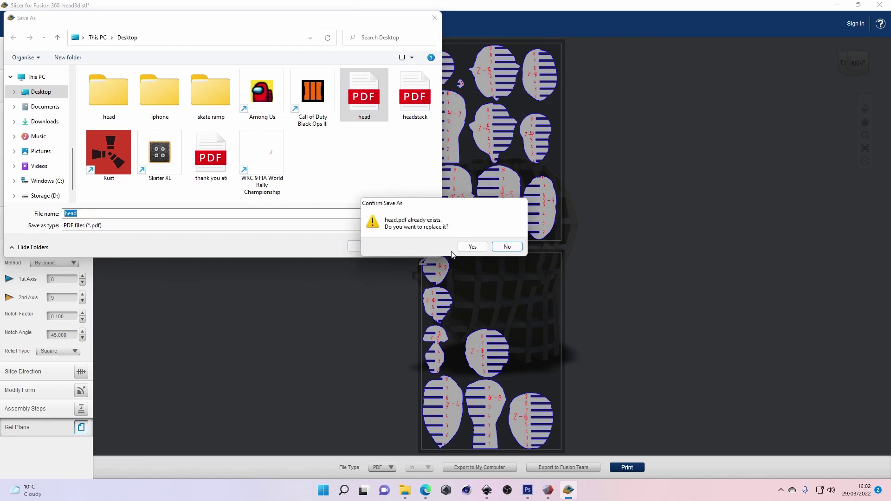
left_click(473, 248)
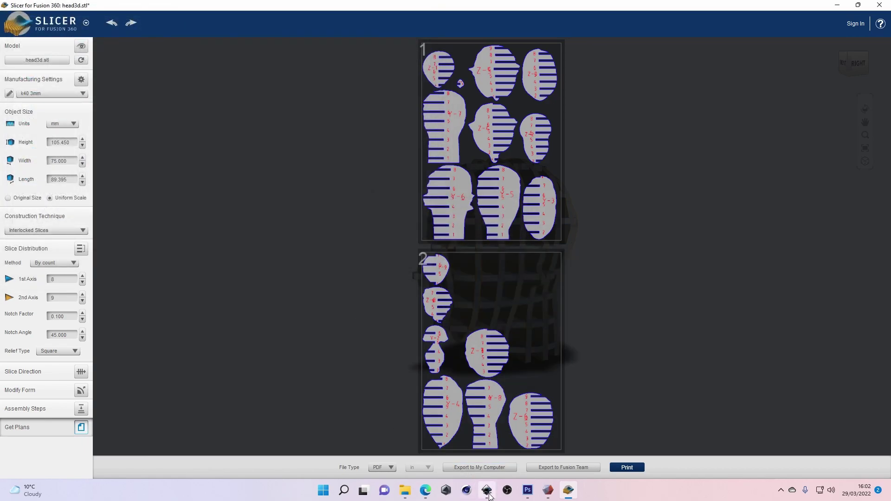
Switch to Inkscape and import page 1 of the head PDF from the Desktop using the internal import
left_click(487, 494)
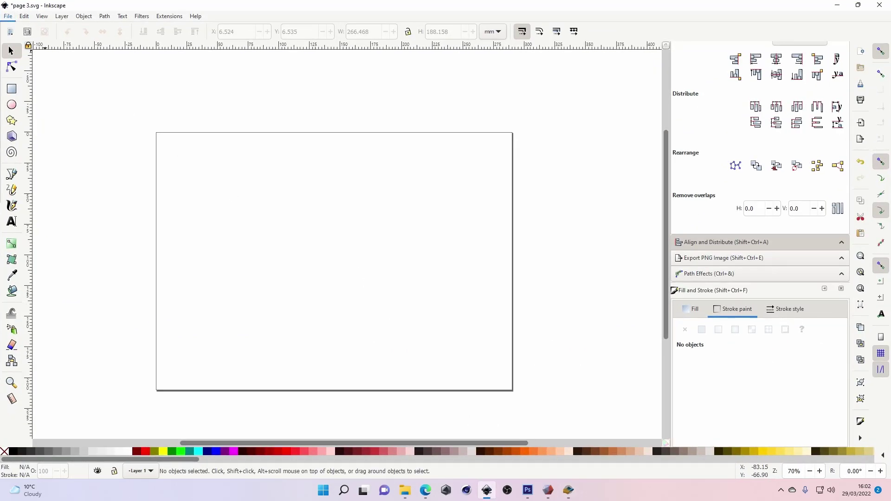
key("ctrl+i")
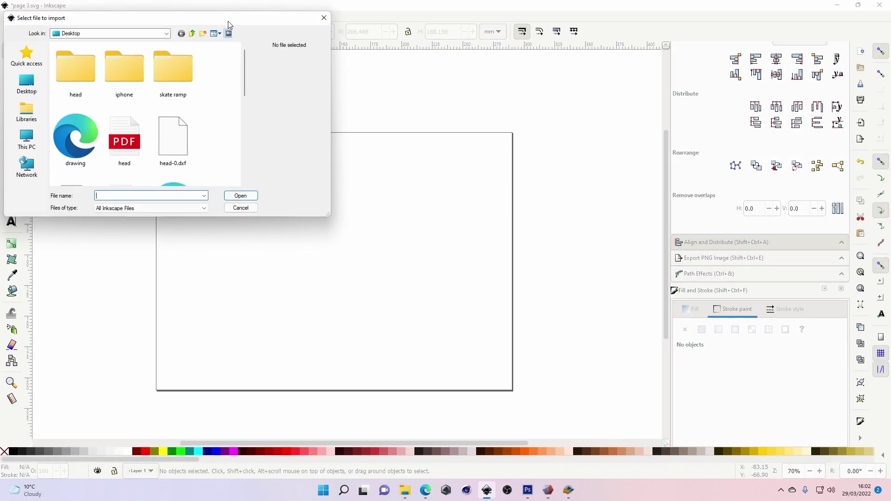
double_click(445, 169)
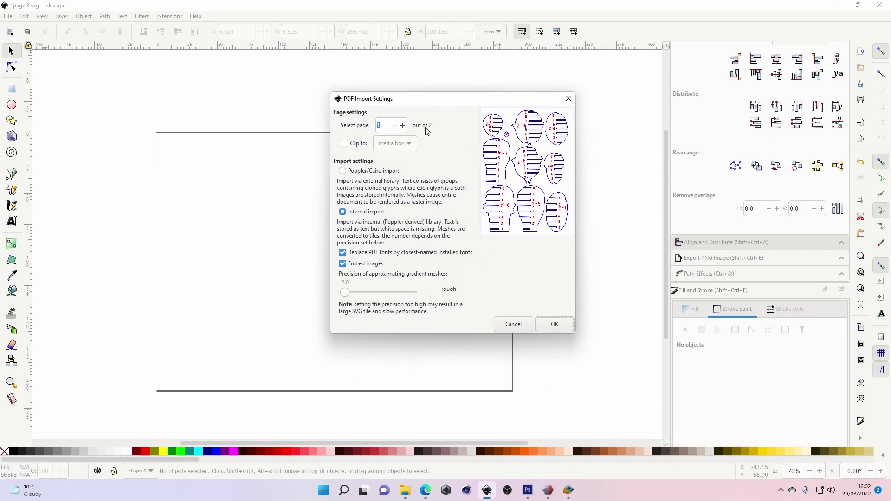
left_click(554, 324)
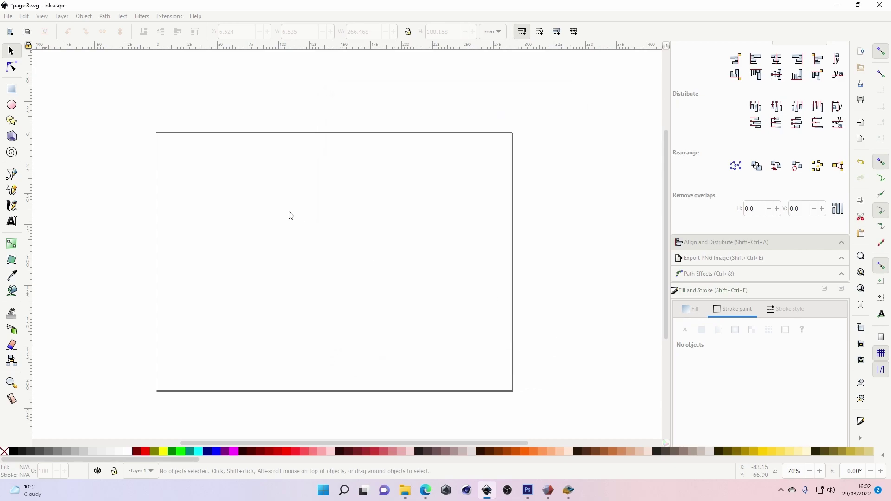
Center the imported group of slices on the page both horizontally and vertically
left_click(332, 226)
left_click_drag(325, 288, 610, 232)
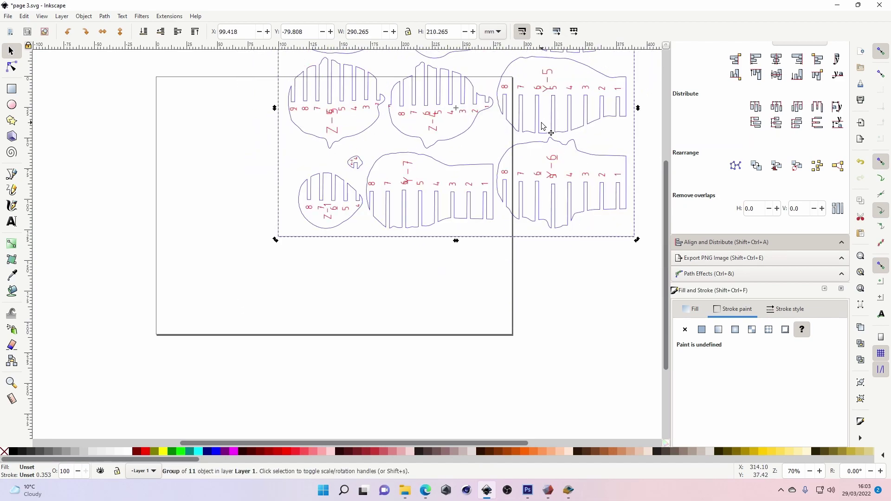
left_click(776, 59)
left_click(777, 74)
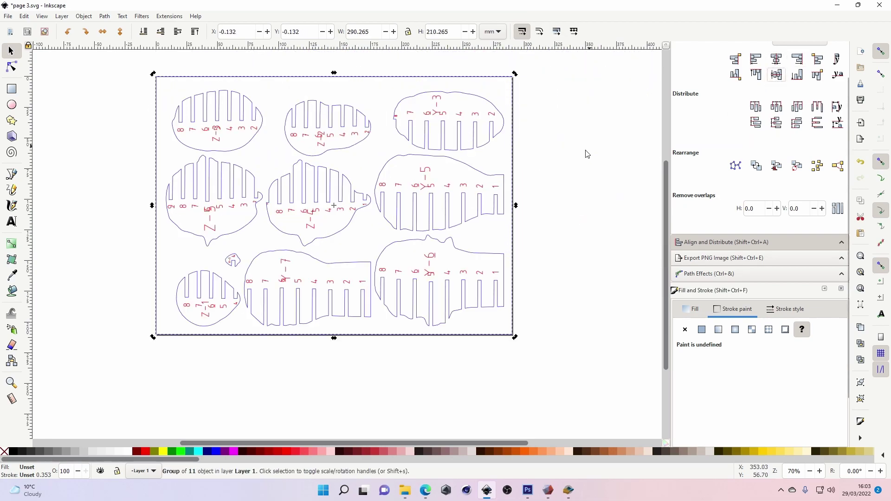
Ungroup the imported plan and delete the rectangular border around the slices
left_click(583, 151)
left_click_drag(125, 71, 572, 358)
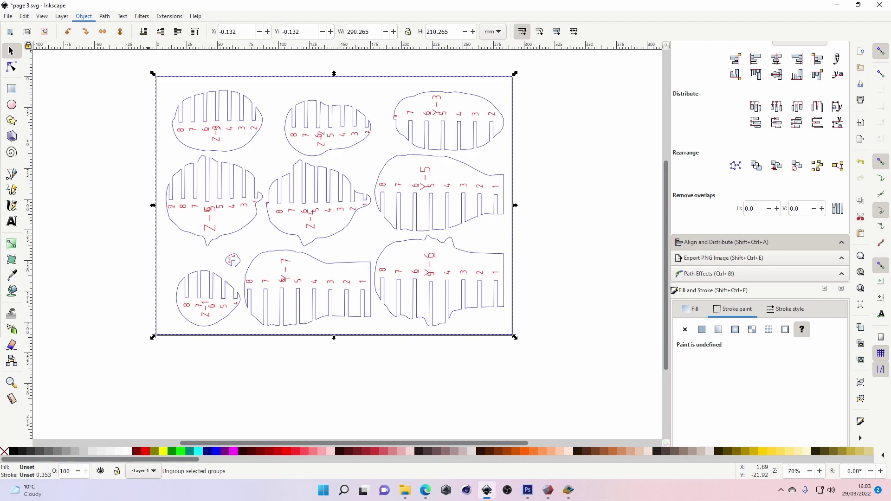
key("ctrl+shift+g")
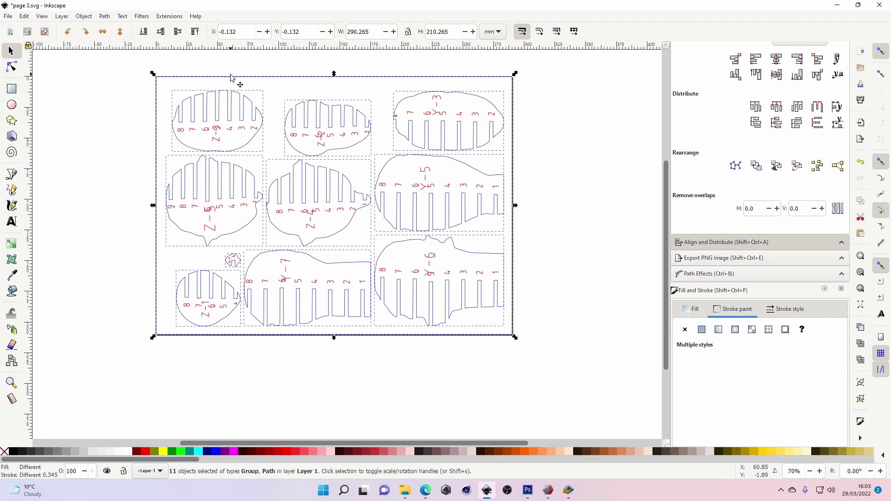
left_click(175, 70)
left_click(178, 76)
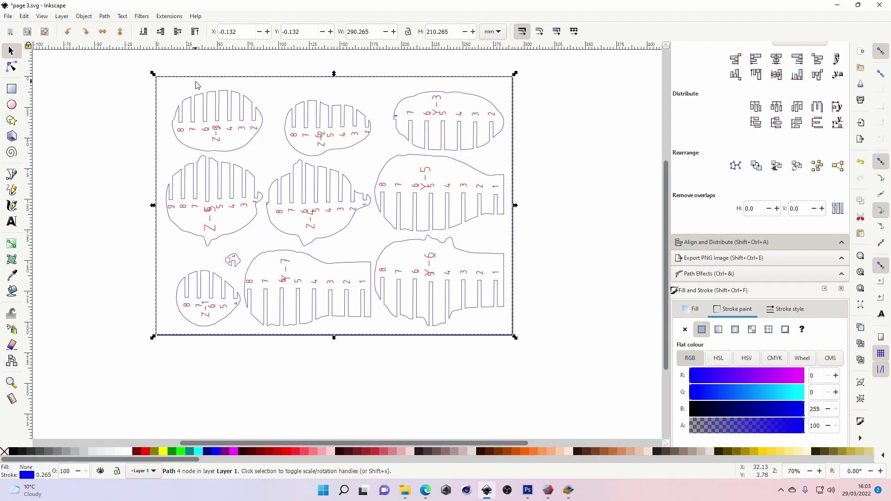
key("Delete")
Select all the slice groups and ungroup them into individual paths
left_click(227, 118)
key("ctrl+a")
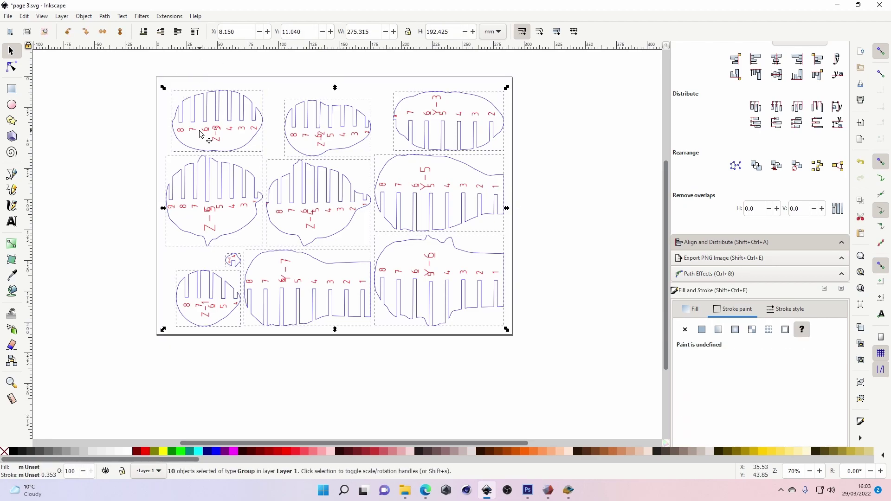
left_click(84, 16)
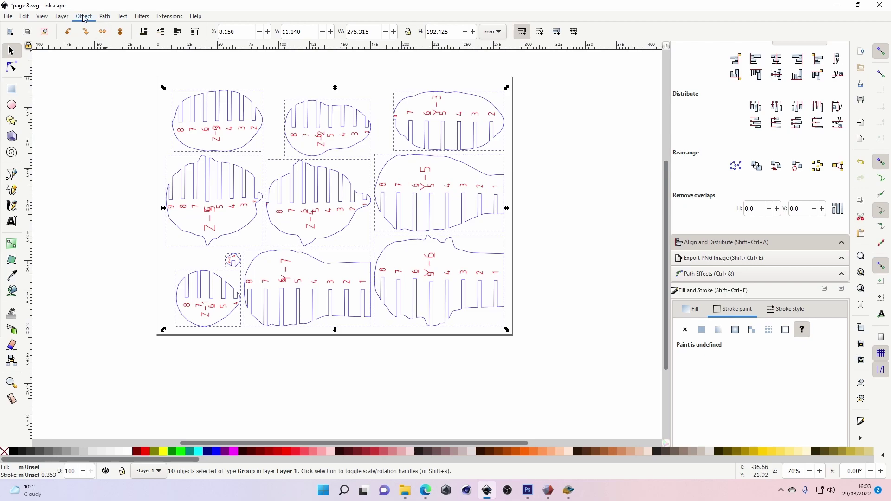
left_click(131, 107)
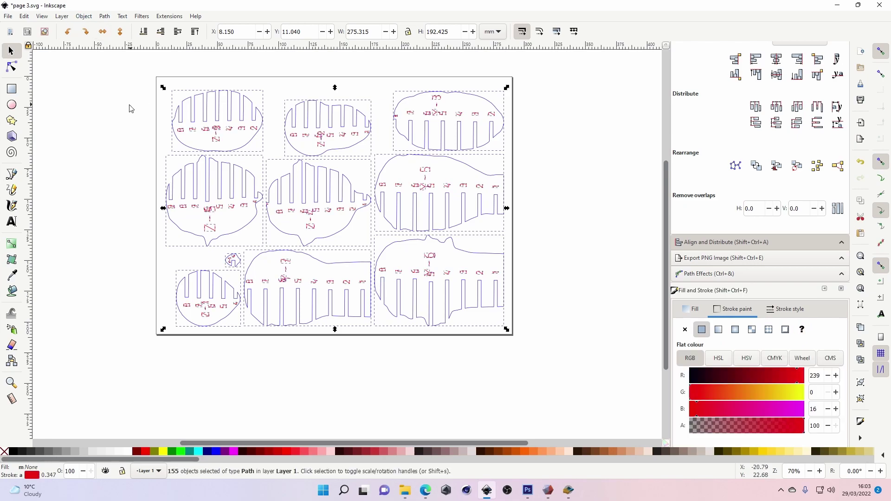
Give all slice outlines and labels one red stroke colour, RGBA ff0010ff
left_click(109, 120)
scroll(116, 135, "up", 1)
key("z")
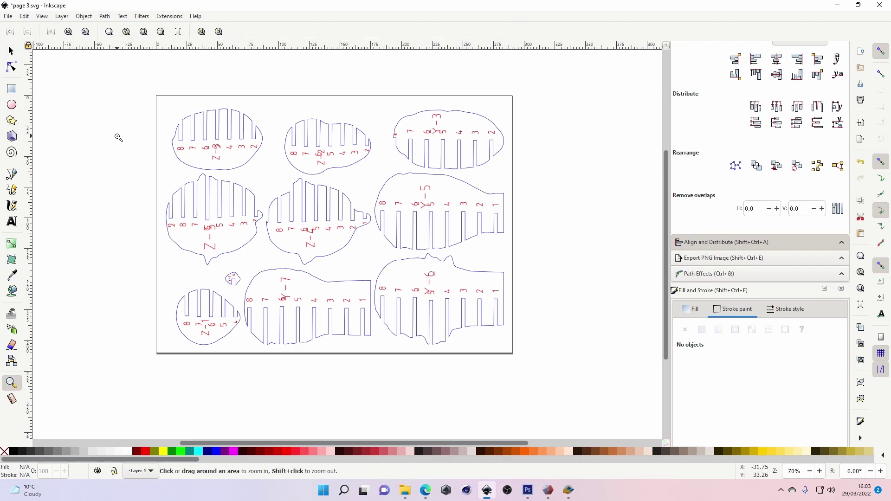
left_click(118, 137)
key("ctrl+a")
scroll(716, 313, "down", 1)
left_click(835, 353)
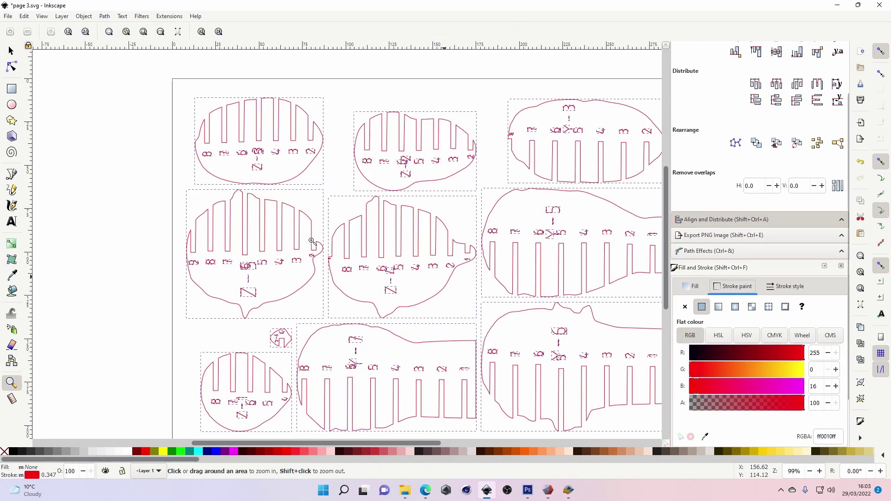
left_click(79, 167)
scroll(164, 190, "down", 3)
left_click(172, 188, "shift")
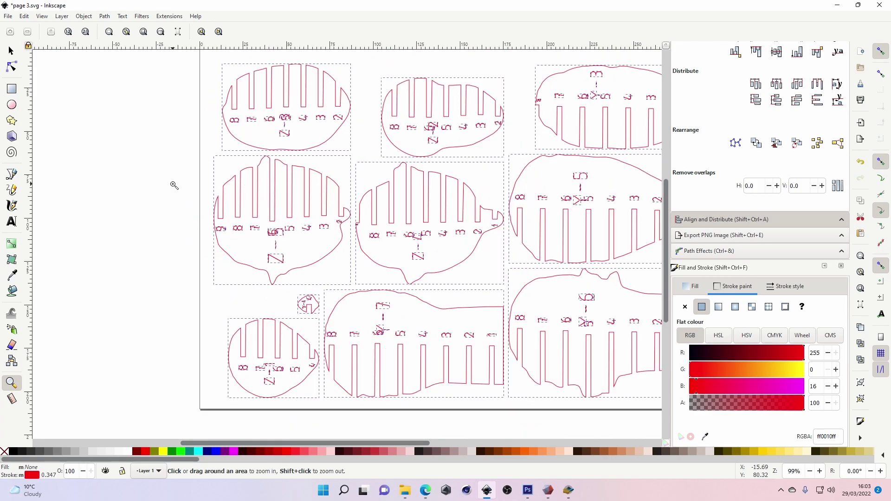
left_click(174, 185, "shift")
Delete the labels and numbers from the three slices in the top row of the page
left_click(11, 50)
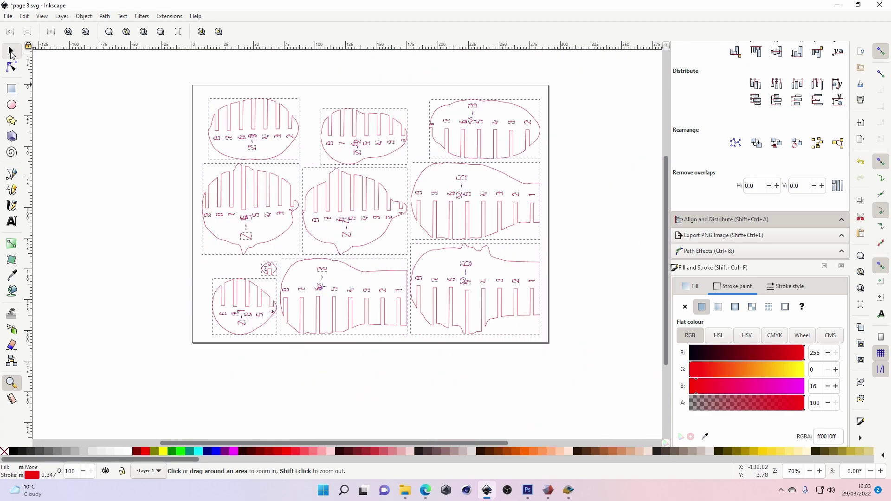
left_click(149, 194)
left_click_drag(177, 125, 415, 160)
key("Delete")
left_click_drag(427, 109, 535, 136)
key("Delete")
left_click(472, 106)
key("Delete")
Delete the labels and numbers from the three middle-row slices and from slice Y-6
left_click_drag(180, 193, 415, 255)
key("Delete")
left_click_drag(395, 174, 542, 213)
key("Delete")
left_click_drag(394, 250, 538, 293)
key("Delete")
Delete the labels and numbers from the smallest part, slice Z-1 and slice Y-7
left_click_drag(252, 256, 276, 278)
left_click_drag(189, 294, 279, 330)
key("Delete")
left_click_drag(283, 262, 400, 307)
key("Delete")
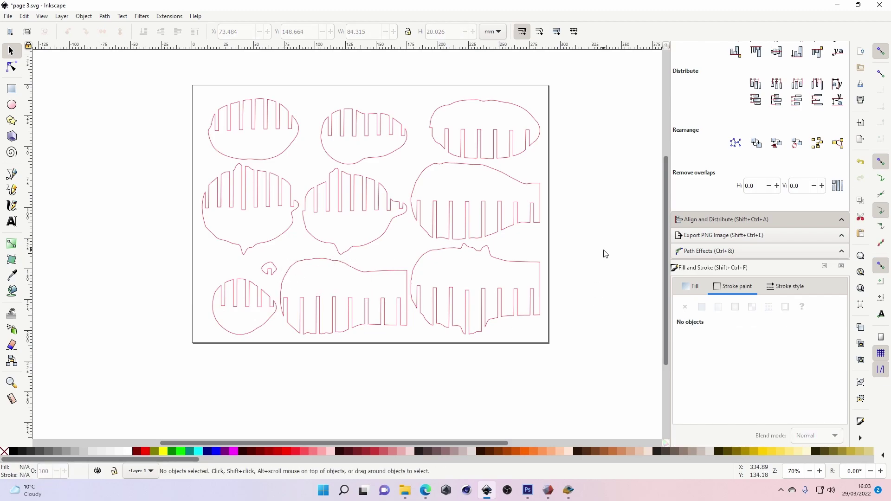
Undo the deletion of slice Y-7's labels and set their stroke to near-black, RGBA 000010ff
key("ctrl+z")
mouse_move(279, 262)
left_mouse_down()
mouse_move(380, 290)
mouse_move(402, 306)
left_mouse_up()
left_click(693, 287)
left_click(735, 286)
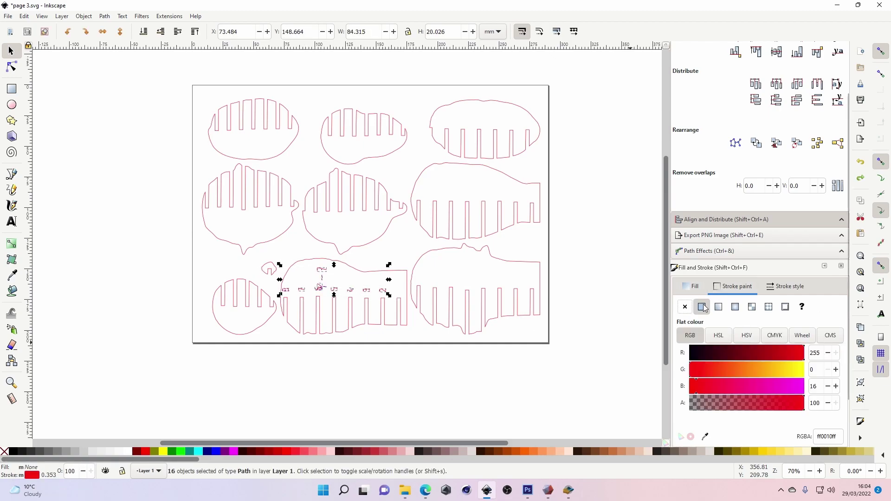
left_click(712, 357)
left_click(443, 403)
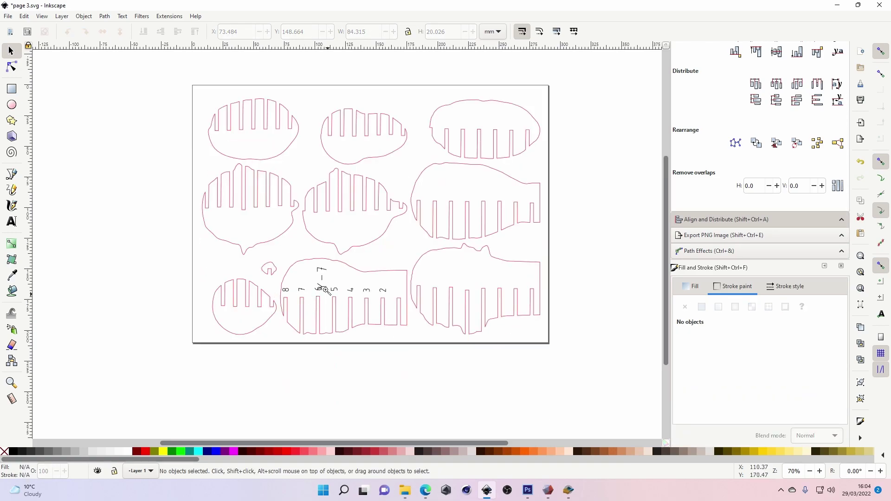
Inspect the overlapping Y-7 label up close, try moving its dash sideways, and undo the move
key("z")
left_click(328, 292)
left_click(10, 51)
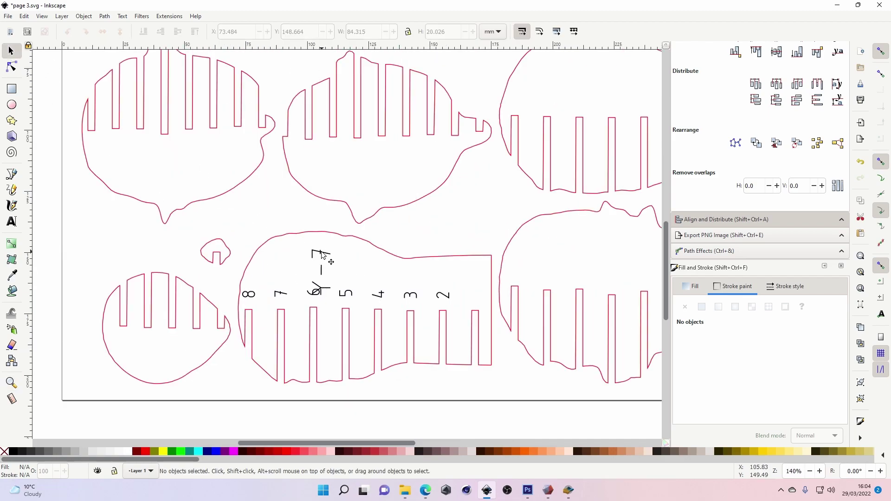
left_click(324, 254)
left_click(330, 290)
left_click_drag(322, 272, 328, 273)
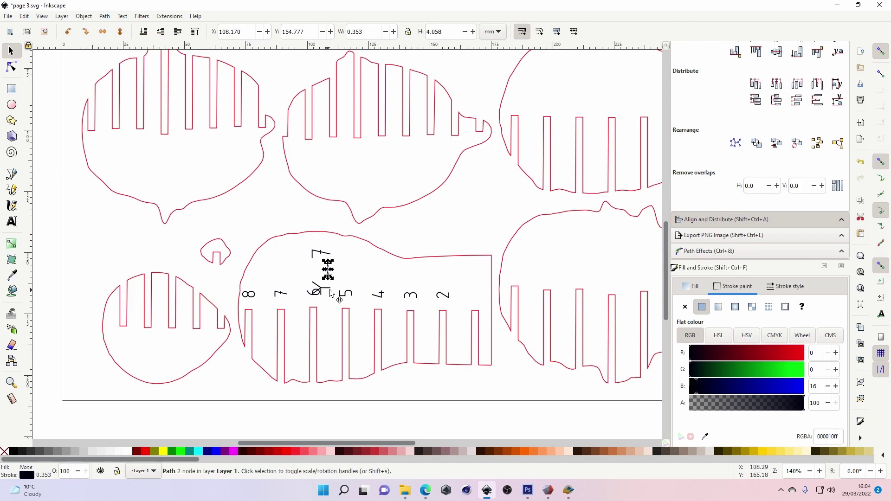
key("ctrl+z")
left_click(328, 291)
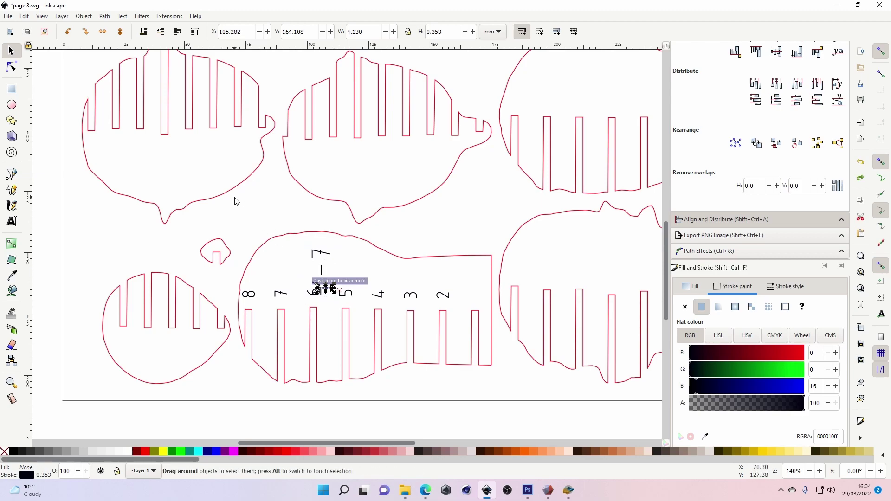
key("Escape")
key("z")
left_click(237, 203, "shift")
left_click(241, 204, "shift")
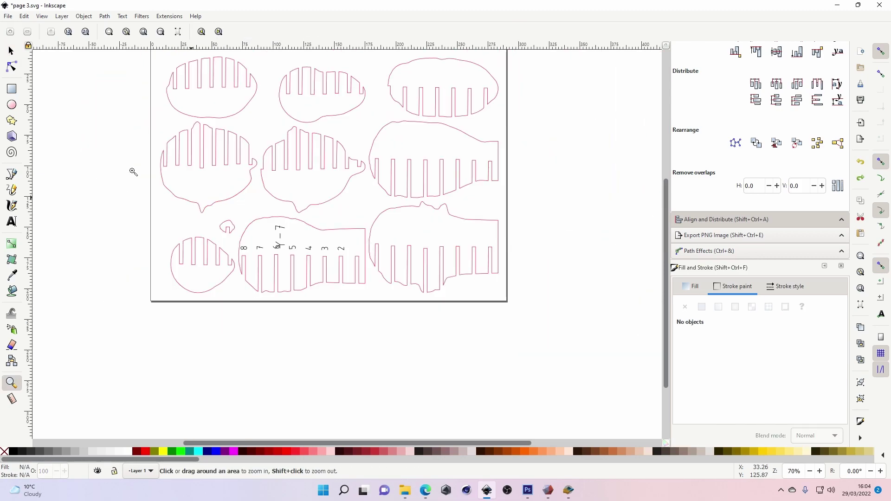
Delete the black label and numbers from slice Y-7
left_click(10, 50)
left_click_drag(233, 213, 360, 263)
key("Delete")
scroll(401, 194, "up", 3)
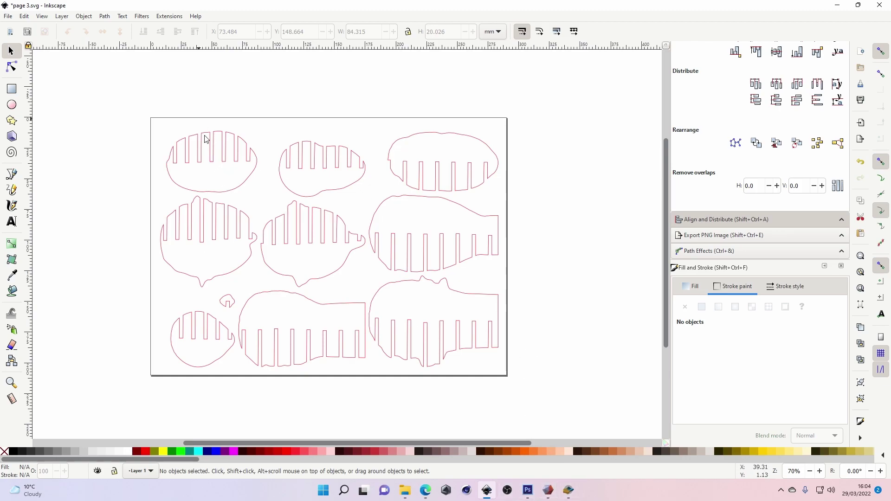
Undo the recent label deletions and delete all slices from the page
key("ctrl+z")
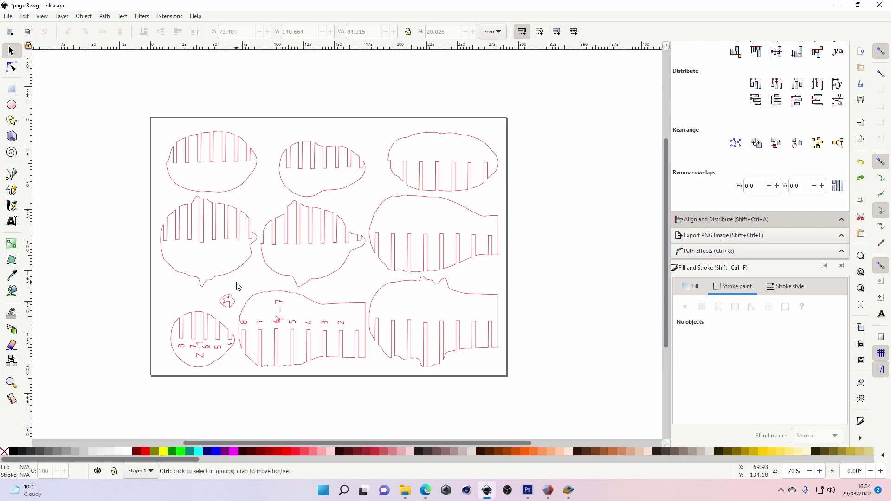
left_click_drag(106, 110, 549, 378)
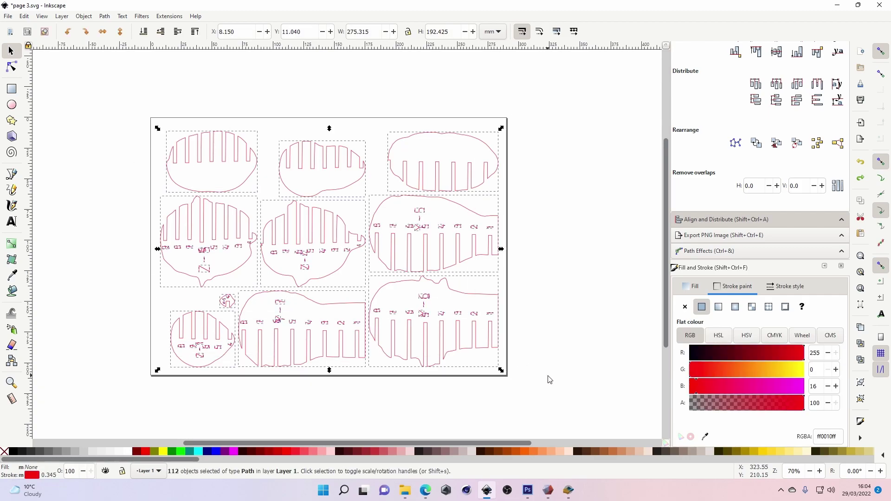
key("Delete")
Import page 2 of the head PDF into the emptied document using internal import
left_click(8, 15)
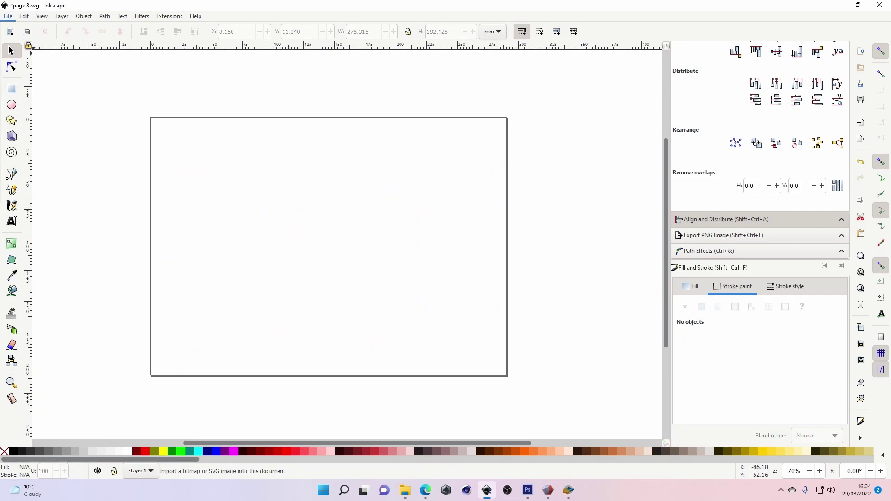
left_click(36, 138)
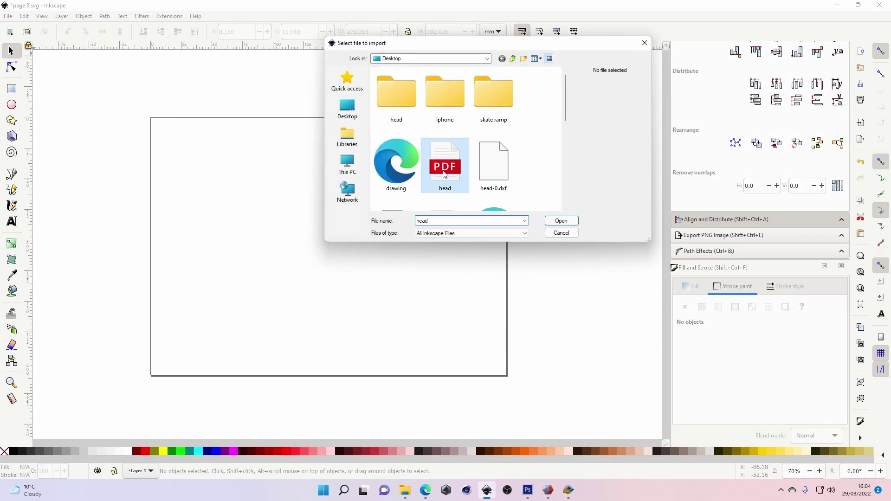
left_click(440, 150)
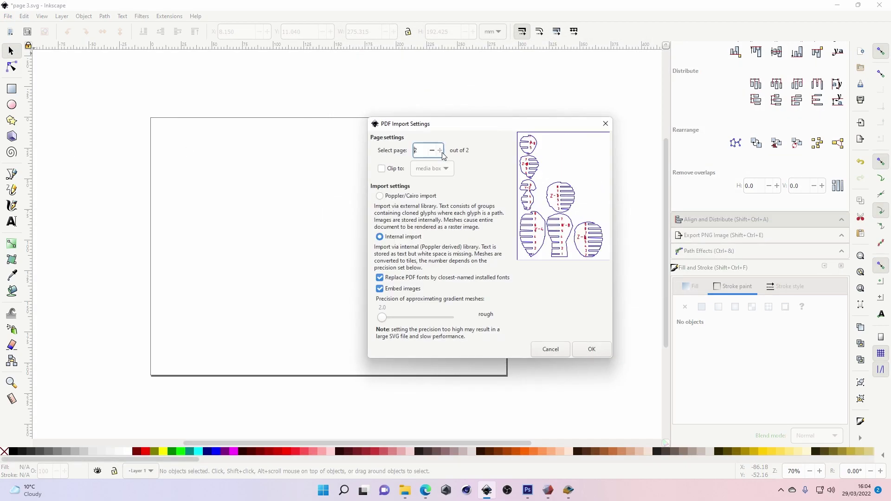
left_click(586, 348)
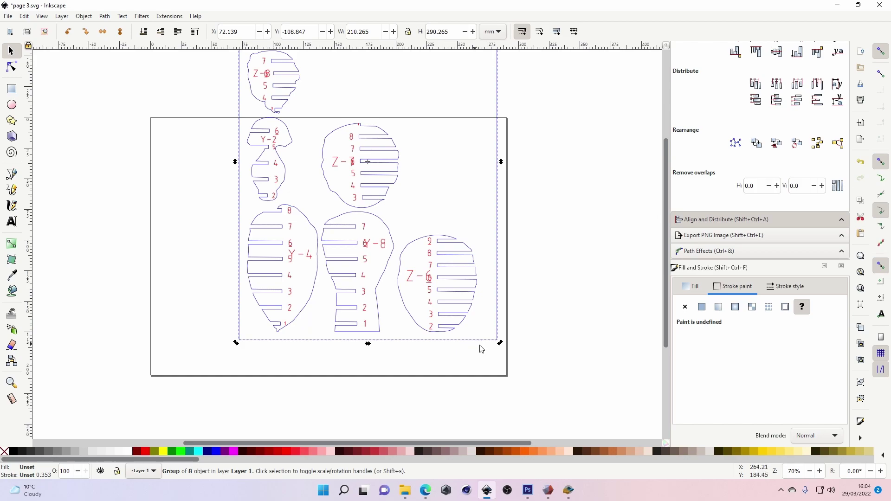
Rotate the imported slice group 90 degrees counterclockwise and centre it on the page vertically and horizontally
left_click_drag(500, 342, 597, 330)
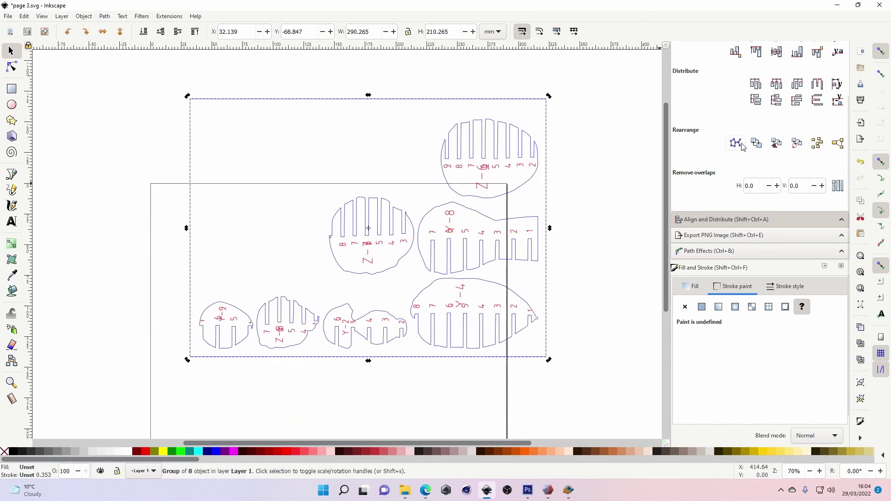
left_click(776, 52)
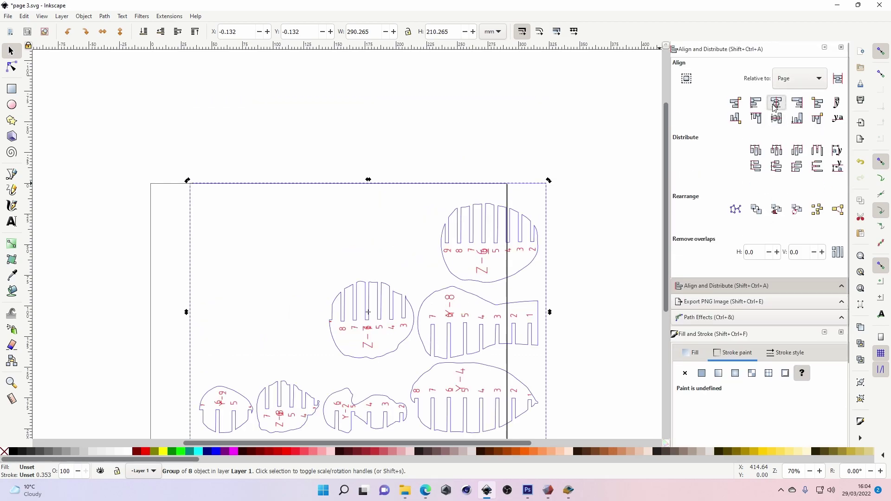
left_click(776, 102)
left_click(549, 221)
left_click(285, 188)
Ungroup the imported slices and delete the rectangular frame around the page
left_click(84, 16)
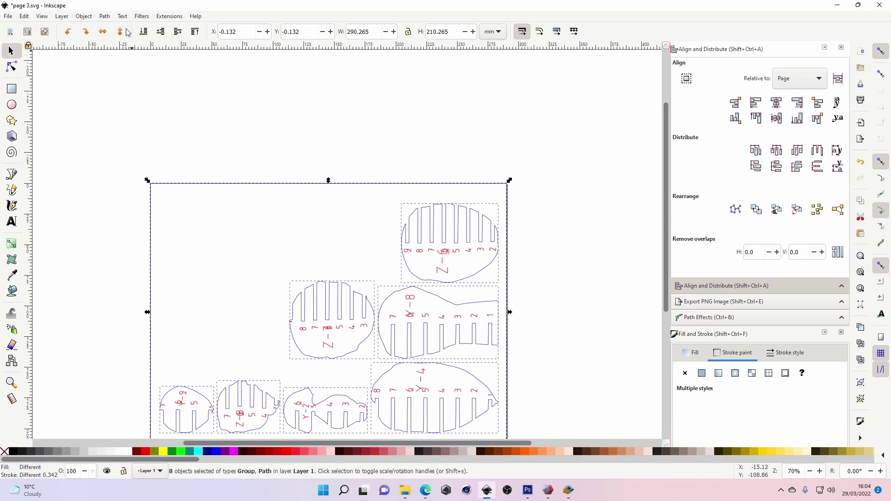
key("ctrl+shift+g")
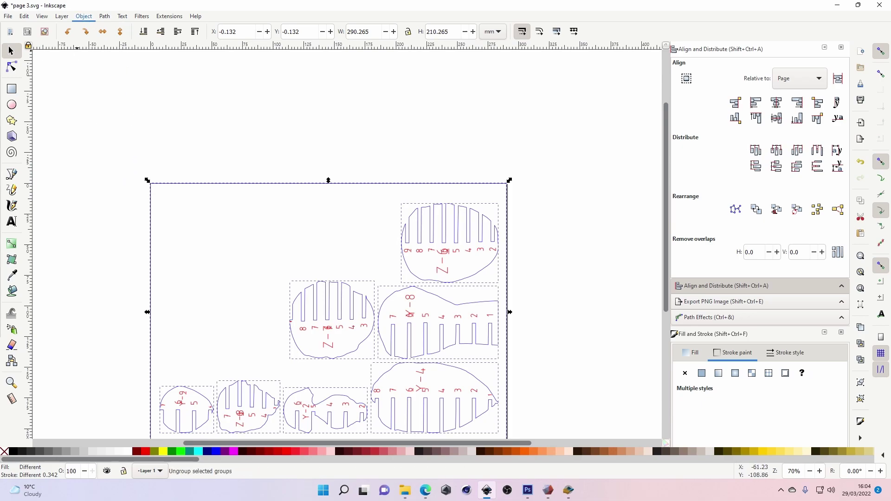
left_click(132, 185)
scroll(185, 150, "down", 2)
left_click(187, 147)
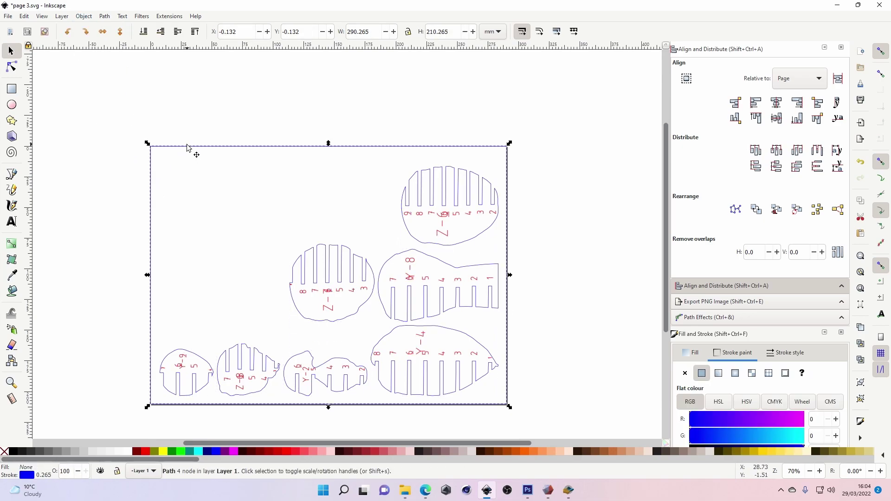
key("exclam")
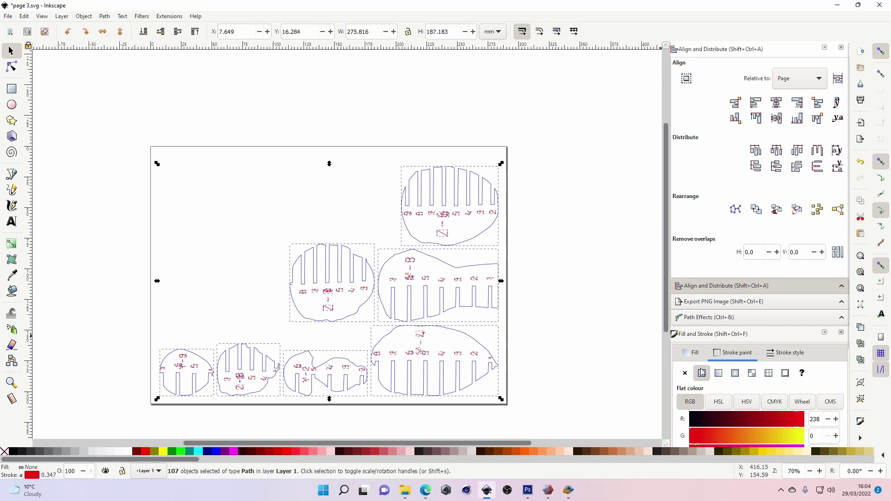
Set the stroke of all slices and labels to red, RGBA fc0011ff
scroll(714, 366, "down", 5)
scroll(821, 314, "up", 14)
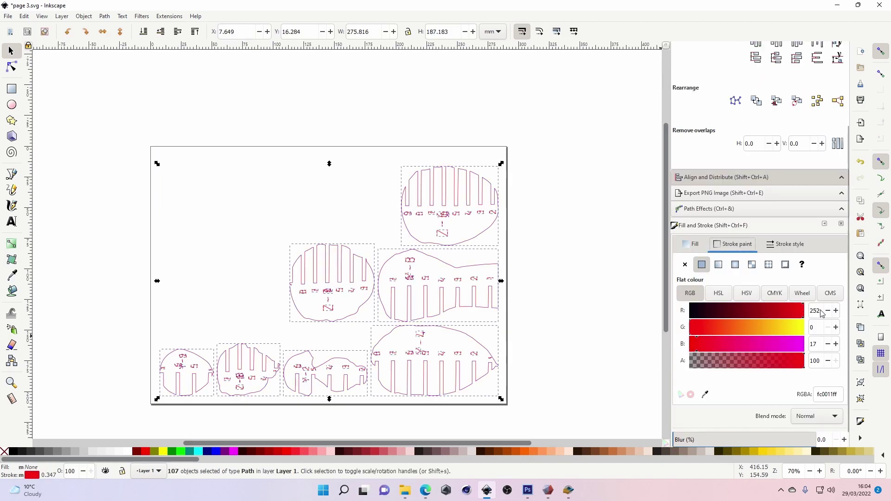
left_click(532, 251)
Delete the labels and numbers from the upper three slices on the page
left_click_drag(378, 200, 519, 246)
left_click(267, 265)
left_click_drag(264, 266, 525, 314)
key("Delete")
left_click_drag(396, 245, 417, 277)
key("Delete")
Delete the labels and numbers from the four slices in the page's bottom row
left_click_drag(361, 323, 503, 370)
key("Delete")
left_click_drag(273, 343, 365, 386)
left_click_drag(219, 337, 279, 405)
key("Delete")
left_click_drag(155, 331, 222, 385)
key("Delete")
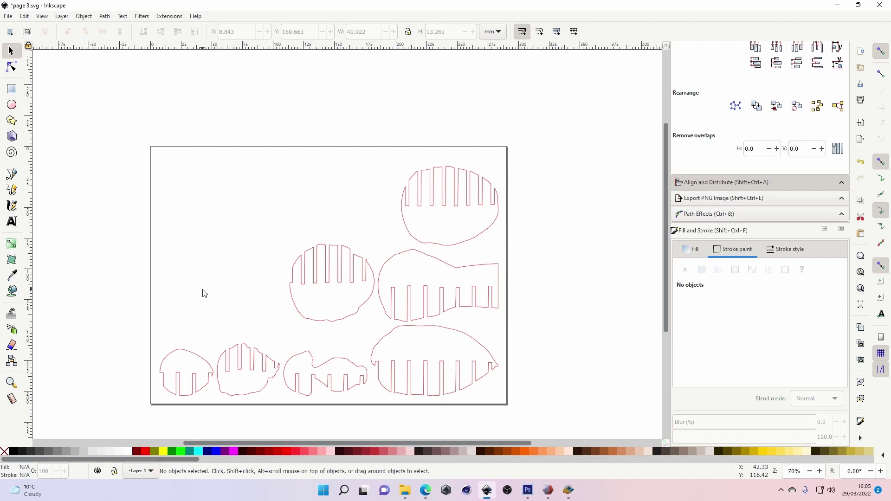
scroll(209, 323, "up", 1)
scroll(279, 325, "down", 2)
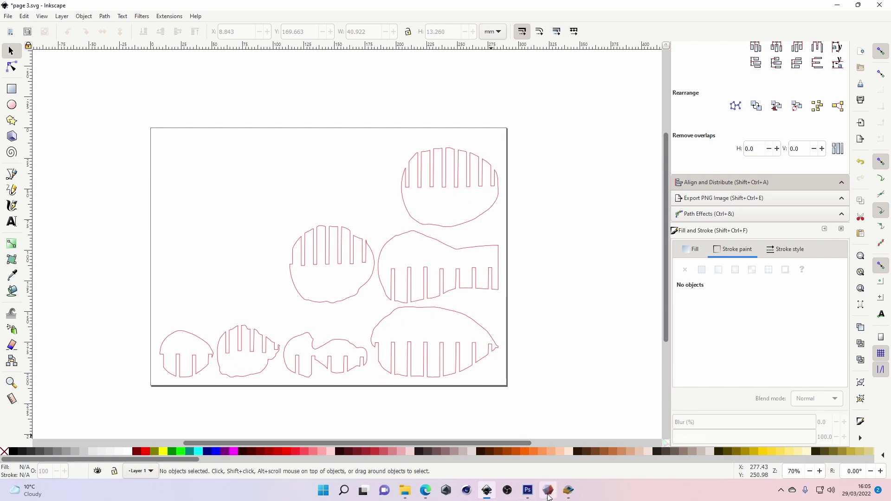
Switch to Slicer for Fusion 360, review the assembly steps of the interlocked head, and view the original solid model
left_click(568, 490)
left_click(80, 408)
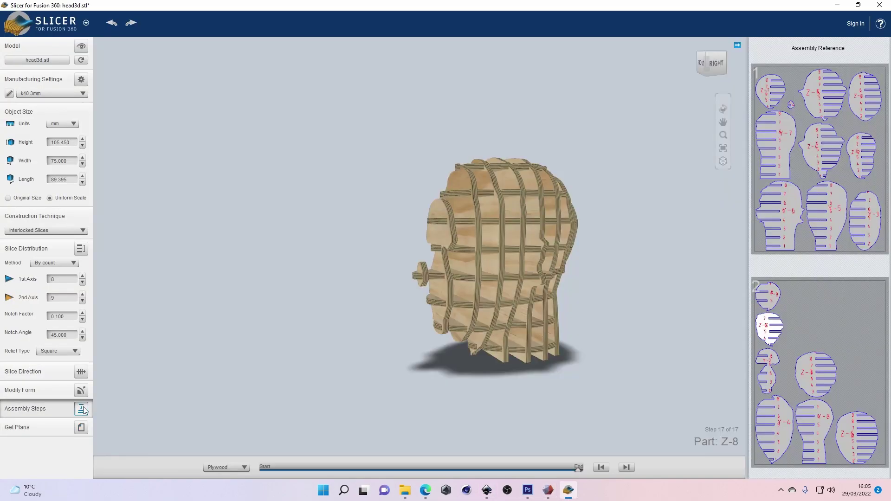
left_click(600, 467)
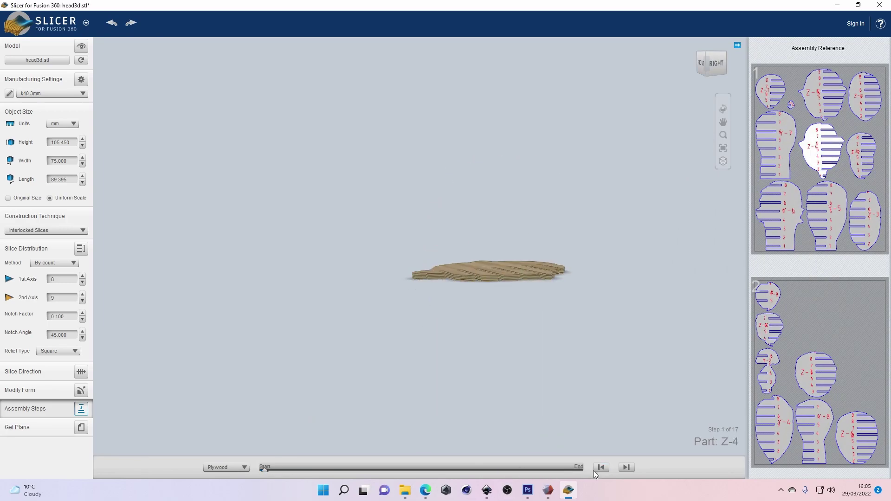
left_click(626, 468)
left_click(600, 467)
left_click(86, 47)
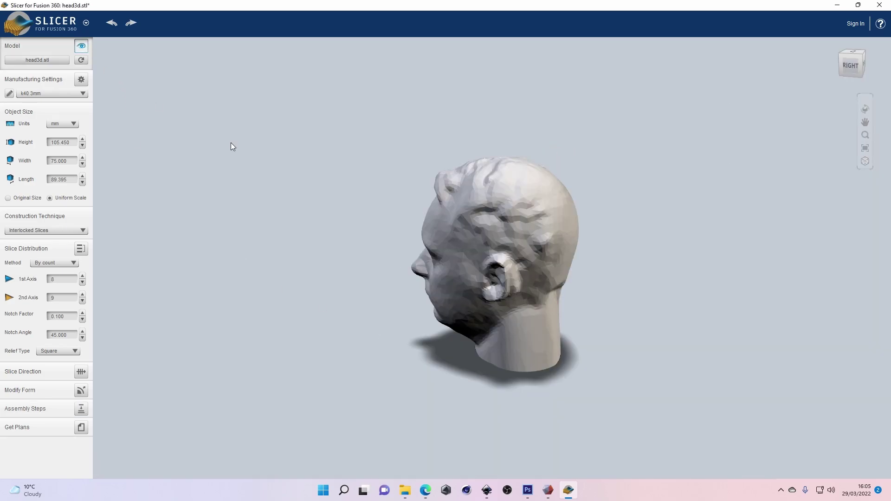
left_click_drag(570, 320, 529, 347)
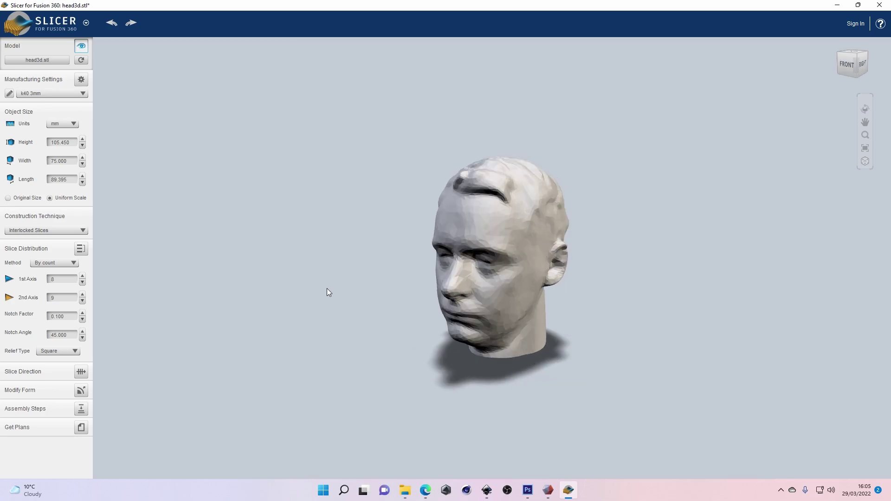
Change the construction technique to Stacked Slices and examine the layered head from the side and above
left_click(64, 230)
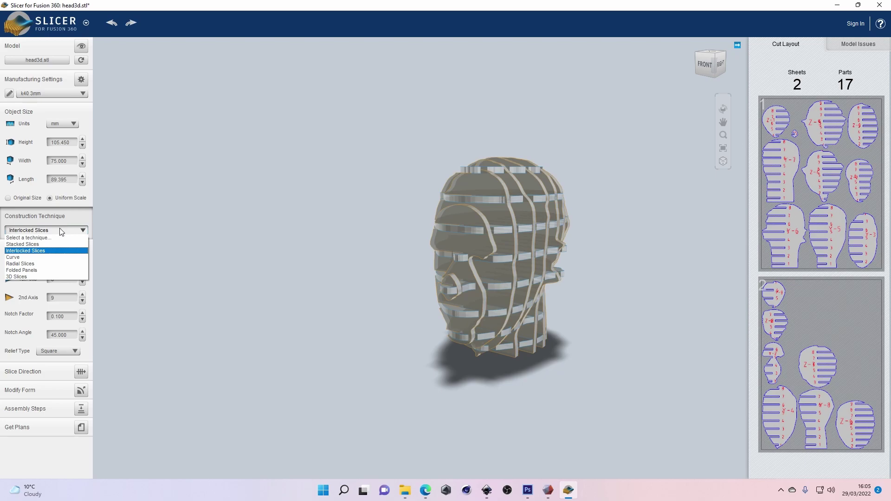
left_click(39, 244)
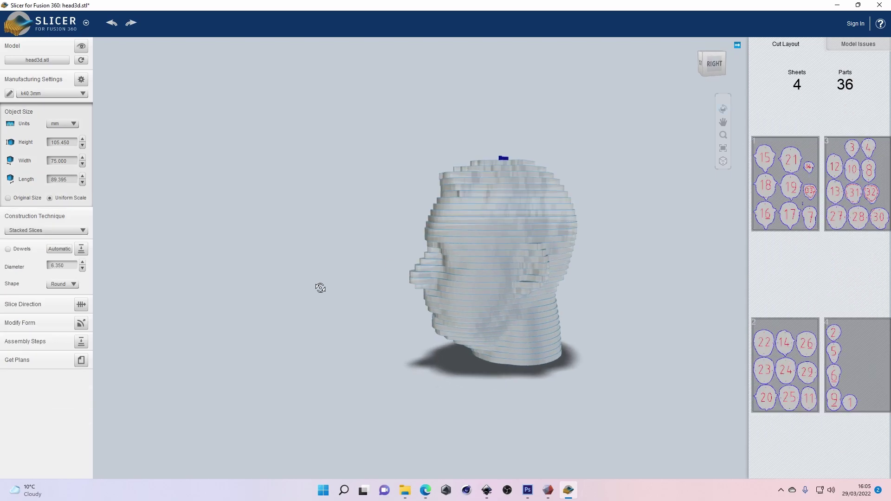
left_click_drag(319, 288, 352, 289)
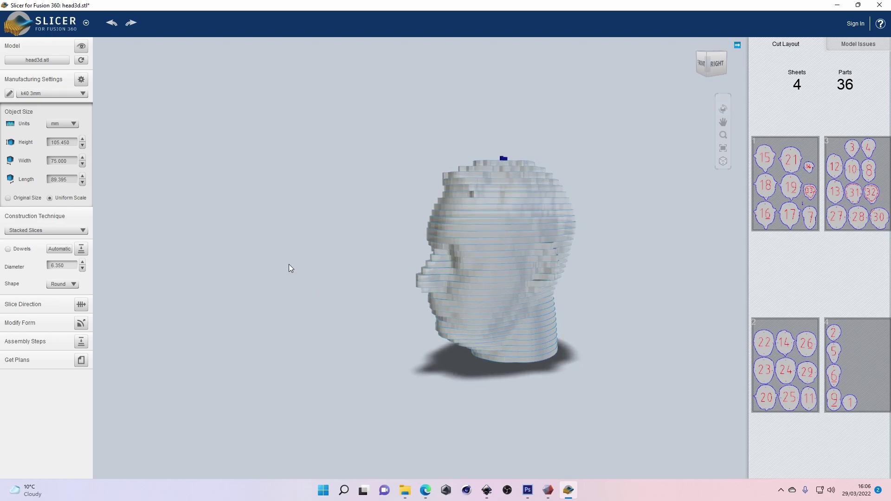
left_click(711, 54)
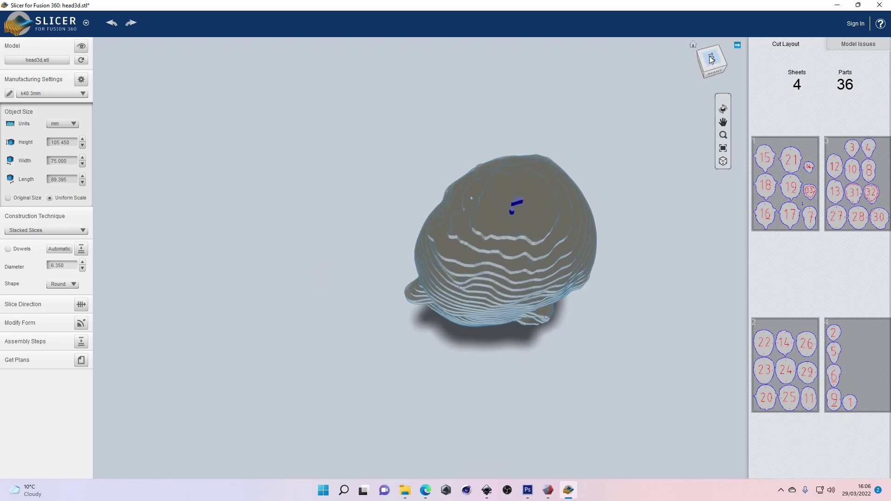
left_click_drag(515, 367, 496, 263)
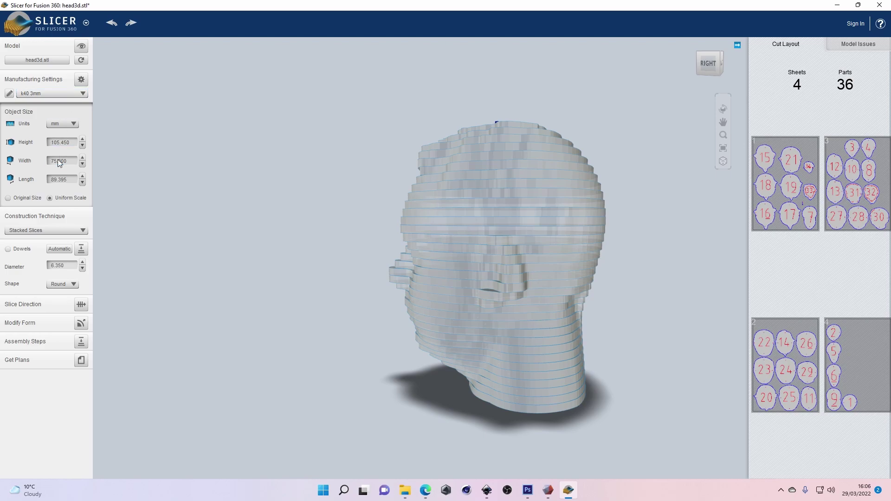
Enable dowels for the stacked slices and reposition both dowels farther apart within the head outline
left_click(8, 250)
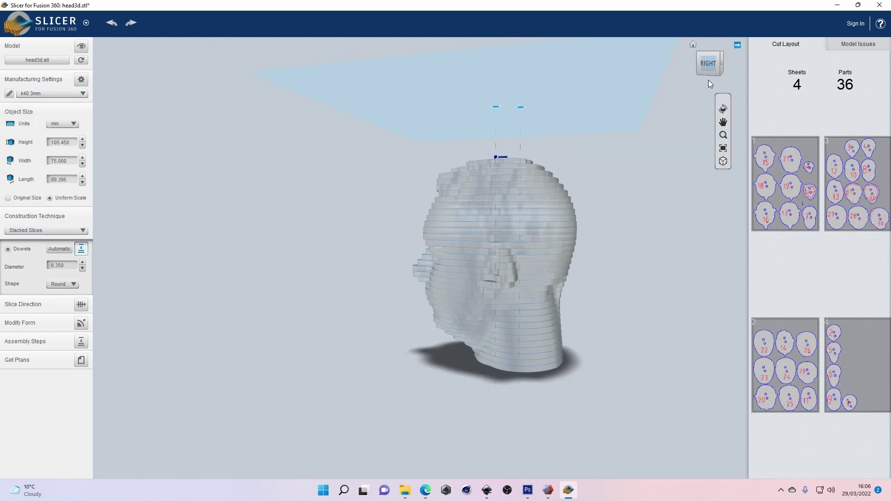
left_click(708, 48)
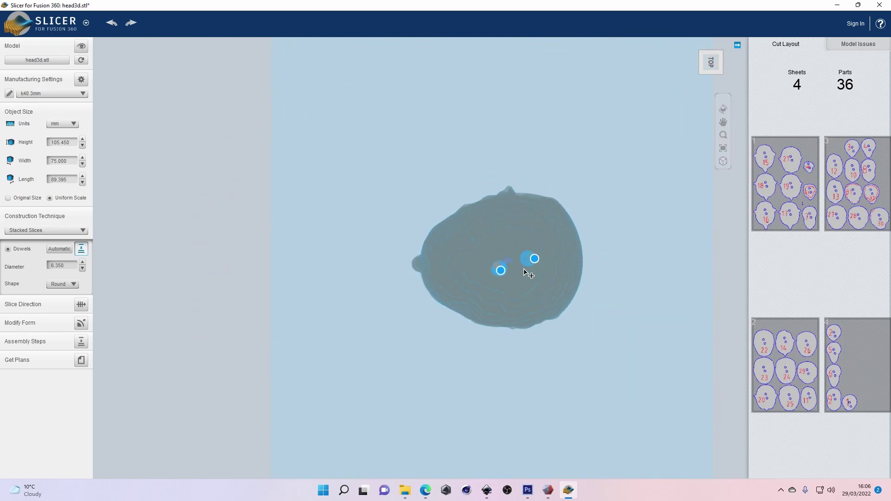
left_click_drag(495, 276, 477, 271)
left_click_drag(534, 264, 528, 268)
mouse_move(581, 368)
left_mouse_down()
mouse_move(603, 269)
mouse_move(587, 294)
mouse_move(601, 327)
mouse_move(605, 215)
mouse_move(591, 145)
mouse_move(578, 236)
mouse_move(583, 258)
mouse_move(611, 284)
left_mouse_up()
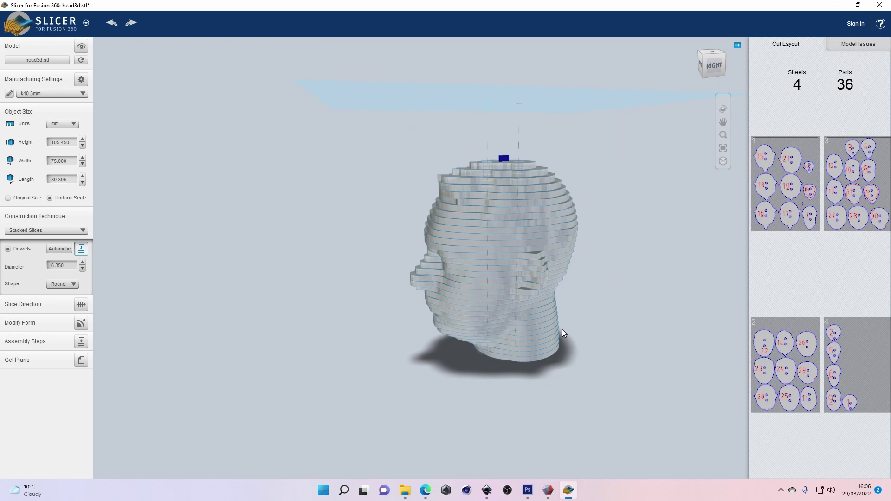
left_click_drag(579, 364, 612, 362)
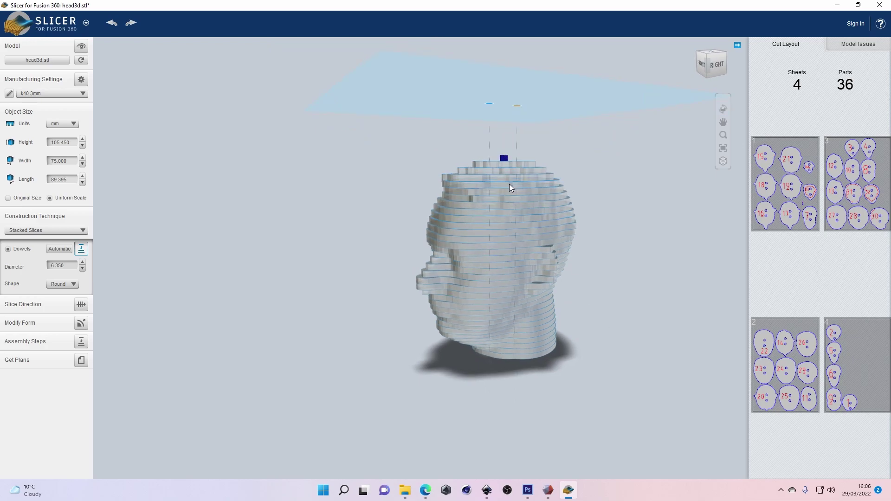
Switch the manufacturing settings to the k40 1.5mm preset and inspect the resulting layers on the head
left_click(46, 93)
left_click(55, 145)
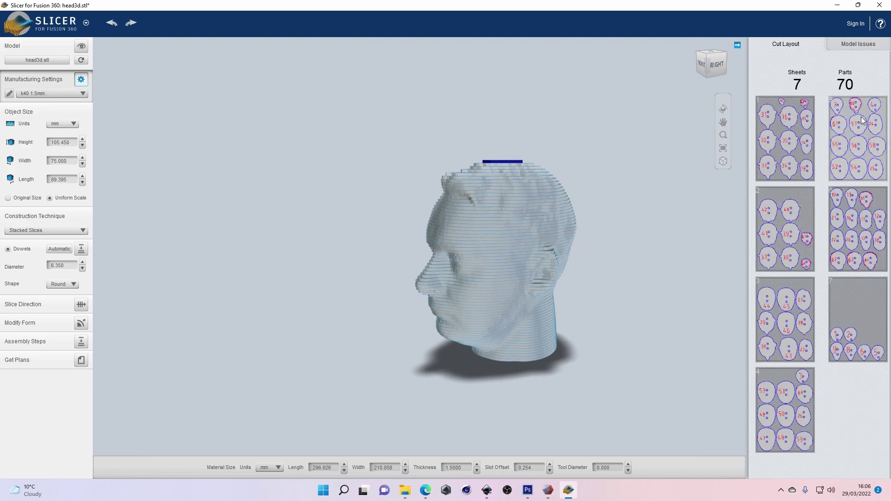
left_click_drag(600, 214, 514, 191)
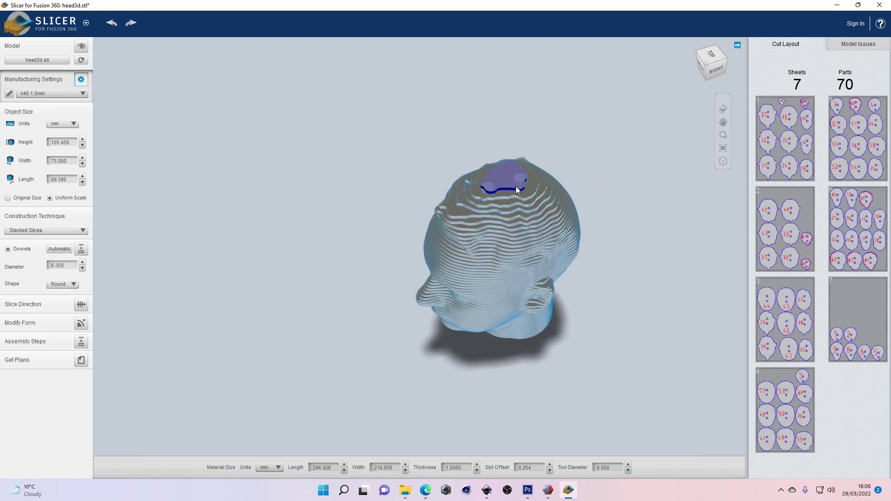
left_click_drag(602, 224, 573, 208)
Switch the manufacturing settings to the k40 .5 preset and inspect the sliced head
left_click(51, 93)
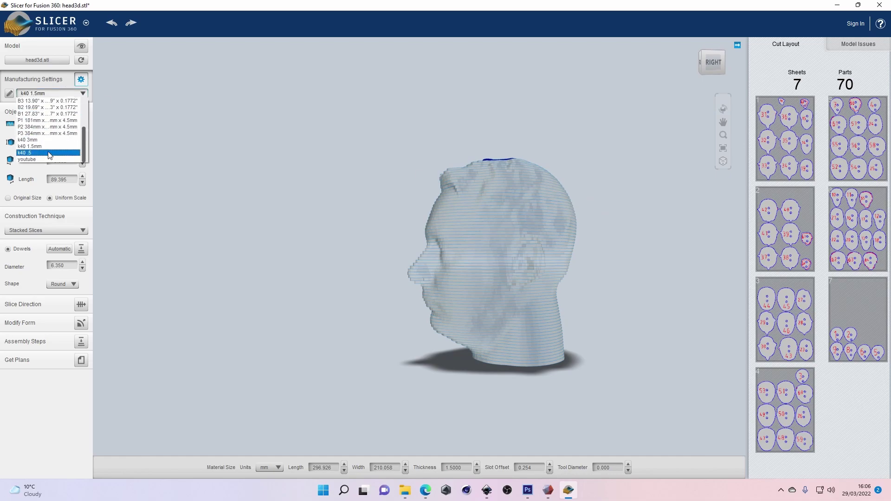
left_click(49, 153)
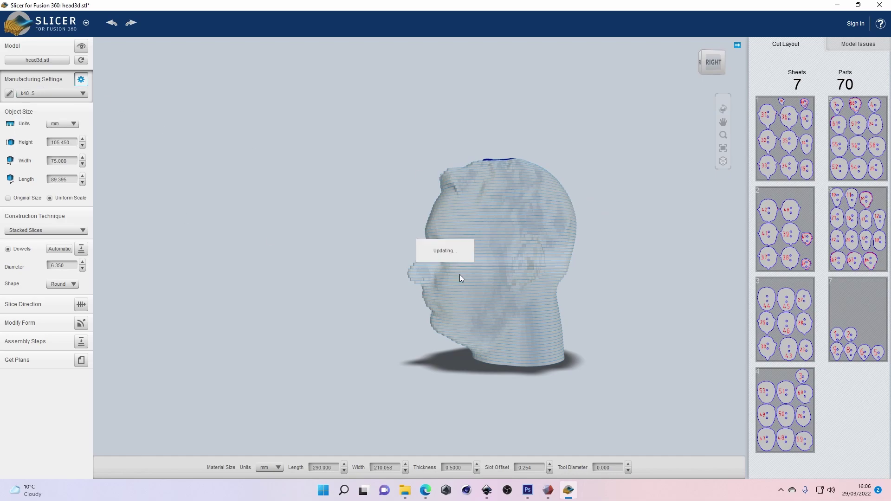
left_click_drag(654, 280, 600, 297)
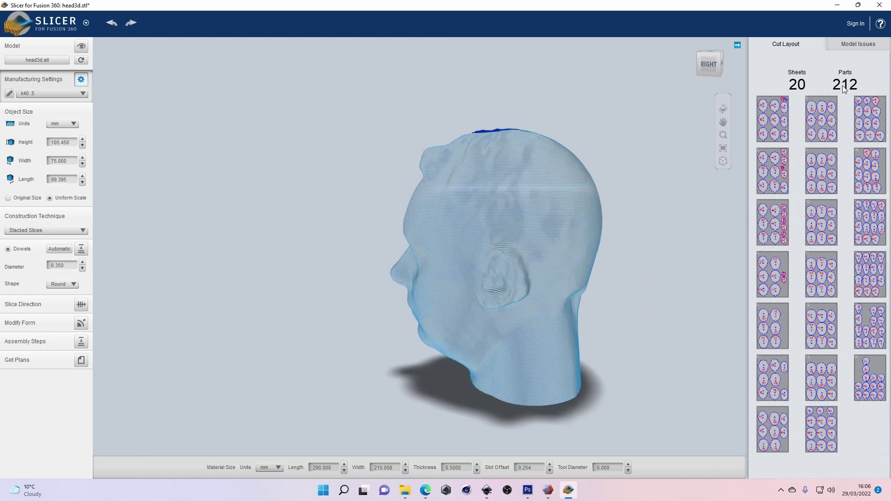
left_click_drag(648, 185, 708, 171)
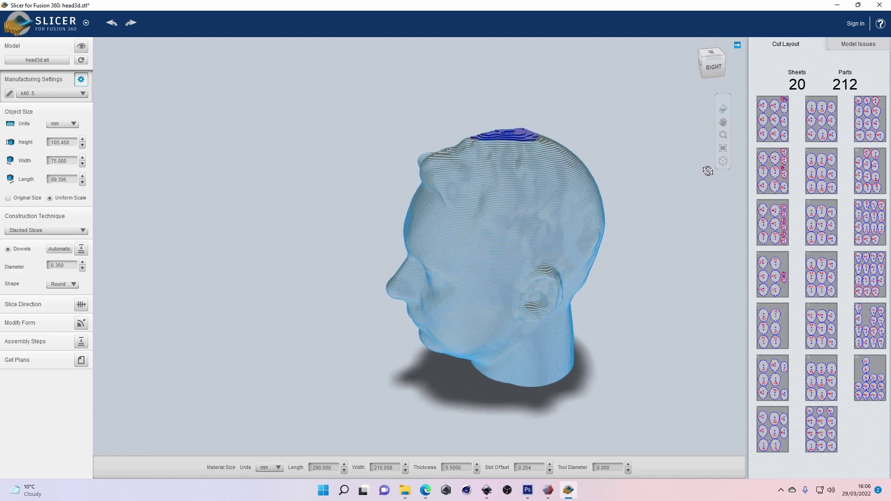
Set the head's width to 50 mm with uniform scaling and inspect the smaller stacked model
key("Return")
type("50")
key("Return")
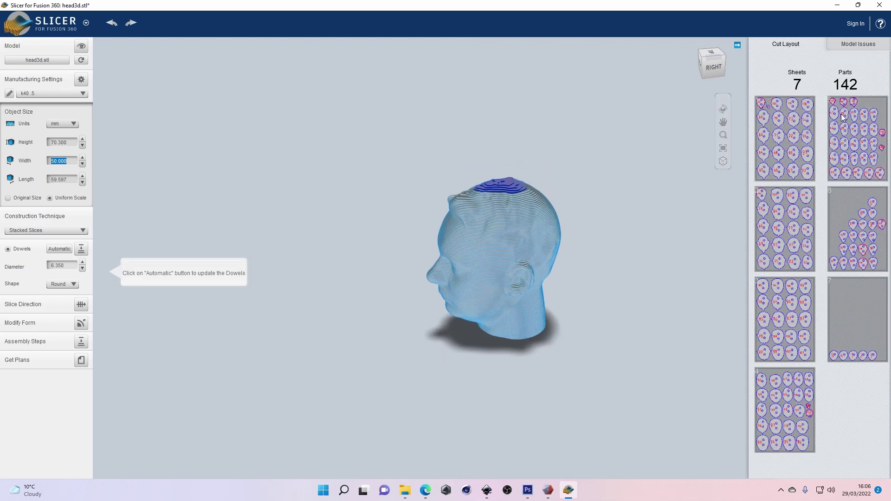
left_click_drag(619, 232, 595, 217)
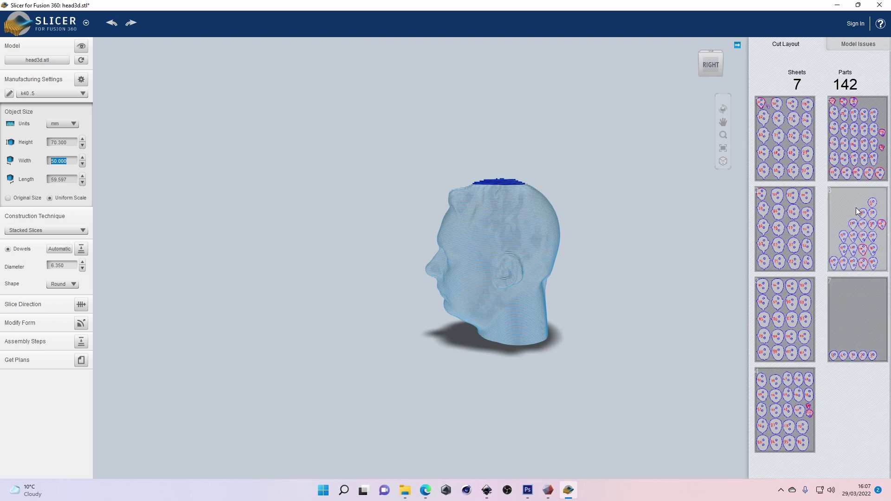
left_click_drag(623, 245, 579, 316)
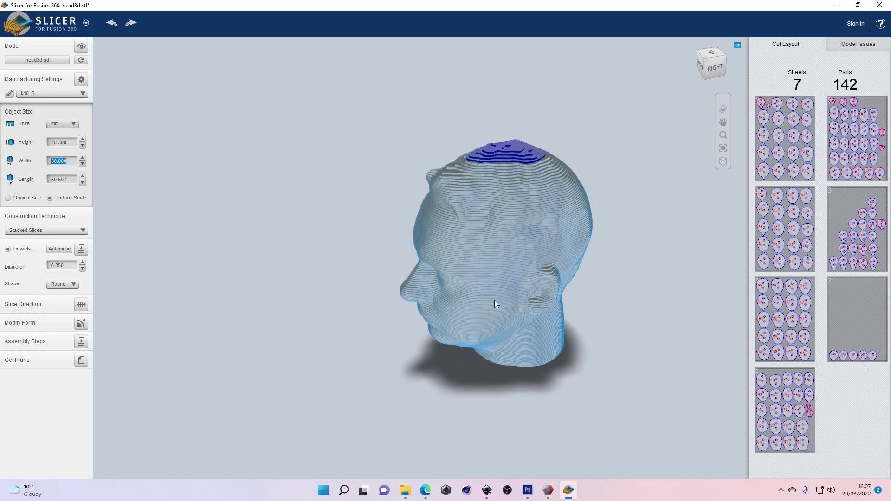
Switch the manufacturing settings to the k40 3mm preset
left_click(82, 93)
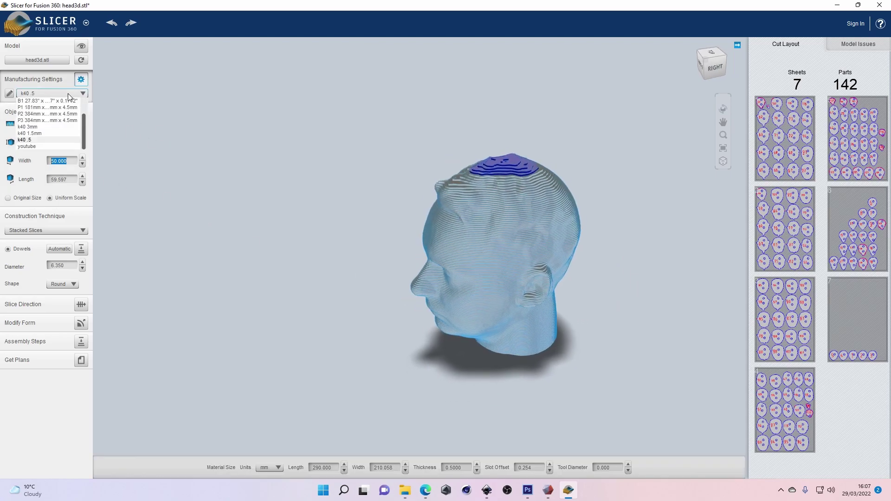
left_click(37, 149)
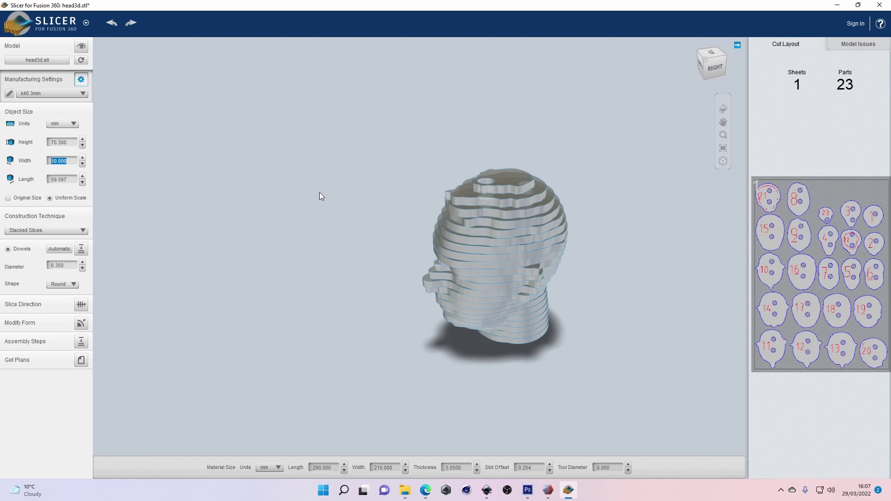
Play through the assembly steps of the stacked head up to part 23 and inspect the finished stack
left_click(91, 345)
left_click(626, 468)
left_click(626, 468)
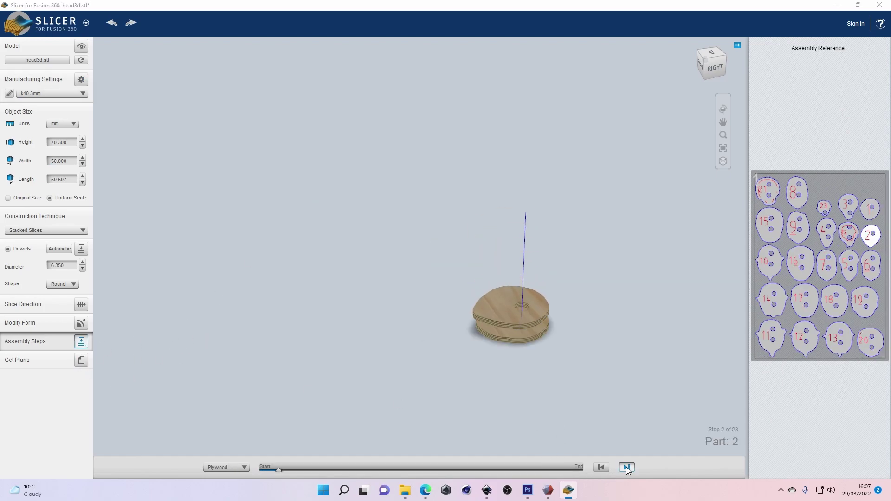
left_click(626, 467)
left_click(626, 468)
left_click(626, 468)
left_click(625, 467)
left_click(626, 468)
left_click(626, 467)
left_click(626, 467)
left_click(626, 467)
left_click(626, 468)
left_click(626, 467)
left_click(626, 467)
left_click(626, 468)
left_click(626, 467)
left_click(626, 467)
left_click(626, 468)
left_click(626, 468)
left_click(625, 467)
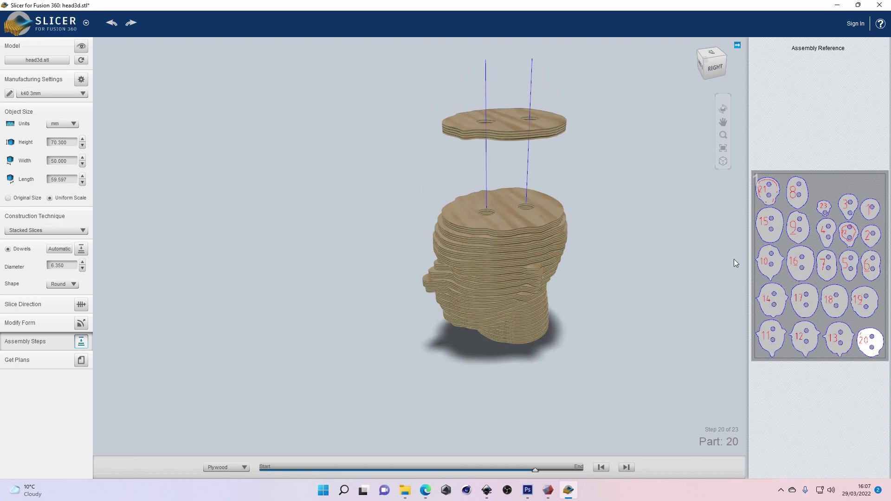
left_click(626, 468)
left_click(626, 467)
left_click(625, 467)
left_click_drag(318, 273, 271, 312)
Export the cutting plans as a PDF to the Desktop, overwriting the existing headstack file
left_click(82, 360)
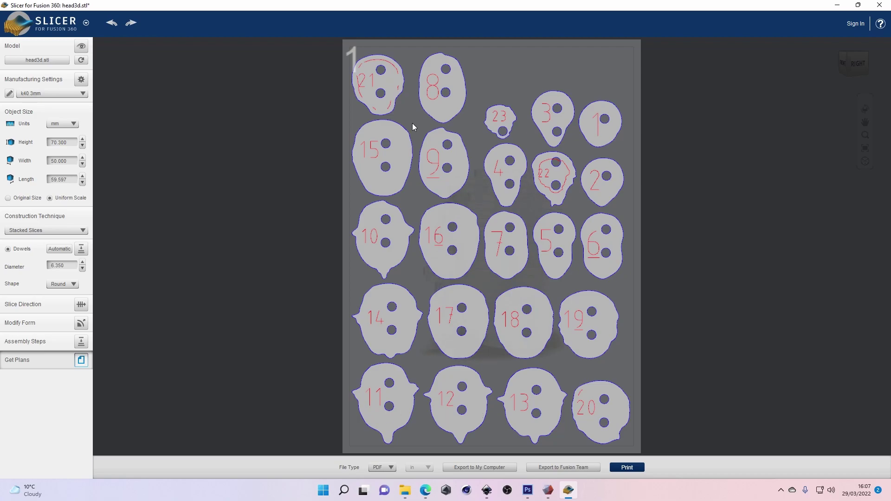
left_click(81, 342)
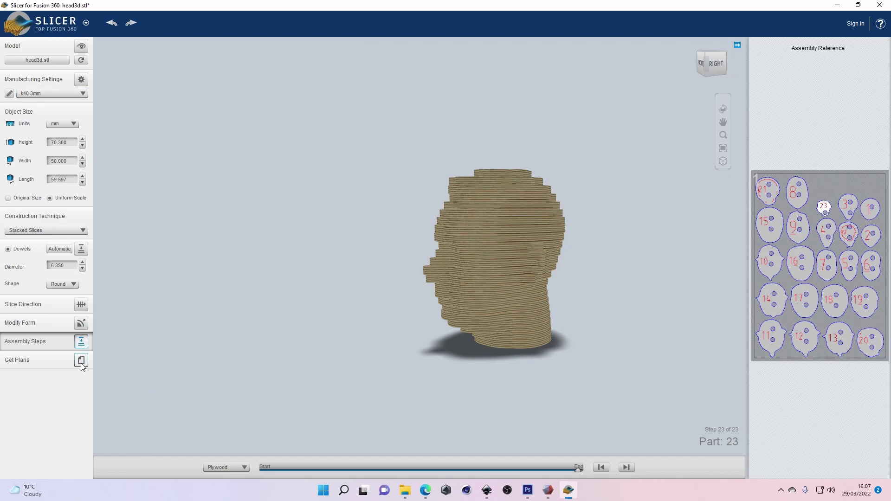
left_click(81, 361)
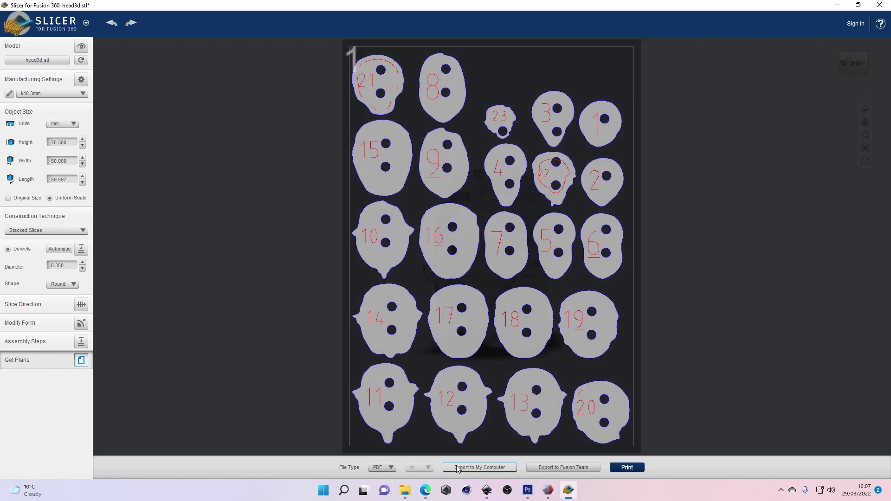
left_click(471, 467)
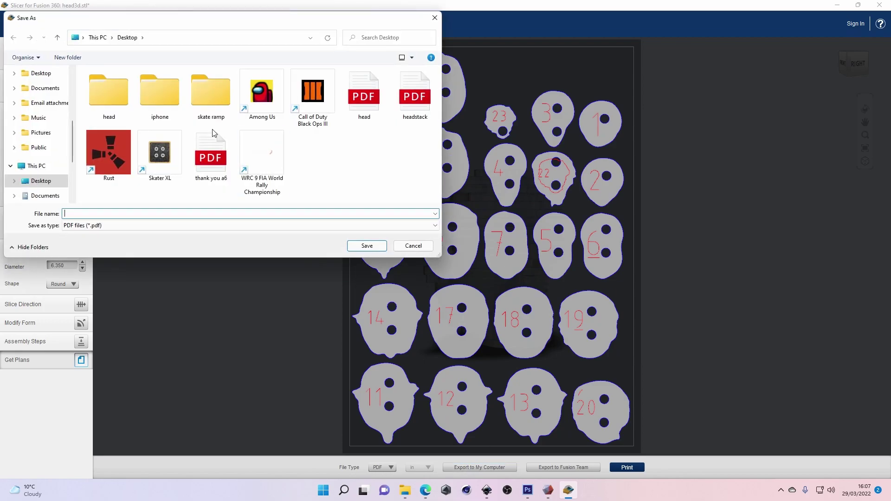
left_click(413, 99)
left_click(367, 246)
left_click(473, 246)
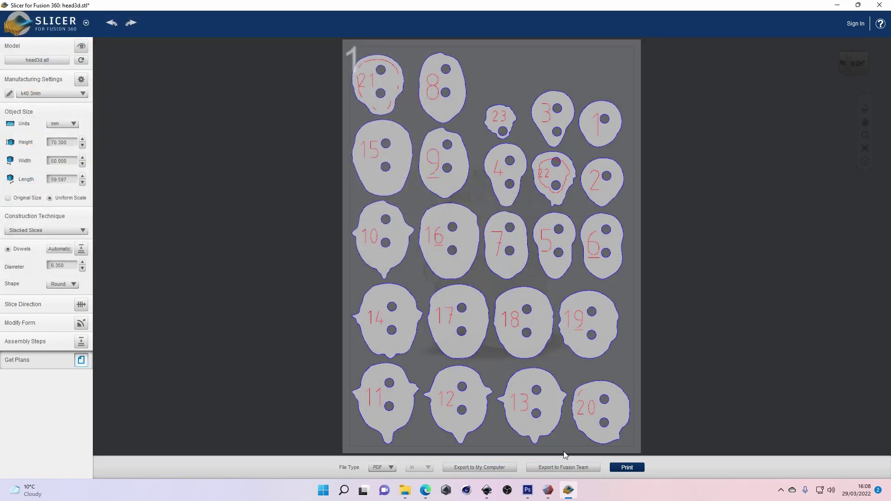
Switch to Inkscape, clear the old page contents and import headstack.pdf with the internal import option
left_click(487, 490)
key("ctrl+a")
key("Delete")
left_click(9, 17)
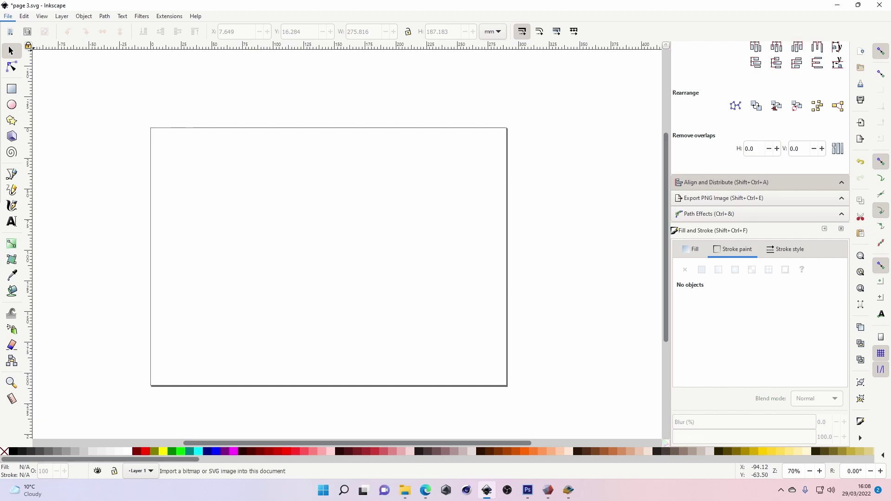
scroll(445, 169, "down", 3)
scroll(458, 172, "up", 2)
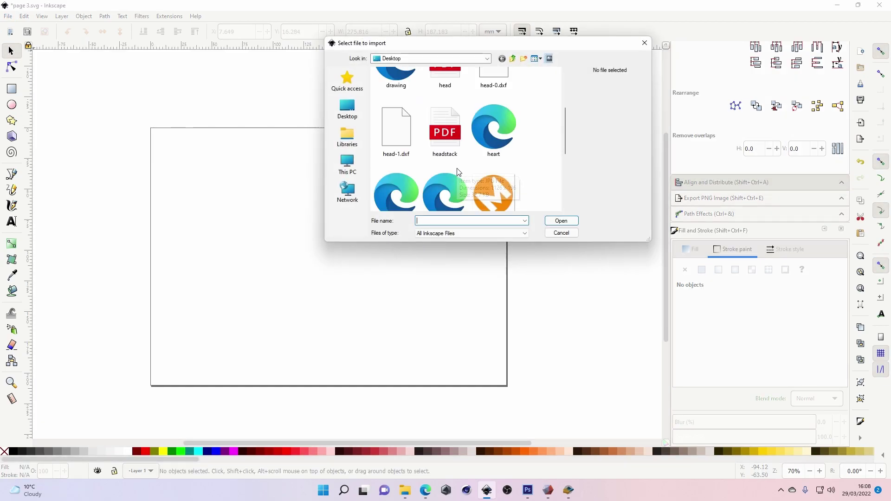
left_click(445, 133)
double_click(450, 141)
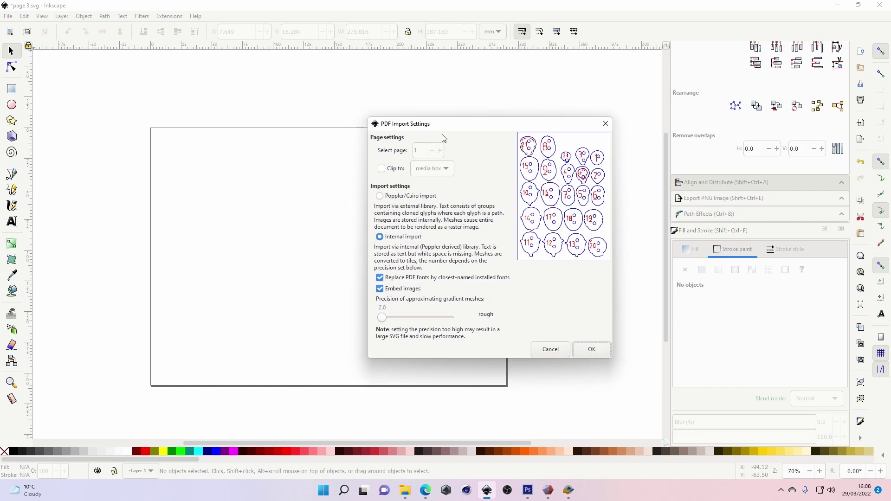
left_click(591, 351)
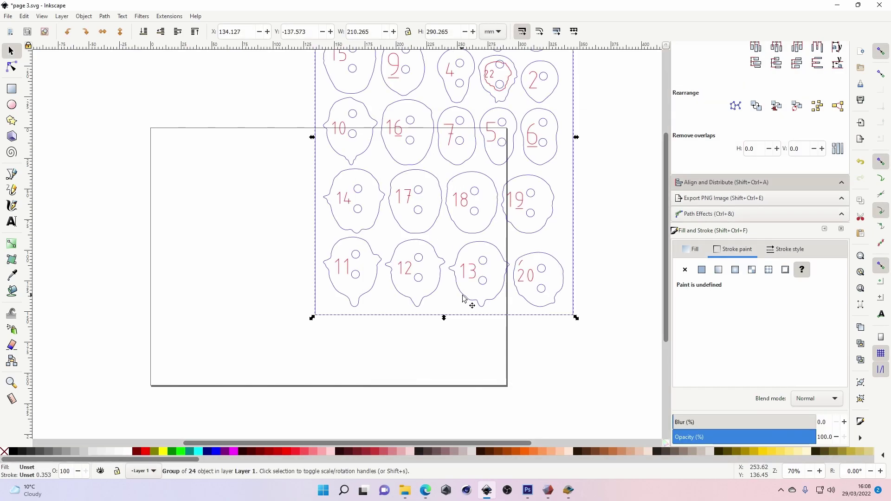
Rotate the imported slice layout by 90° and centre it horizontally and vertically on the page
left_click_drag(575, 322, 298, 239)
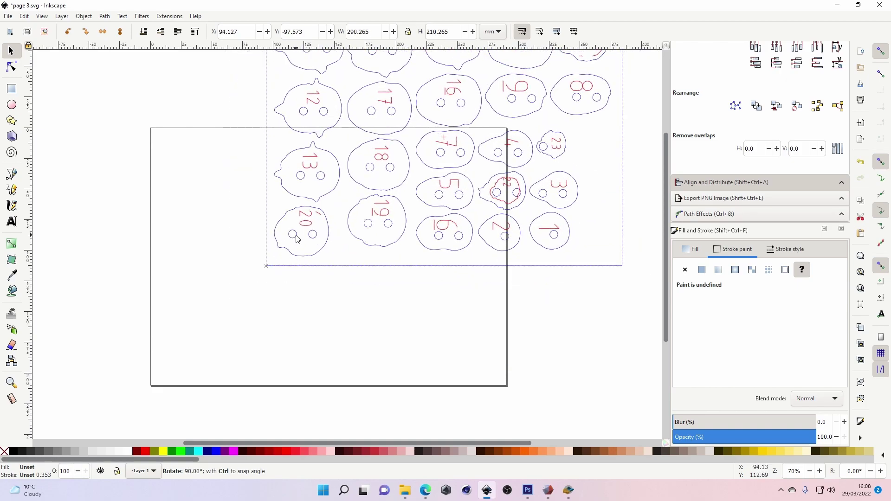
left_click(318, 246)
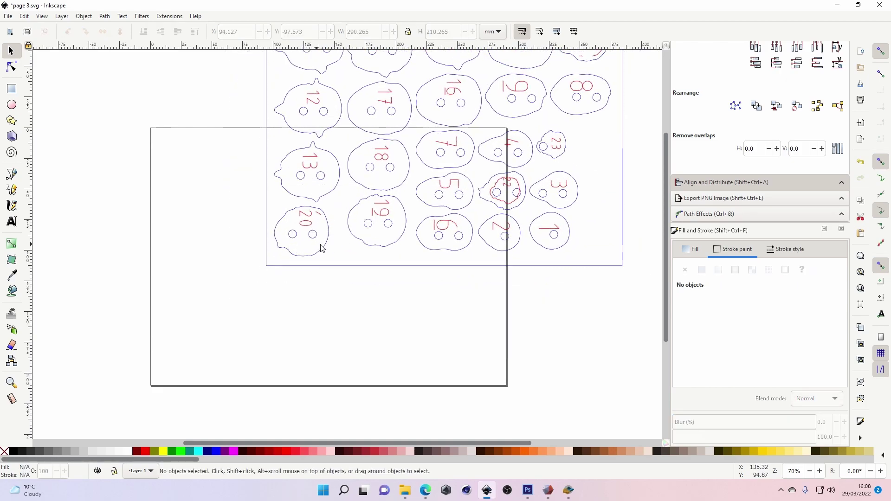
key("ctrl+a")
key("shift+ctrl+a")
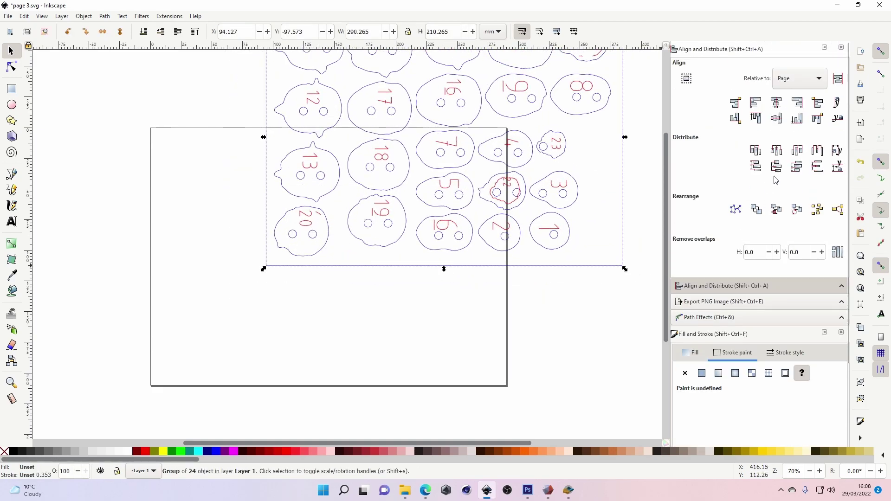
left_click(776, 102)
left_click(776, 118)
left_click(568, 236)
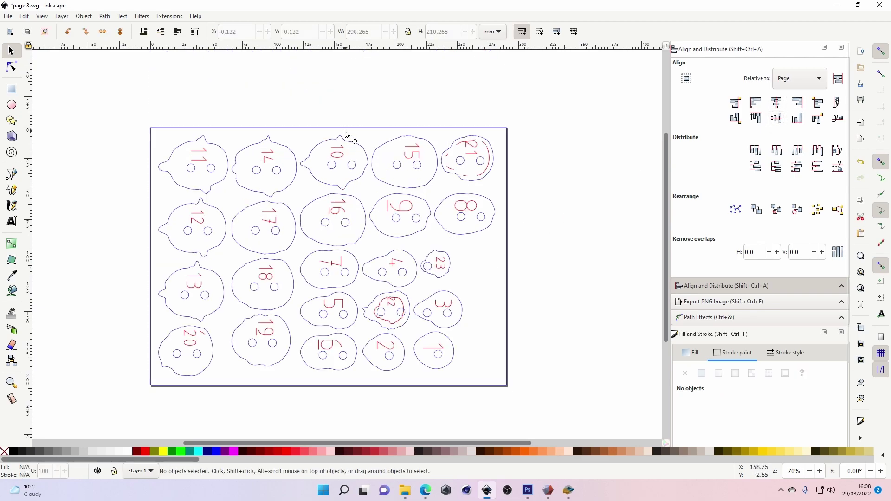
Ungroup the imported layout into individual paths and delete the rectangular sheet border
left_click(346, 137)
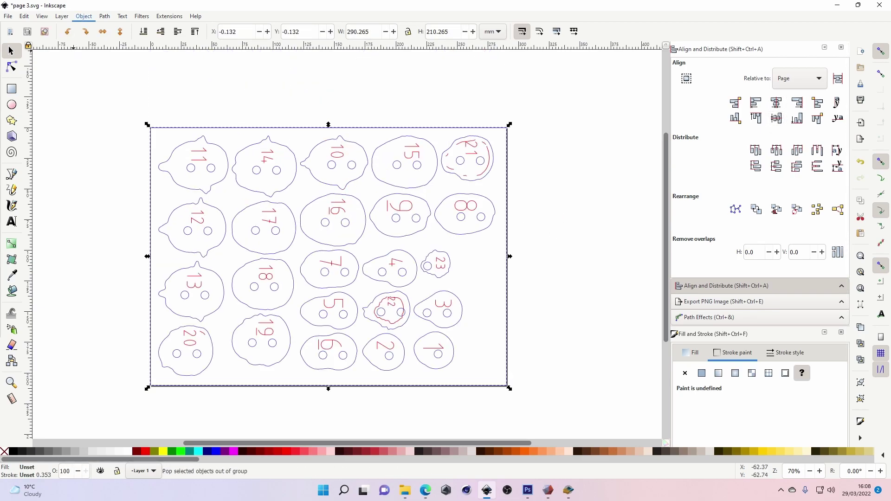
key("shift+ctrl+g")
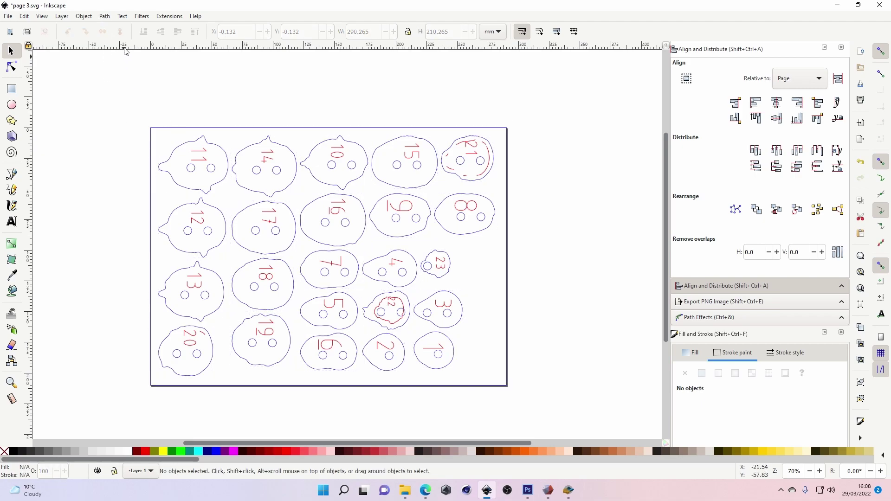
key("ctrl+a")
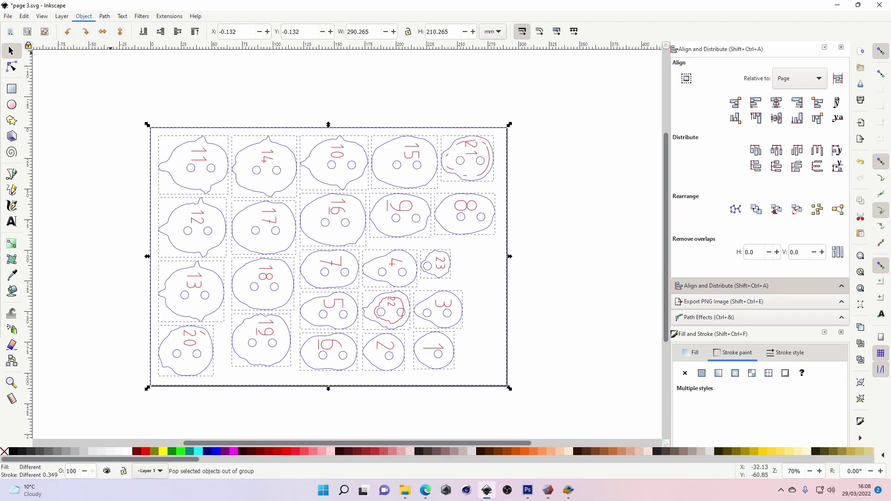
left_click(124, 122)
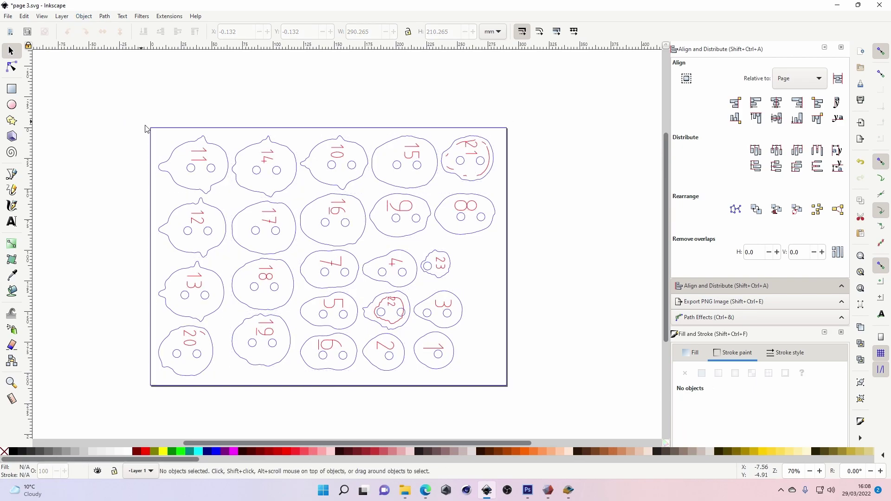
left_click(166, 128)
left_click(180, 133)
Set the stroke colour of all slice paths to flat red, RGB 255, 0, 0
key("ctrl+a")
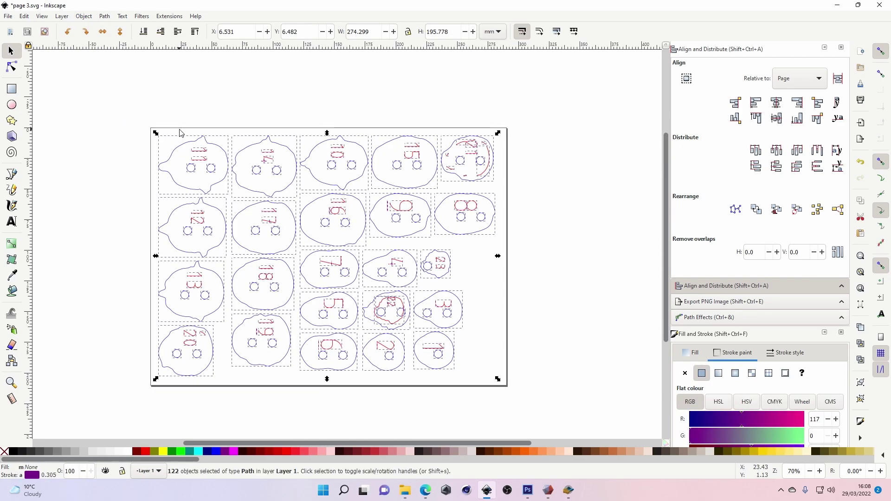
scroll(704, 399, "down", 2)
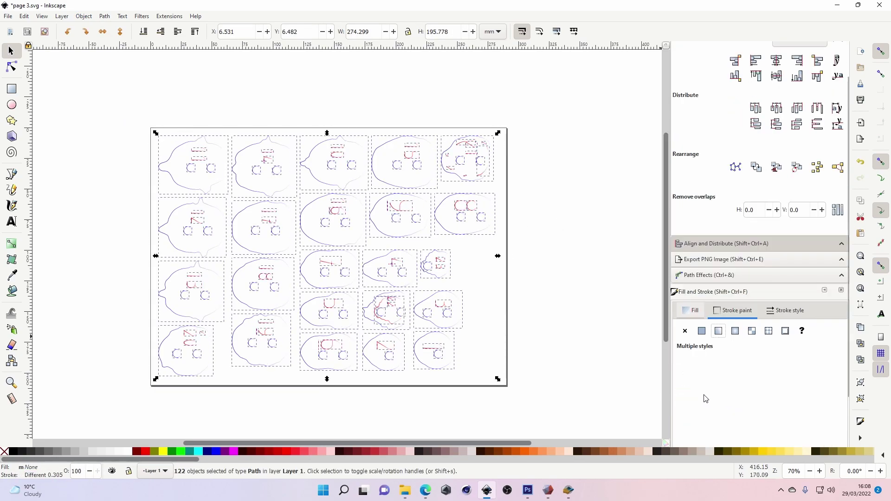
left_click(703, 331)
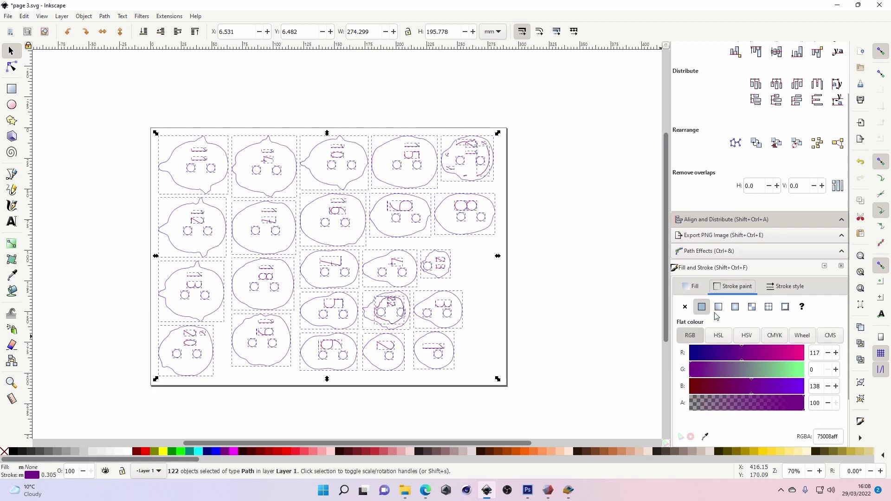
left_click_drag(746, 356, 838, 355)
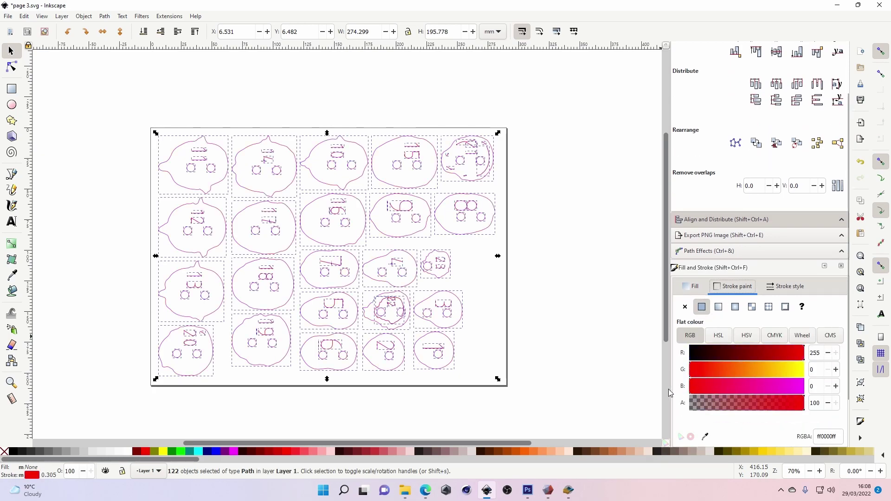
left_click(581, 321)
Set the strokes of the number labels on slices 15, 21, 10, 16, 7, 5, 6, 9 and 8 to black
left_click_drag(161, 150, 508, 179)
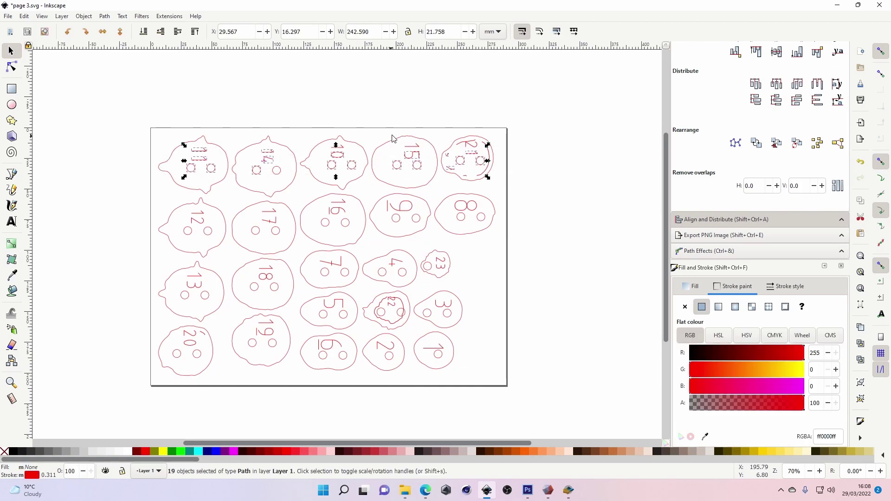
left_click_drag(396, 134, 485, 170)
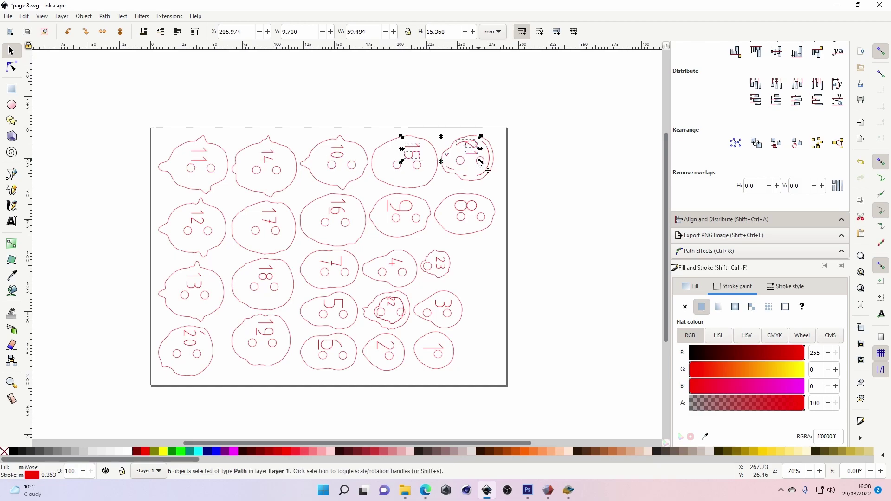
left_click_drag(715, 355, 683, 383)
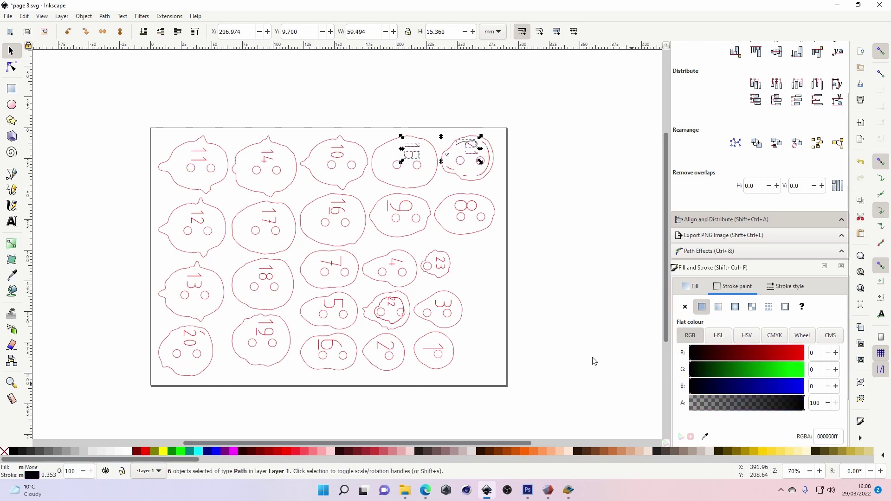
mouse_move(316, 126)
left_mouse_down()
mouse_move(351, 210)
mouse_move(358, 382)
left_mouse_up()
left_click(711, 353)
left_click_drag(696, 356, 686, 356)
mouse_move(370, 193)
left_mouse_down()
mouse_move(483, 215)
mouse_move(475, 301)
mouse_move(476, 250)
mouse_move(488, 234)
left_mouse_up()
left_click_drag(703, 353, 683, 355)
Set the strokes of further number labels to black, including those on slices 4, 23, 22, 3, 2, 1, 14, 19 and 13
left_click_drag(457, 282, 386, 247)
left_click(444, 260)
key("5")
mouse_move(222, 251)
left_mouse_down()
mouse_move(288, 272)
mouse_move(222, 251)
left_mouse_up()
left_click(121, 244)
left_click_drag(121, 244, 171, 283)
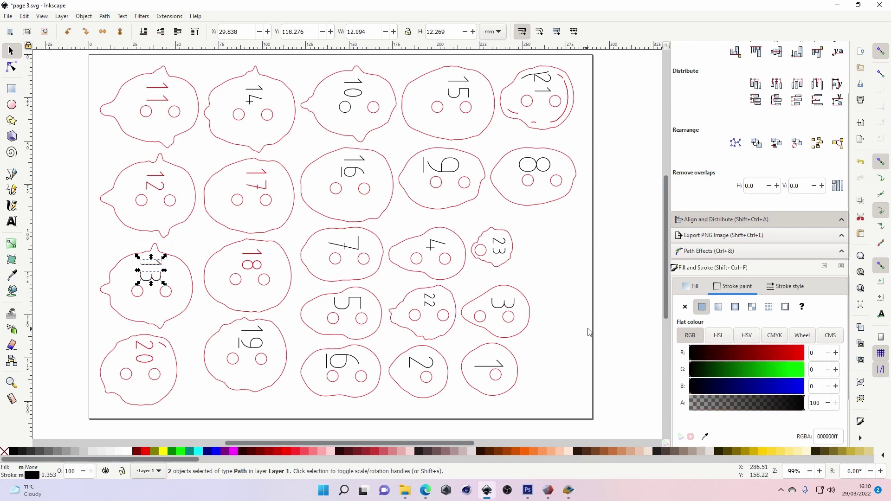
Delete the stray red marks around the number inside slice 21's outline
scroll(601, 333, "up", 2)
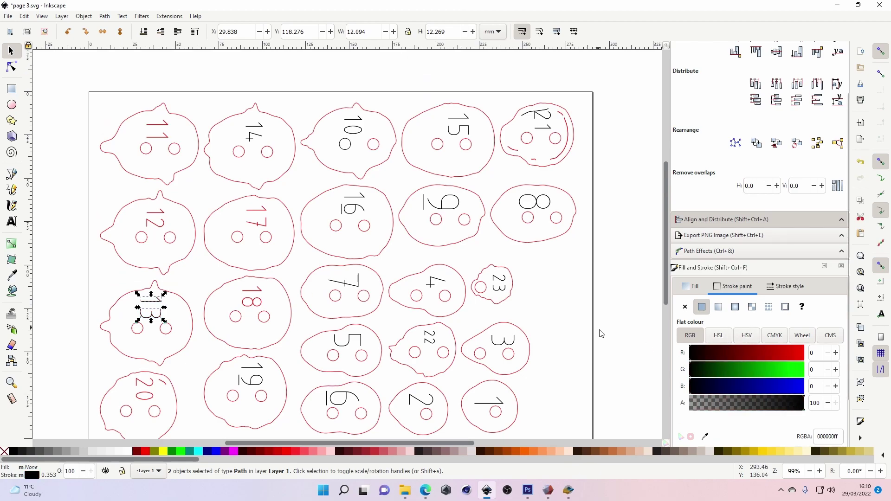
left_click(553, 159)
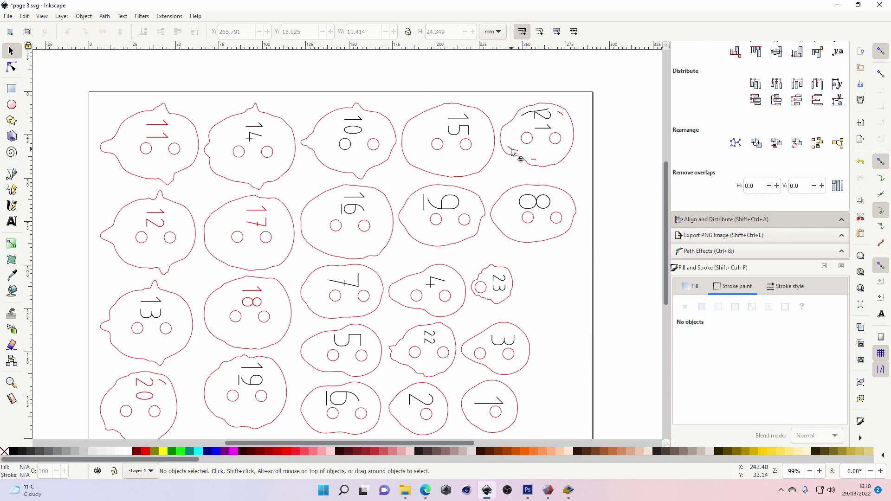
left_click(534, 160)
left_click(549, 126)
left_click(541, 117)
left_click(562, 117)
left_click(566, 120)
scroll(545, 263, "down", 2)
scroll(148, 279, "up", 4)
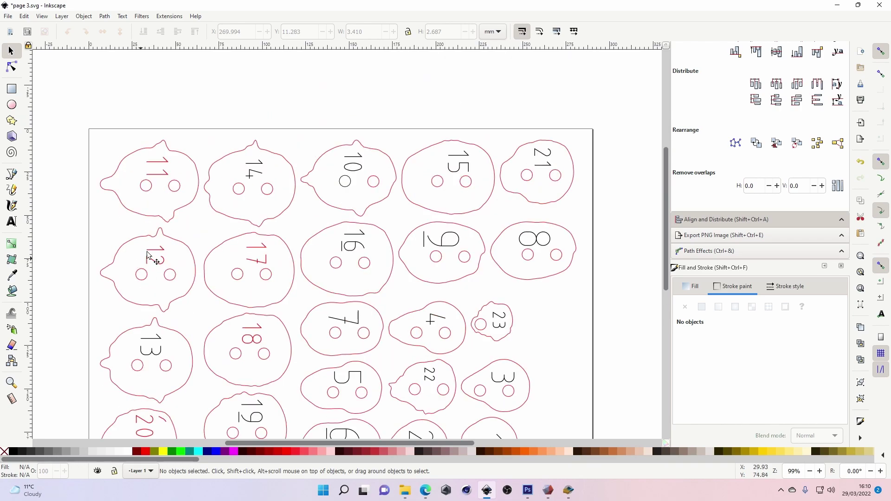
Review the whole page of recoloured slices and switch back to Slicer for Fusion 360
key("z")
left_click(211, 120, "shift")
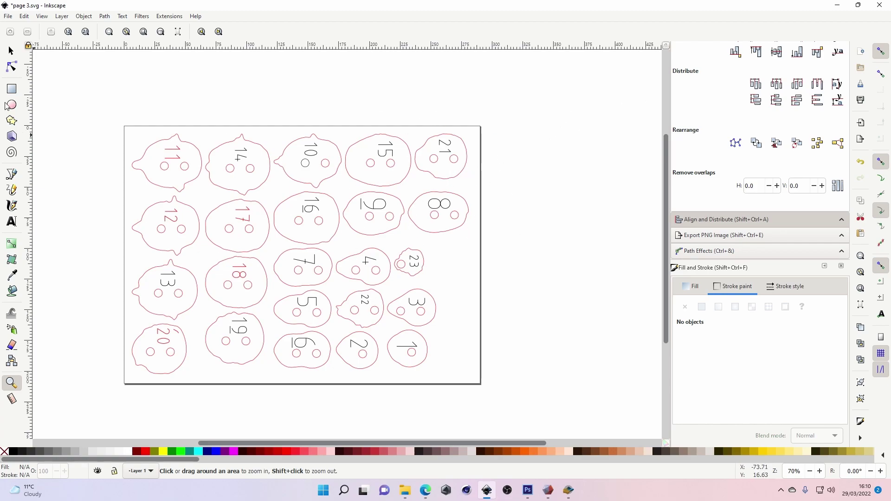
left_click(11, 51)
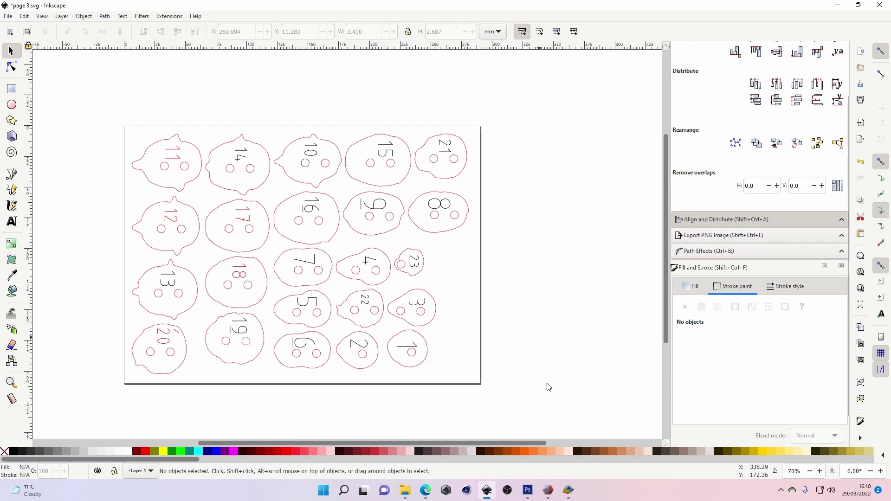
left_click(568, 491)
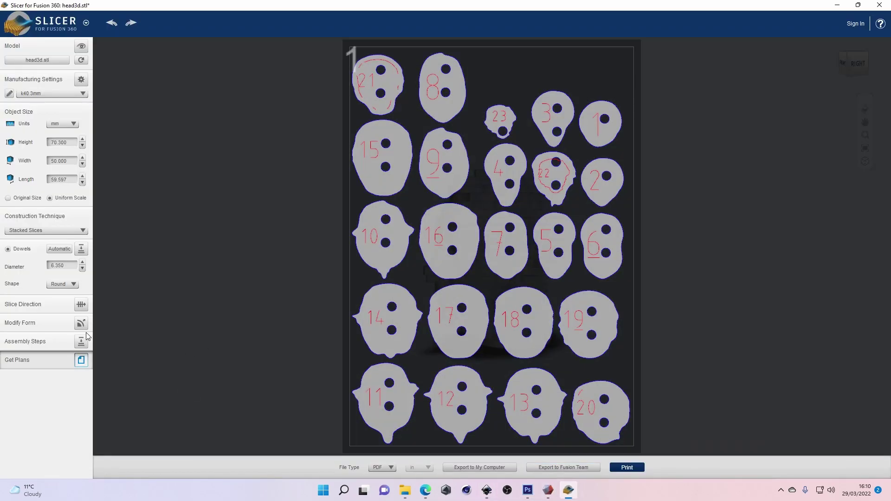
Open the assembly steps preview, return to the first part and advance through the stacking sequence to part 4
left_click(81, 342)
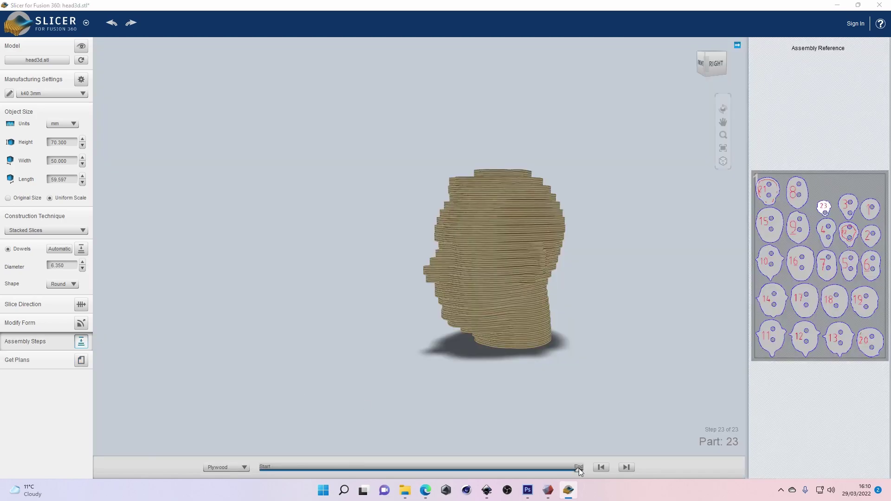
left_click(601, 467)
left_click(626, 468)
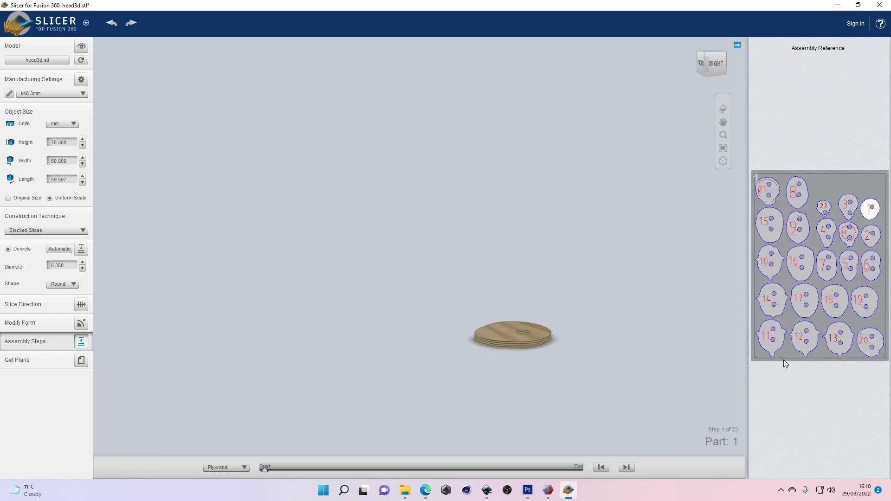
left_click(627, 467)
left_click(627, 468)
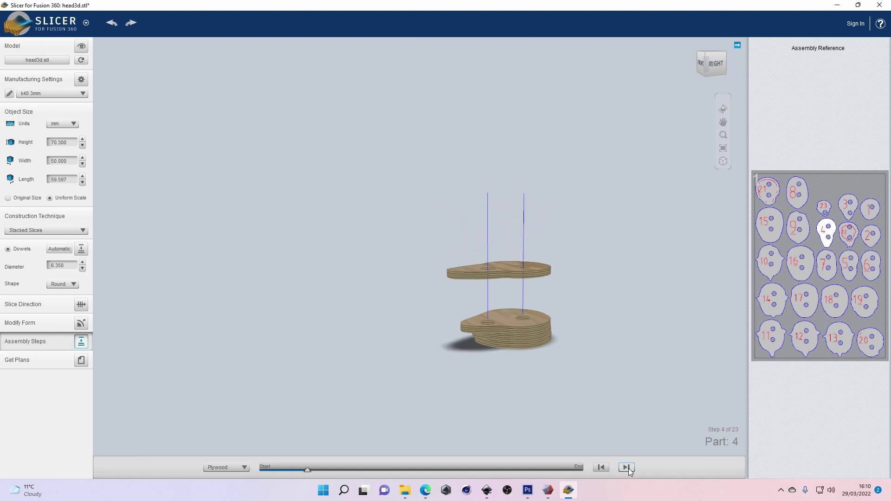
Advance the assembly preview to parts 22 and 23, inspecting the stacked head from above and from the front
left_click(564, 470)
left_click_drag(598, 354, 555, 301)
left_click_drag(441, 277, 393, 347)
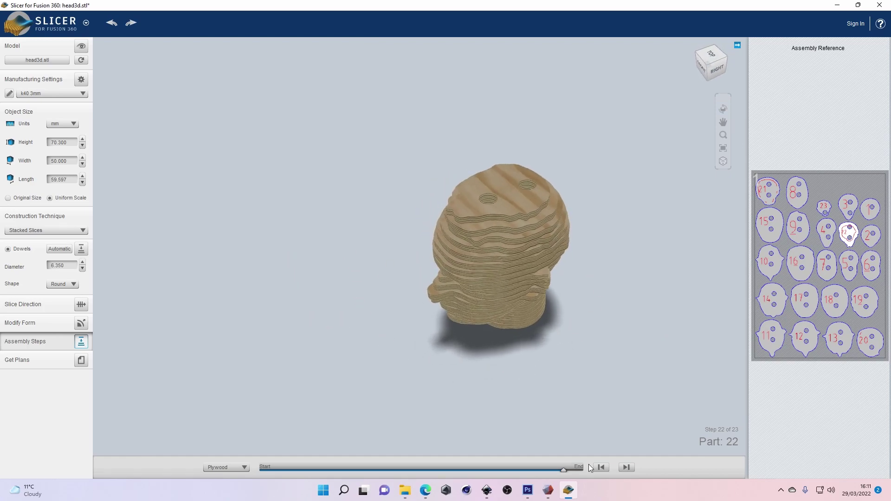
left_click(626, 467)
left_click_drag(628, 349, 443, 324)
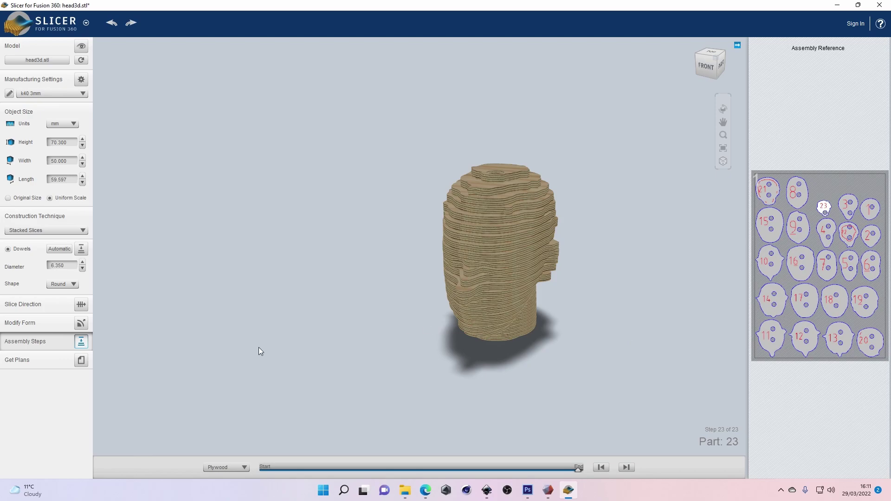
Change the head's construction technique to Interlocked Slices and inspect the resulting model
left_click(33, 232)
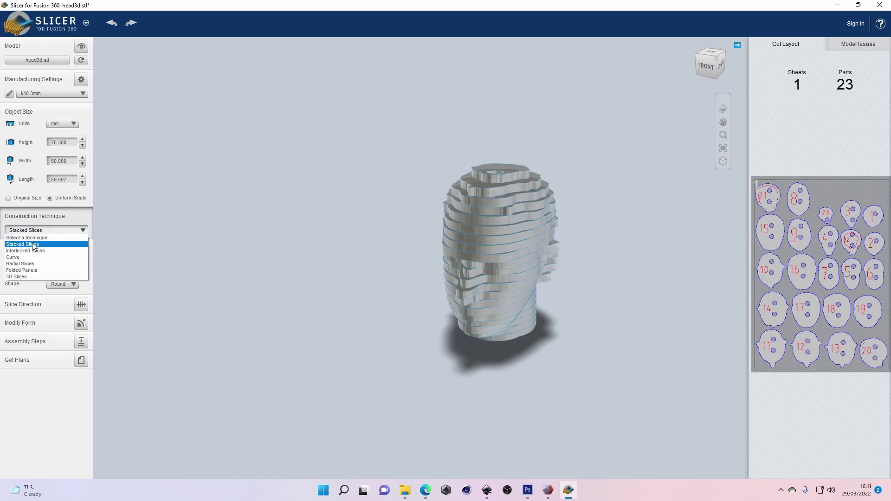
left_click(26, 251)
left_click_drag(419, 294, 444, 284)
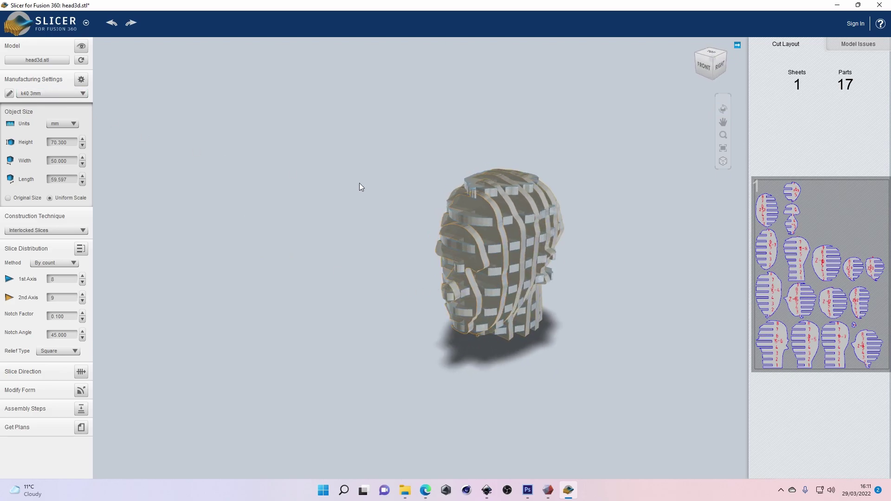
left_click_drag(374, 227, 358, 212)
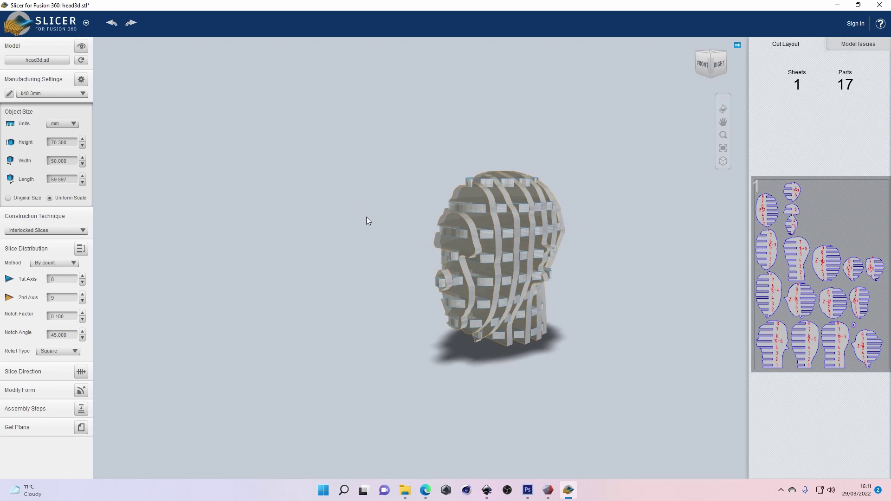
Switch to the Thingiverse page in the browser, search for "car" and look through the models
left_click(426, 490)
scroll(278, 139, "down", 3)
scroll(279, 139, "up", 3)
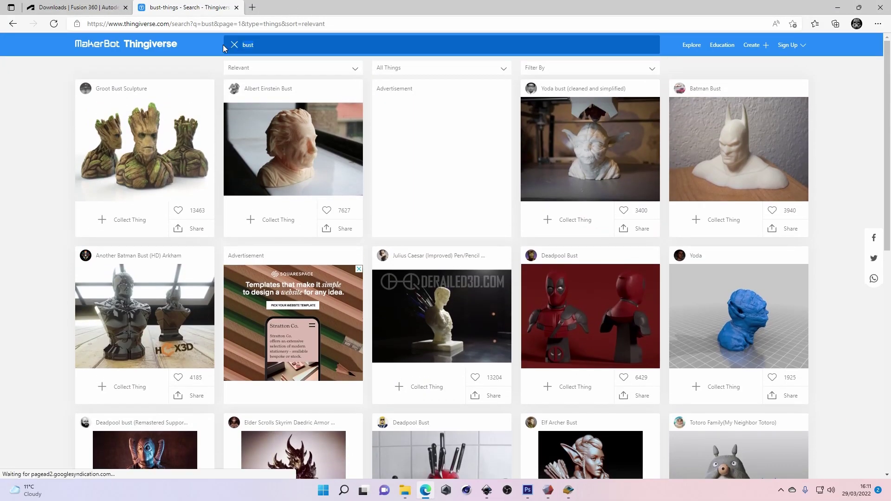
type("cva")
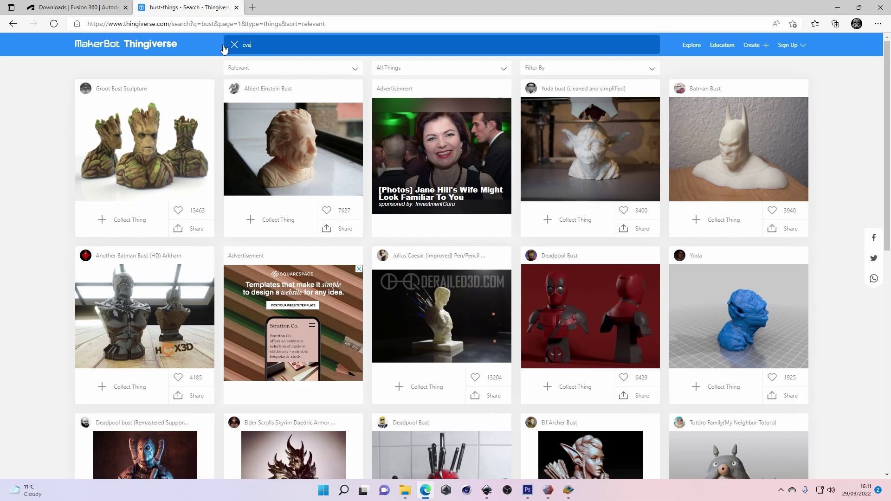
type("r")
key("Return")
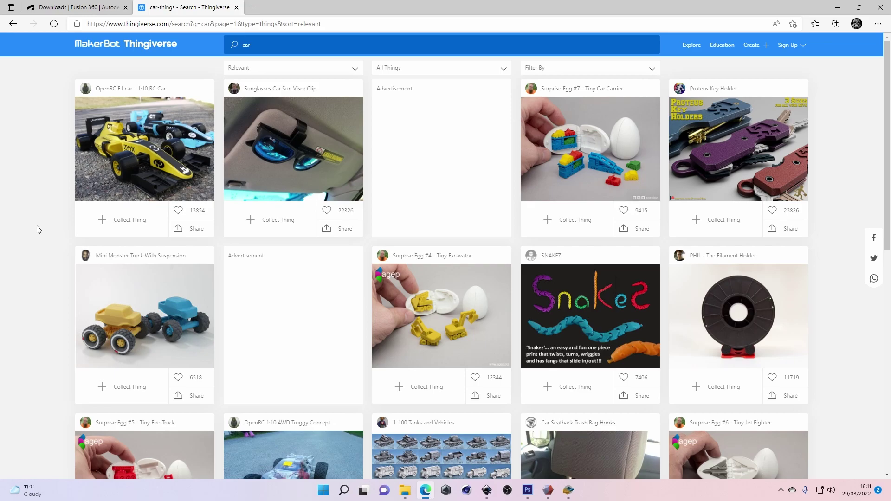
scroll(39, 229, "down", 1)
scroll(85, 232, "up", 1)
scroll(47, 241, "down", 2)
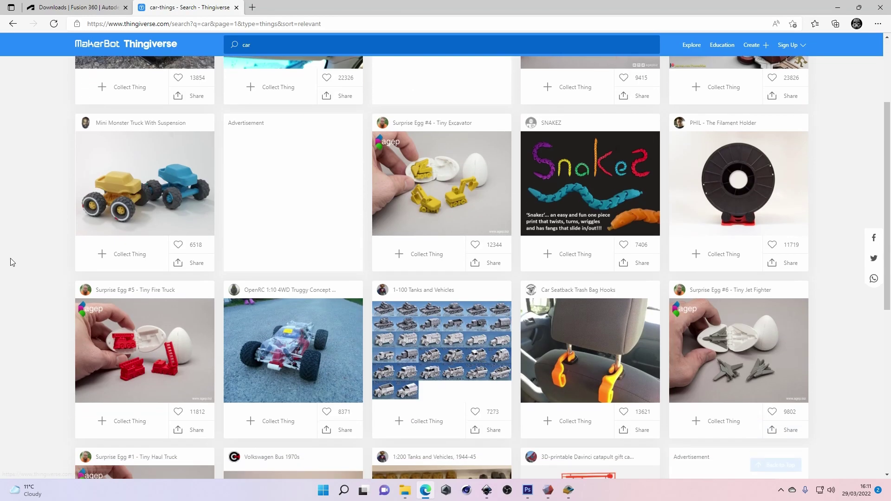
Switch back to Slicer for Fusion 360 and inspect the interlocked head from the side and from above
left_click(568, 490)
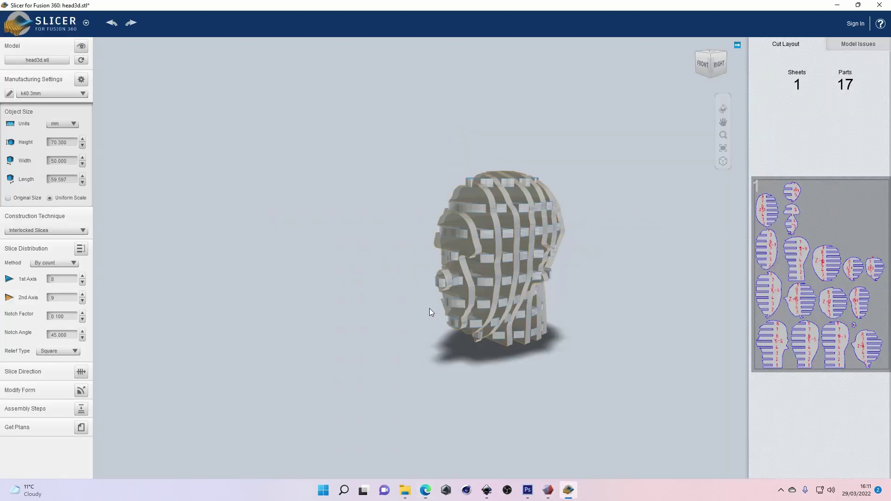
left_click_drag(357, 295, 318, 288)
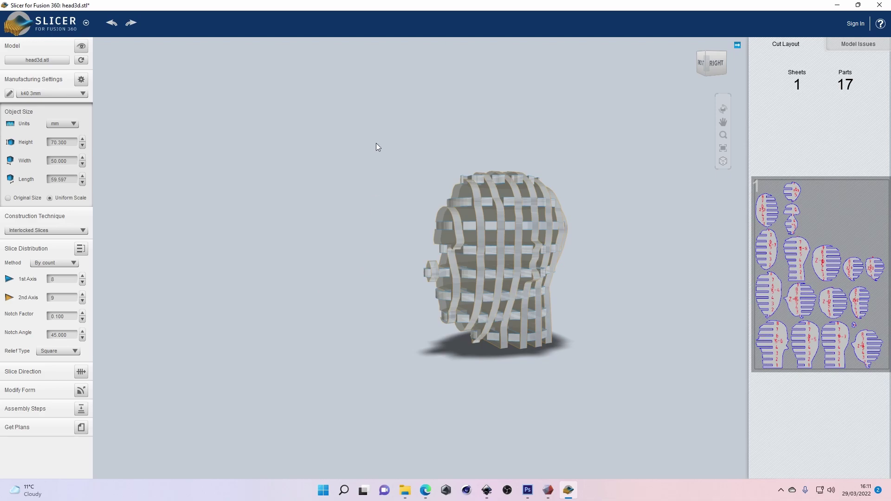
left_click_drag(493, 151, 432, 208)
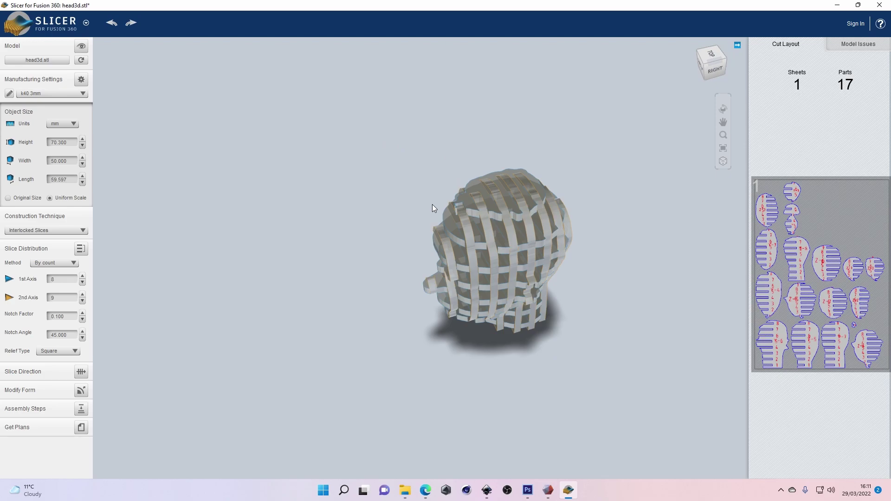
Switch to Photoshop, show Layer 2 with the Subscribe banner and make a rectangular marquee selection around the banner
left_click(528, 490)
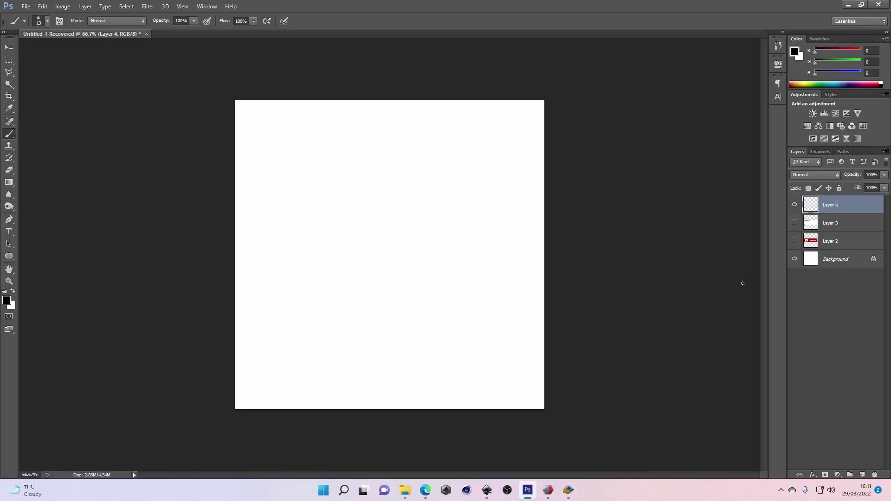
left_click(794, 241)
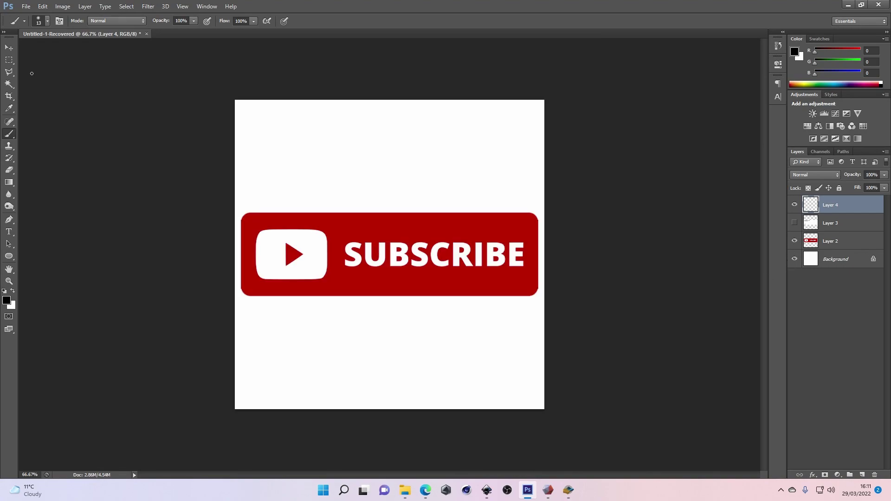
left_click(10, 60)
left_click_drag(210, 194, 568, 310)
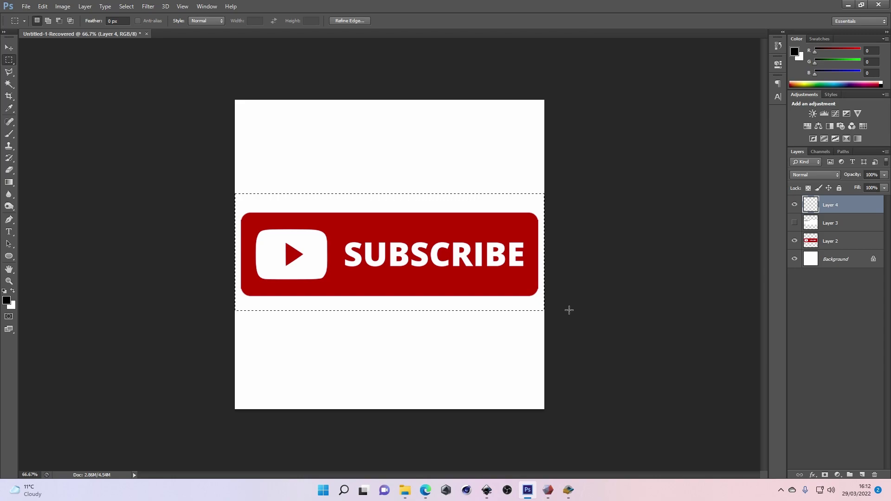